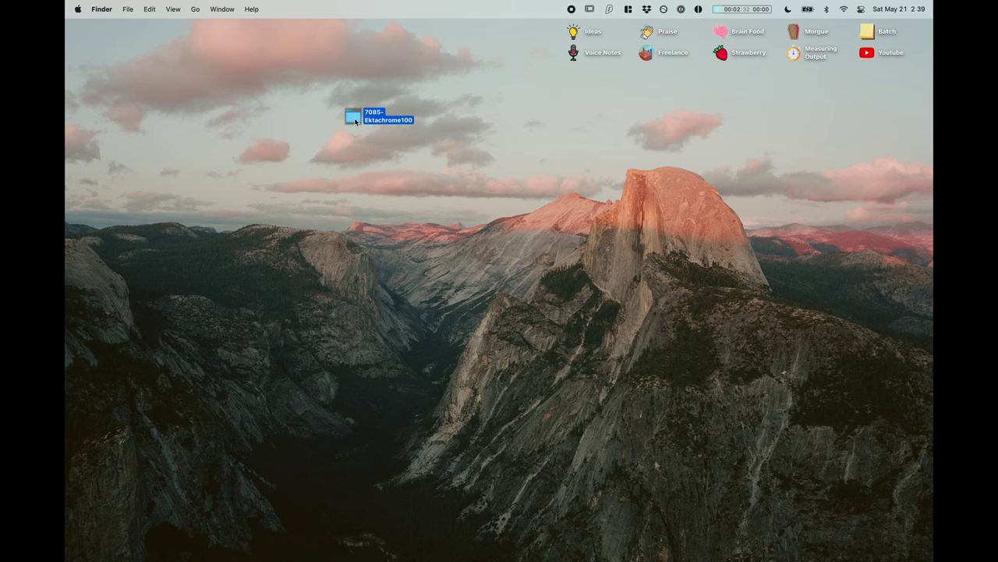
Open the 7085-Ektachrome100 folder from the desktop and show its images in gallery view, starting at 7085-01.jpg
key(super+o)
double_click(355, 121)
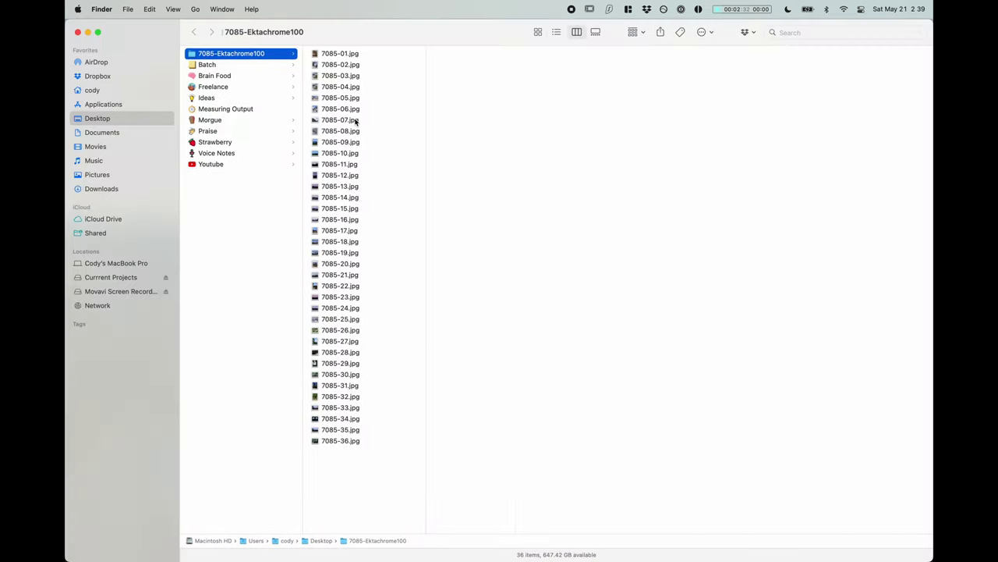
key(Right)
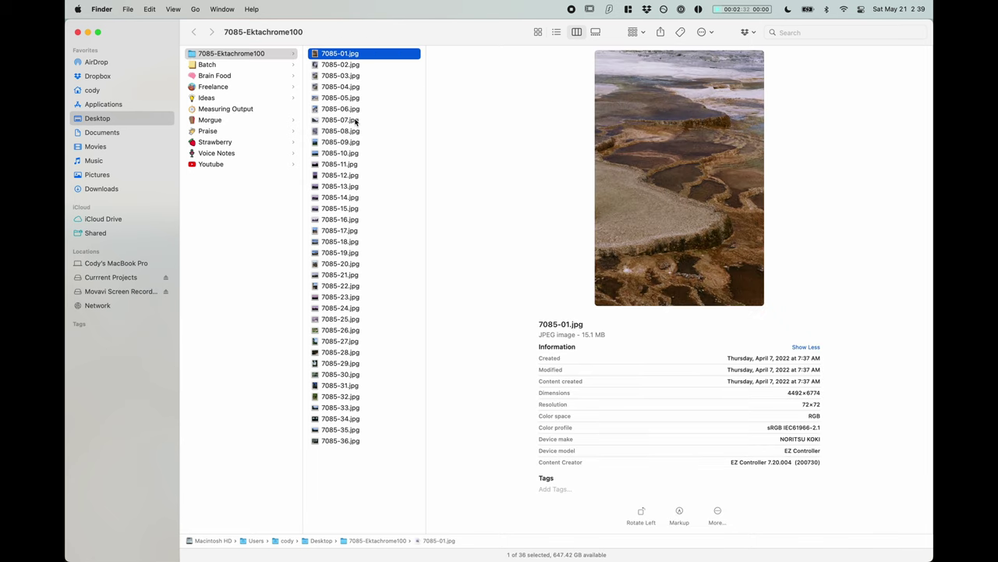
key(super+4)
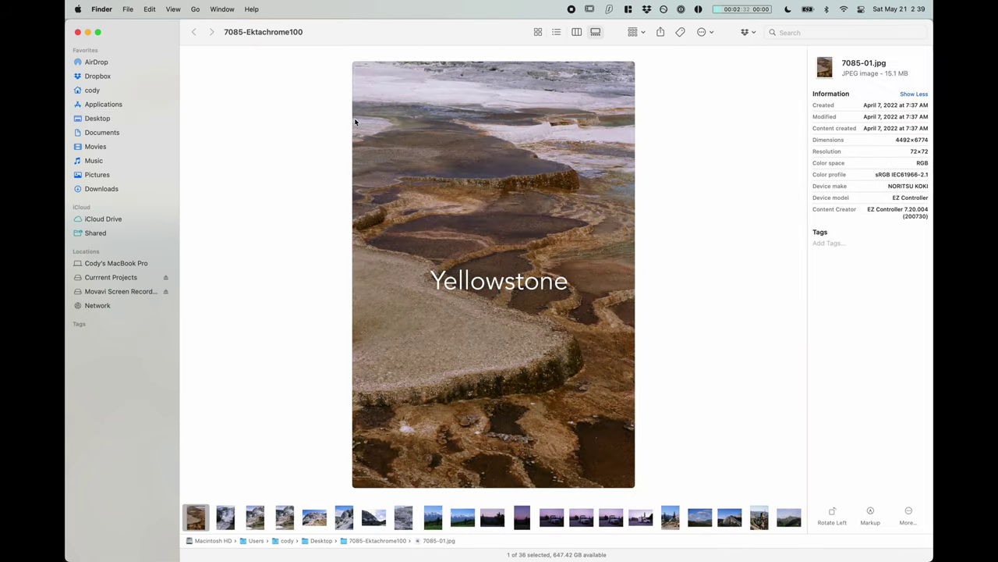
Browse through the scanned photos of the 7085-Ektachrome100 folder one after another in the gallery
key(Right)
key(Right)
key(Right)
key(Right)
key(Right)
key(Right)
key(Right)
key(Right)
key(Right)
key(Right)
key(Right)
key(Right)
key(Right)
key(Right)
key(Right)
key(Right)
key(Right)
key(Right)
key(Right)
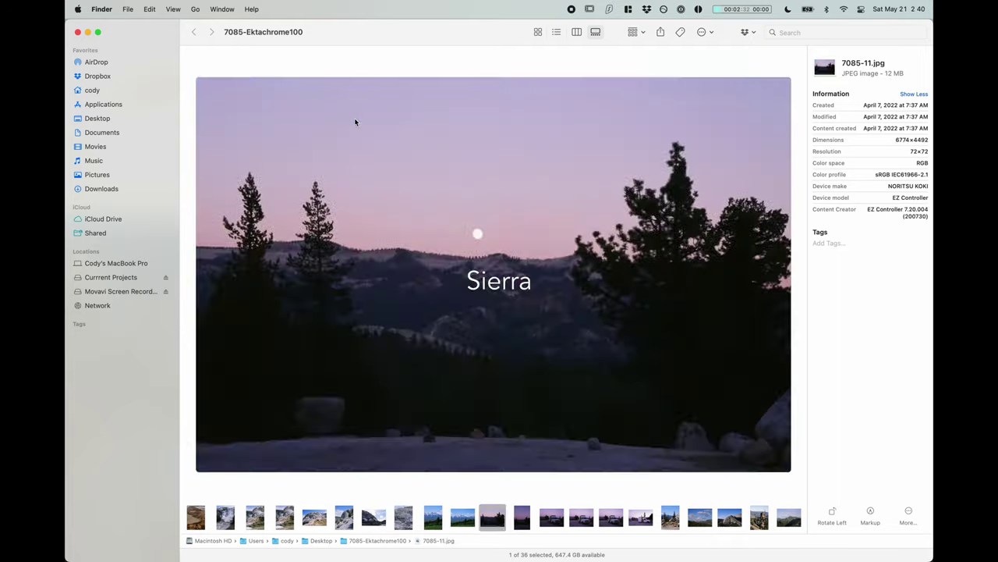
key(Right)
key(Right)
key(Right)
key(Right)
key(Right)
key(Right)
key(Right)
key(Right)
key(Right)
key(Right)
key(Right)
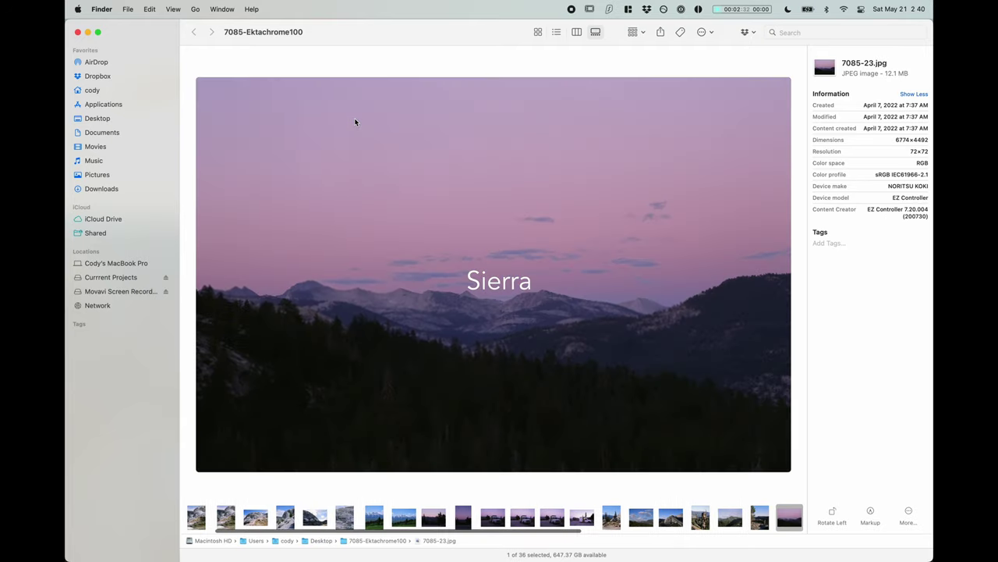
key(Right)
key(Right)
key(Right)
key(Right)
key(Right)
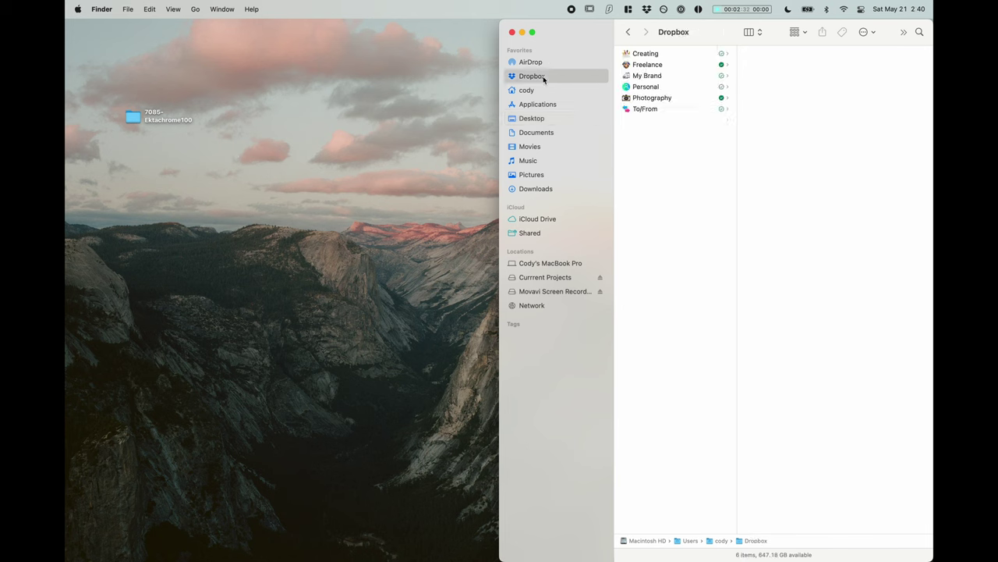
Go to Photography, 2021, Analog in Dropbox, maximize the window and widen the column so the full roll folder names show
click(646, 99)
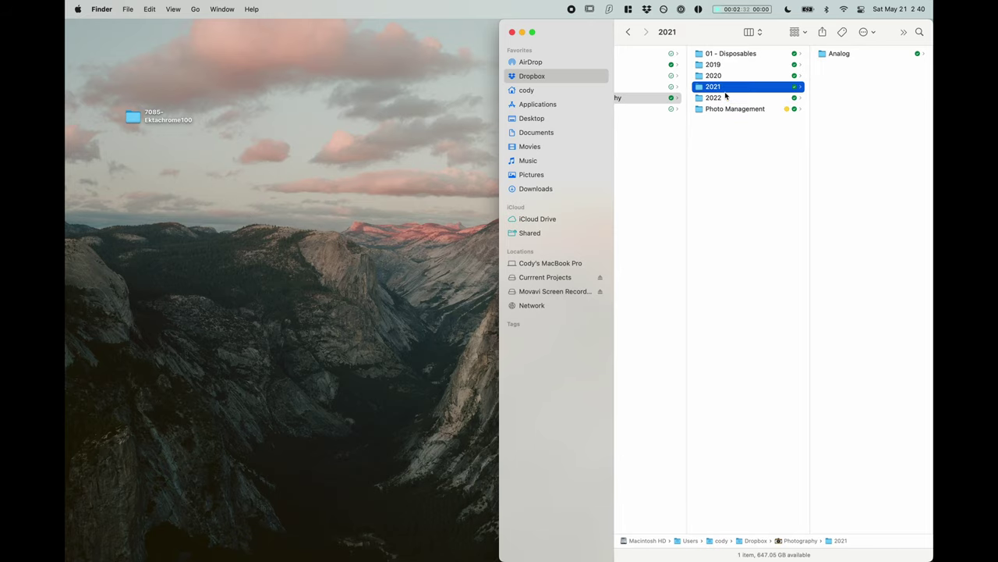
key(Right)
key(Right)
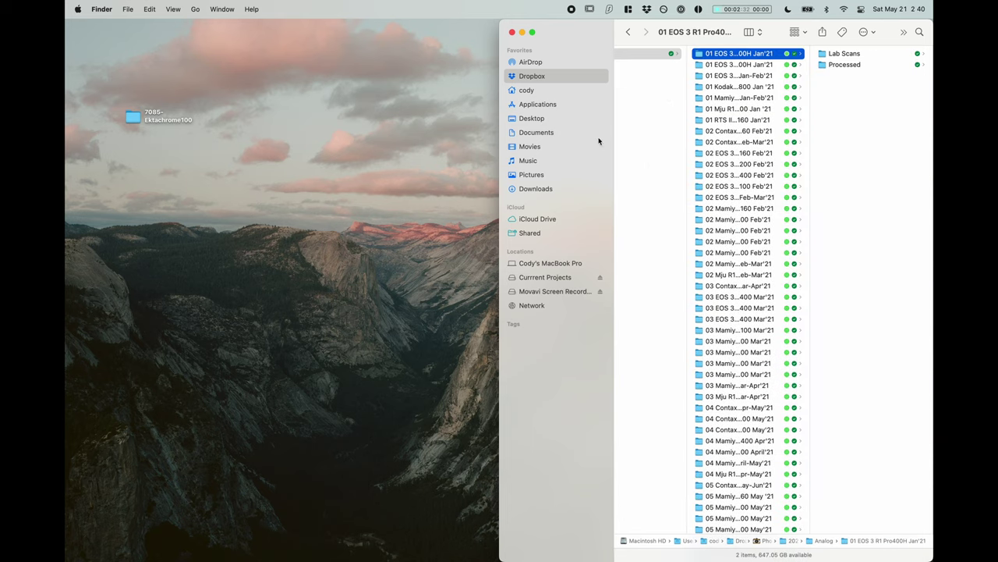
key(ctrl+alt+Return)
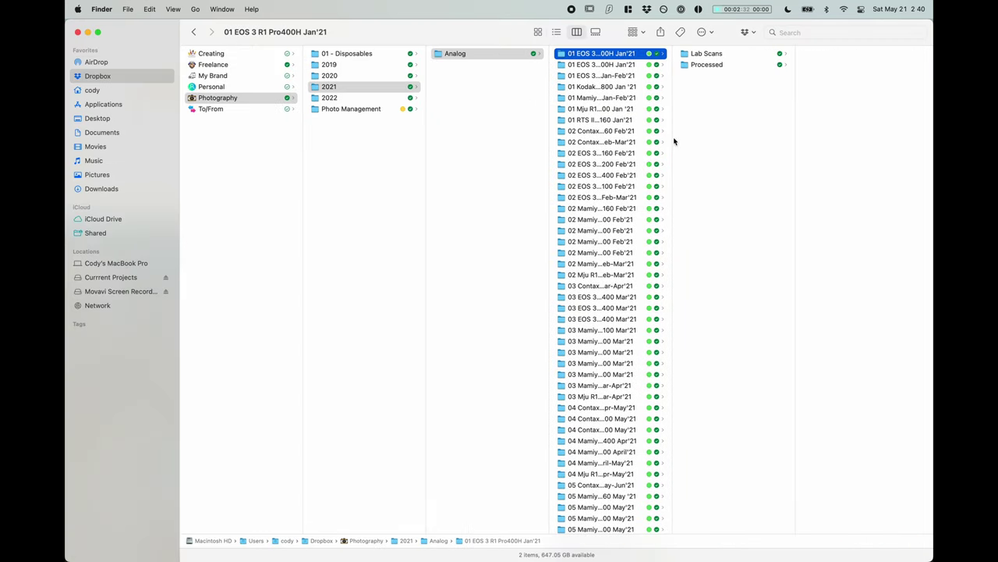
drag(674, 138, 808, 142)
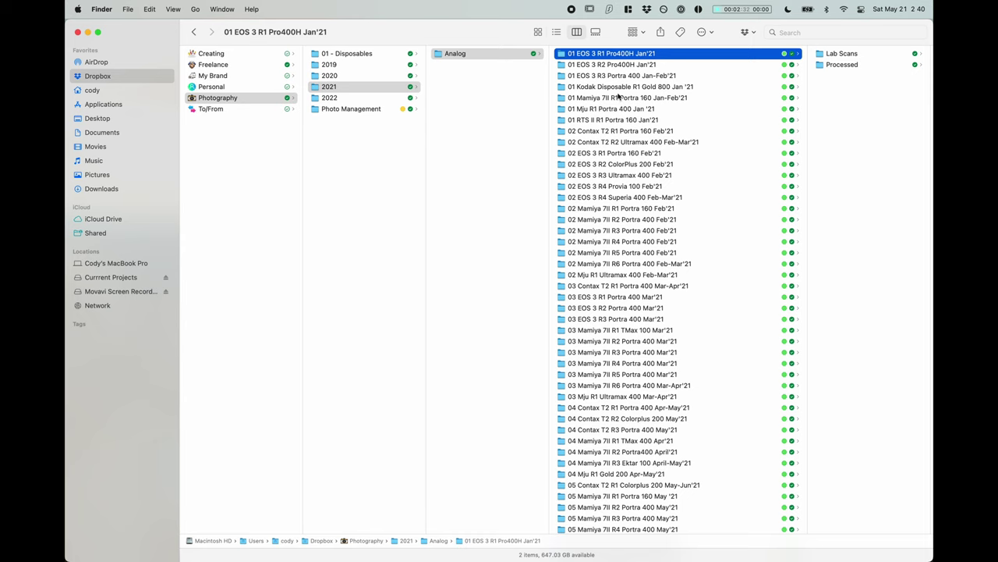
Examine how the 2021 Analog roll folders are named by starting month, camera, roll number, film stock and timeframe
scroll(624, 347, down, 15)
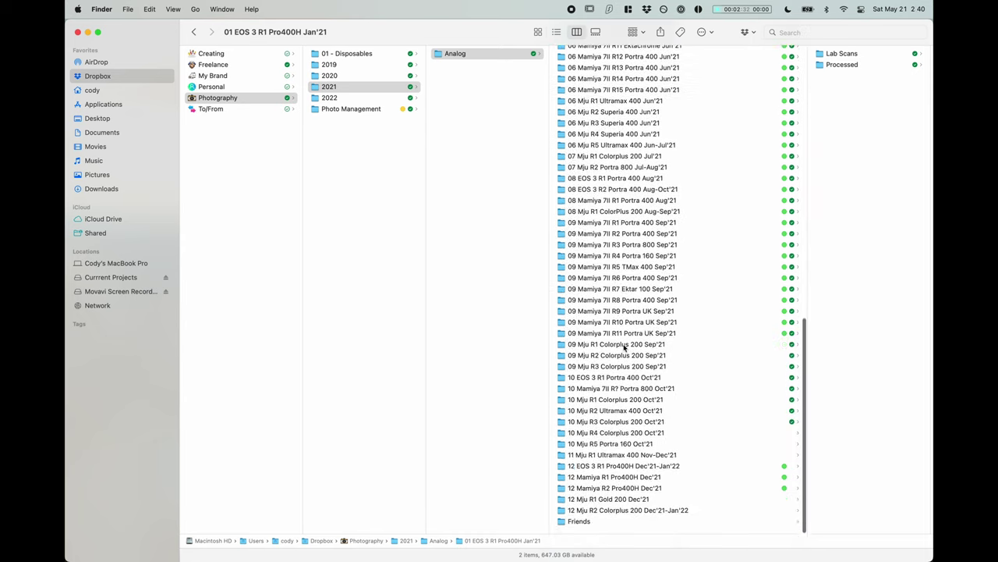
key(Right)
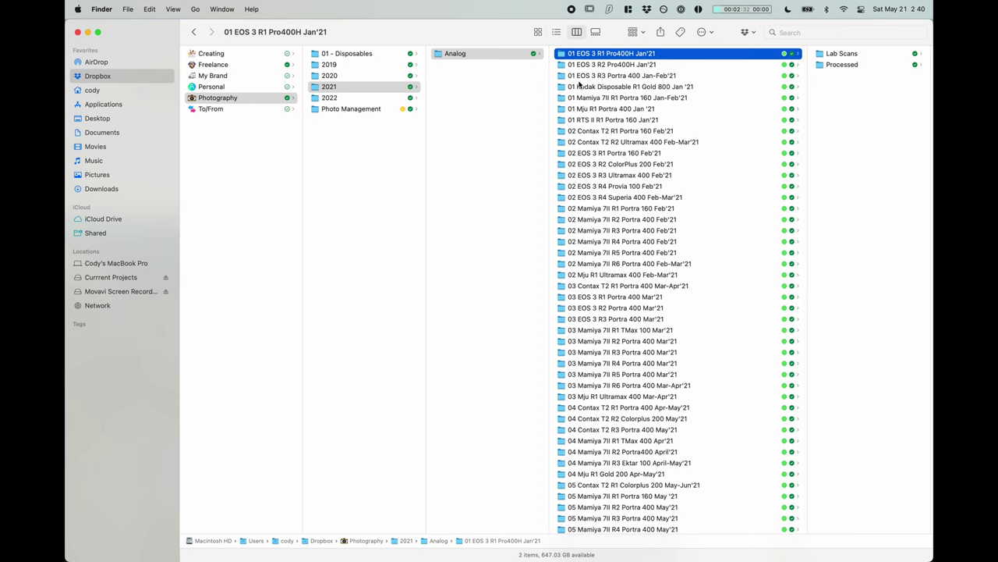
click(577, 146)
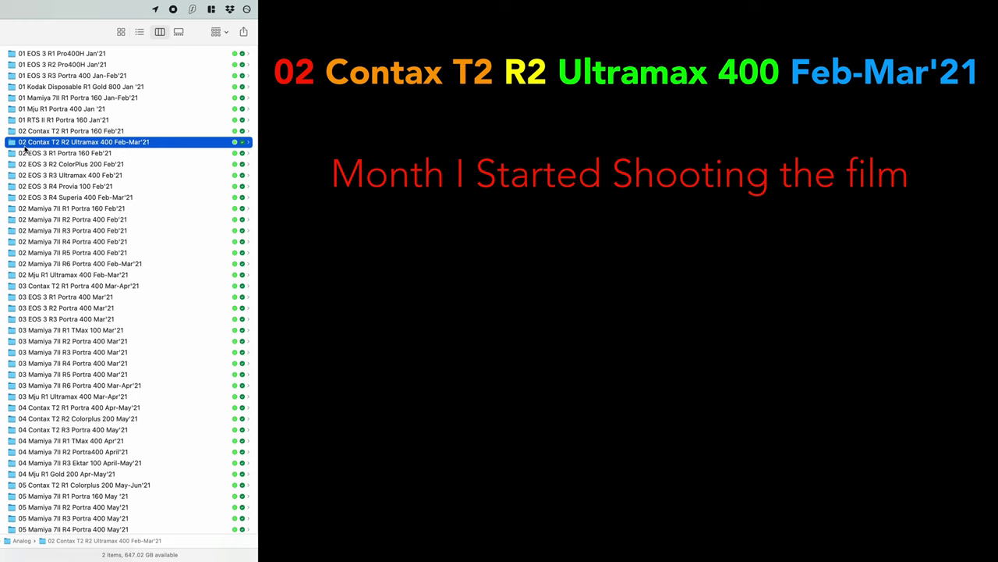
click(22, 54)
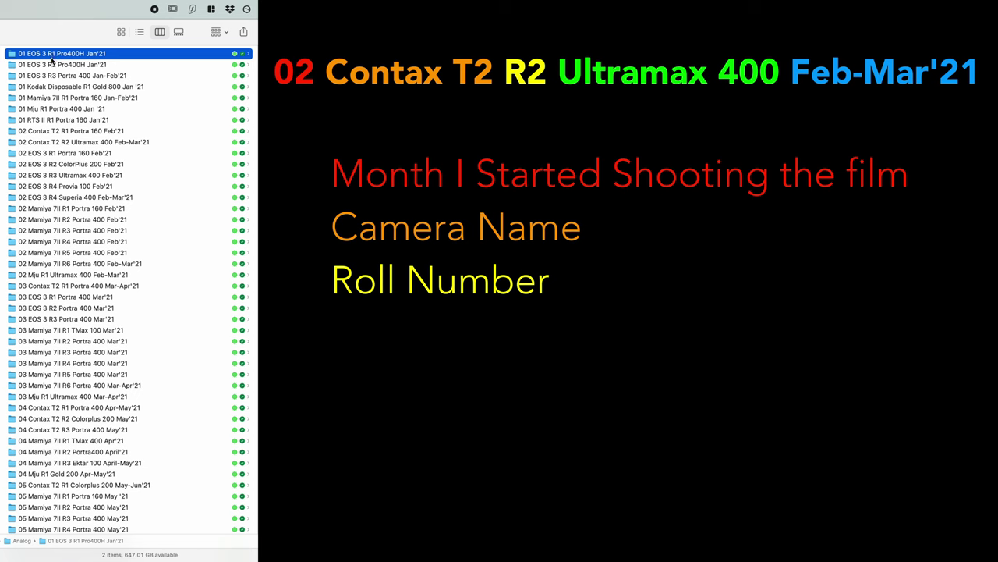
click(54, 65)
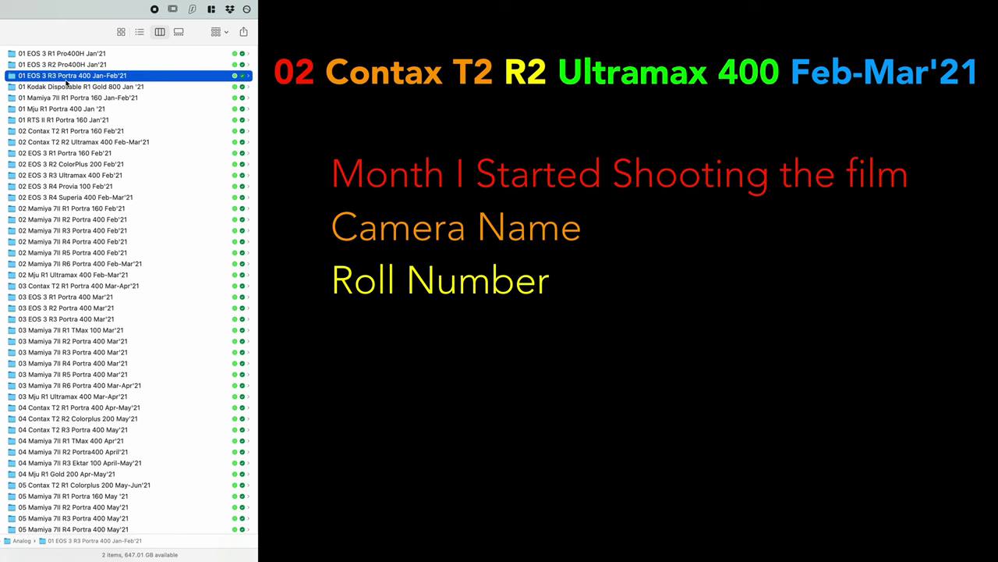
click(65, 54)
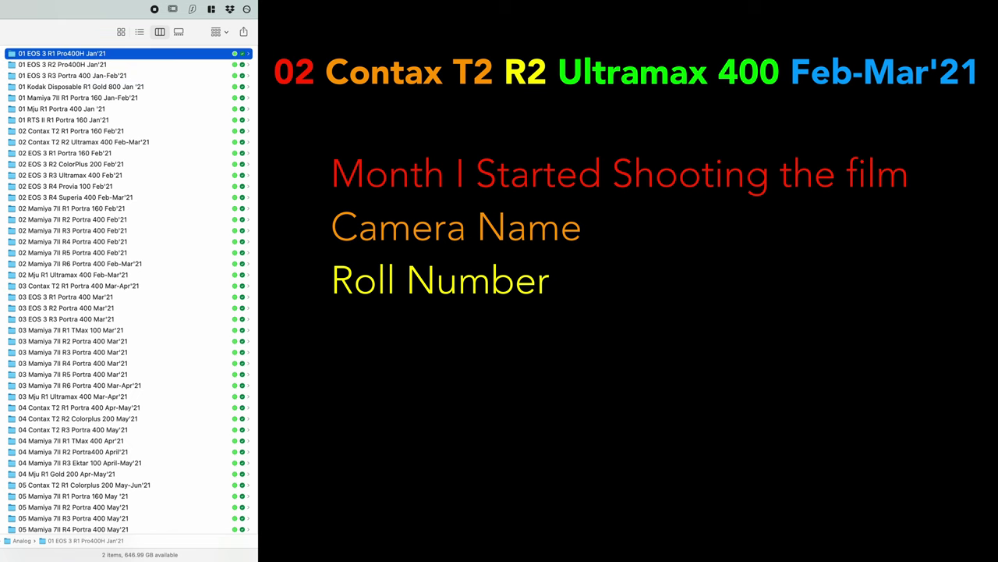
click(99, 56)
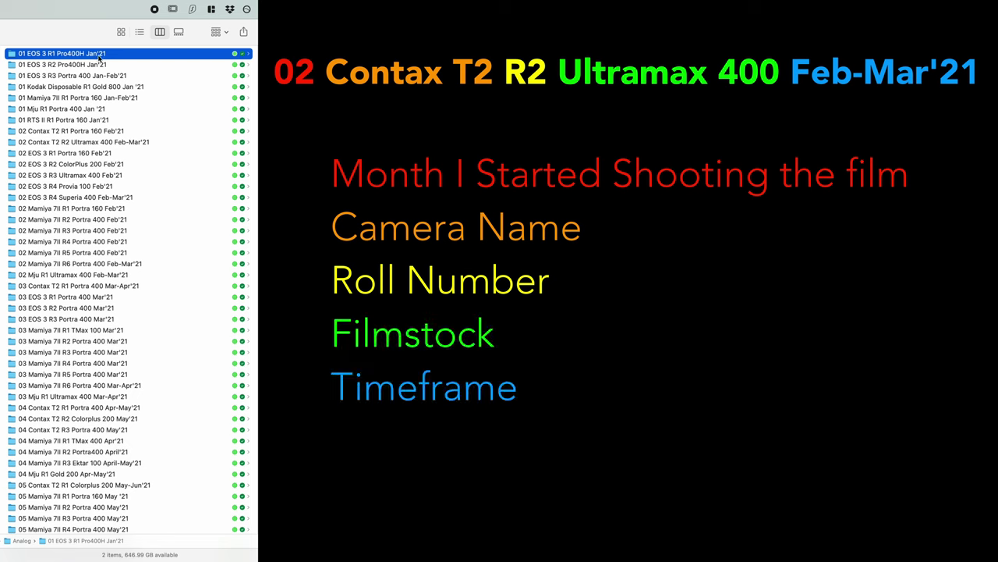
click(110, 265)
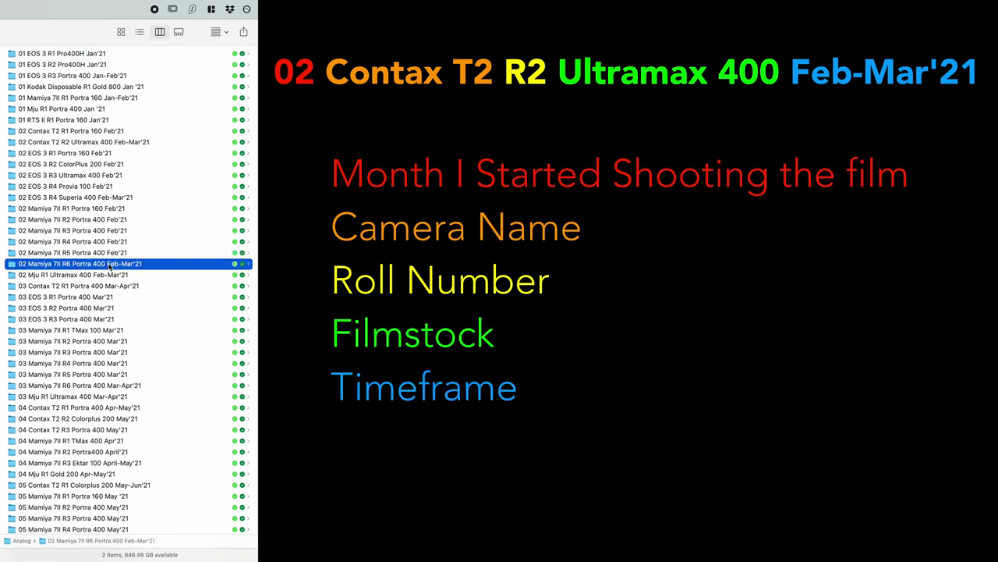
scroll(119, 385, down, 10)
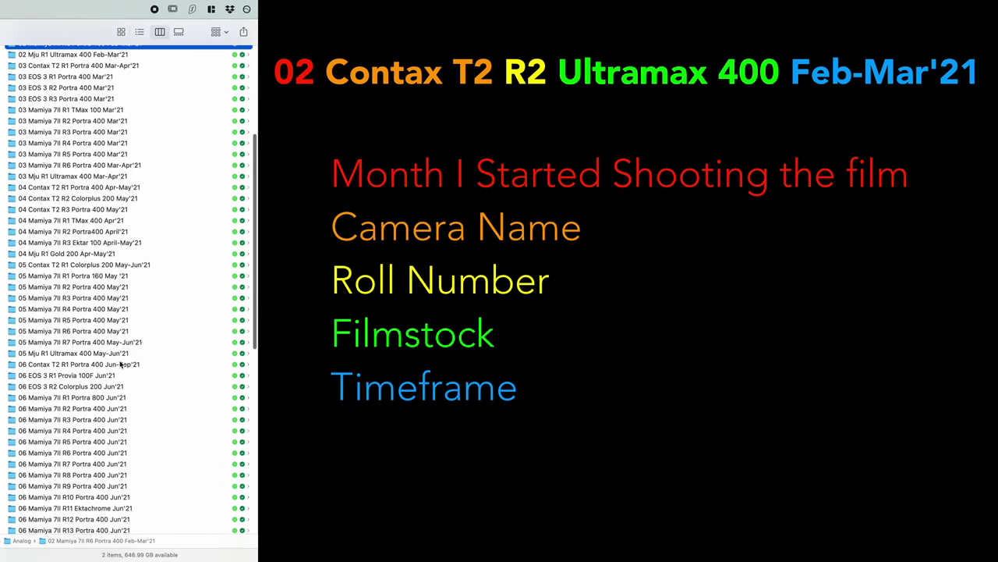
scroll(122, 375, down, 10)
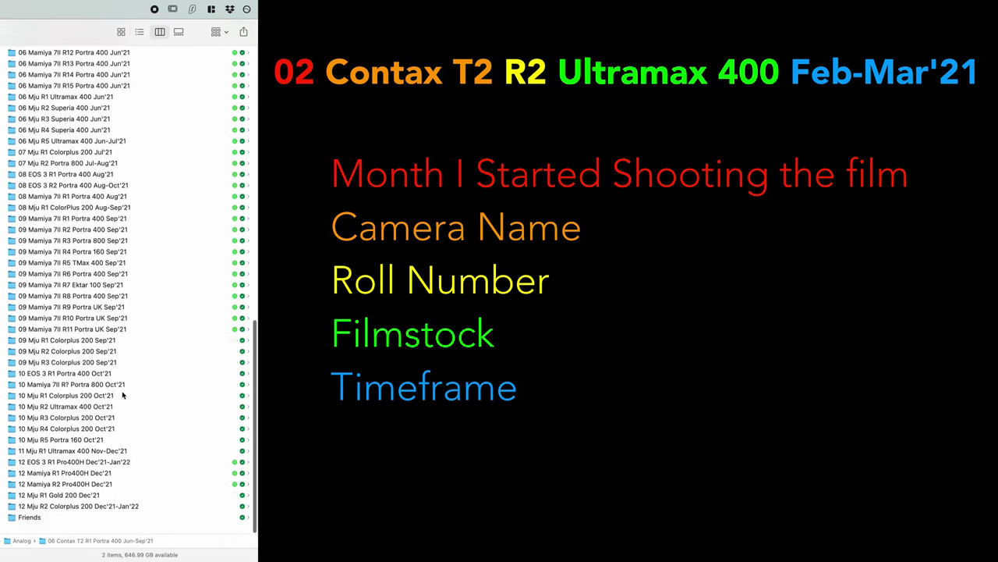
Open the Processed folder of 12 EOS 3 R1 Pro400H Dec'21-Jan'22 and preview its first four photos
scroll(122, 396, up, 3)
click(94, 493)
key(Right)
key(Down)
key(Right)
key(space)
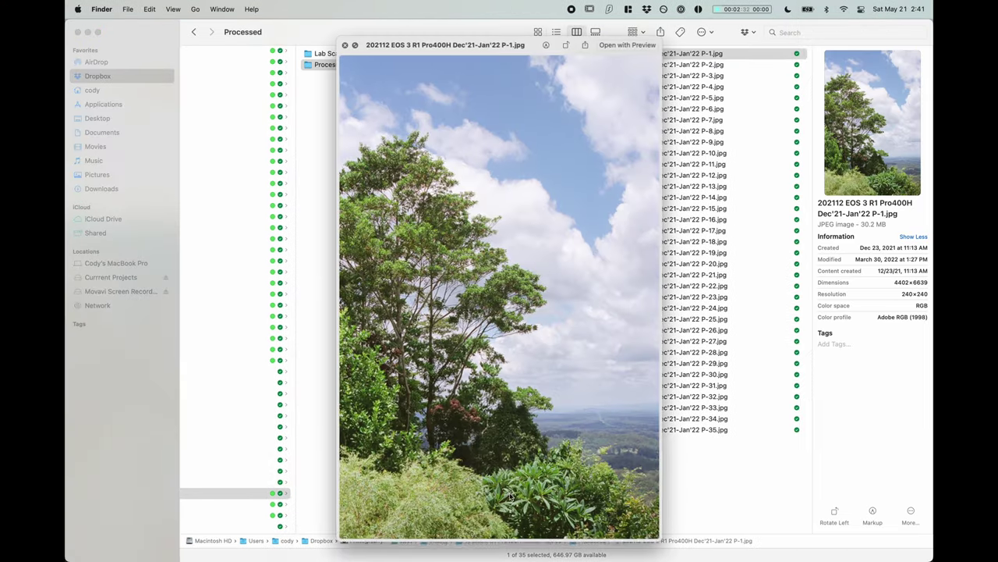
key(Down)
key(Down)
key(Down)
key(space)
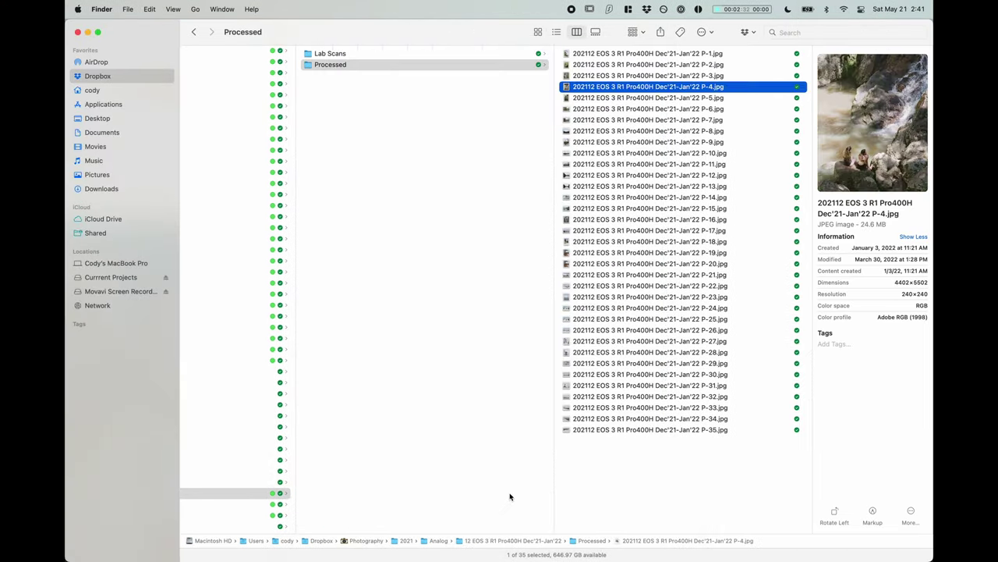
Shrink the file window to uncover the desktop and rename the 7085-Ektachrome100 folder as 06 EOS 3
scroll(428, 418, left, 10)
drag(66, 384, 350, 384)
click(134, 119)
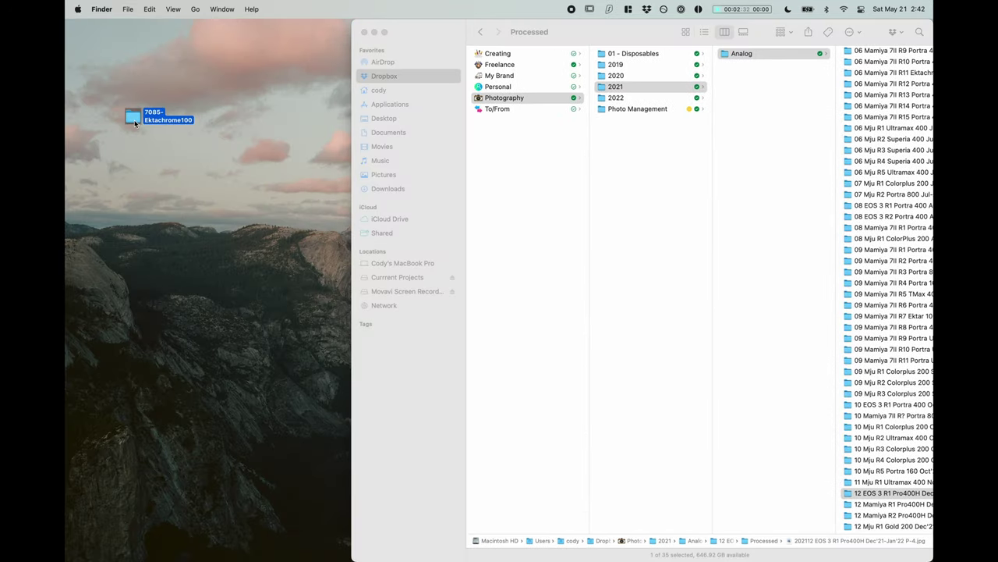
key(Return)
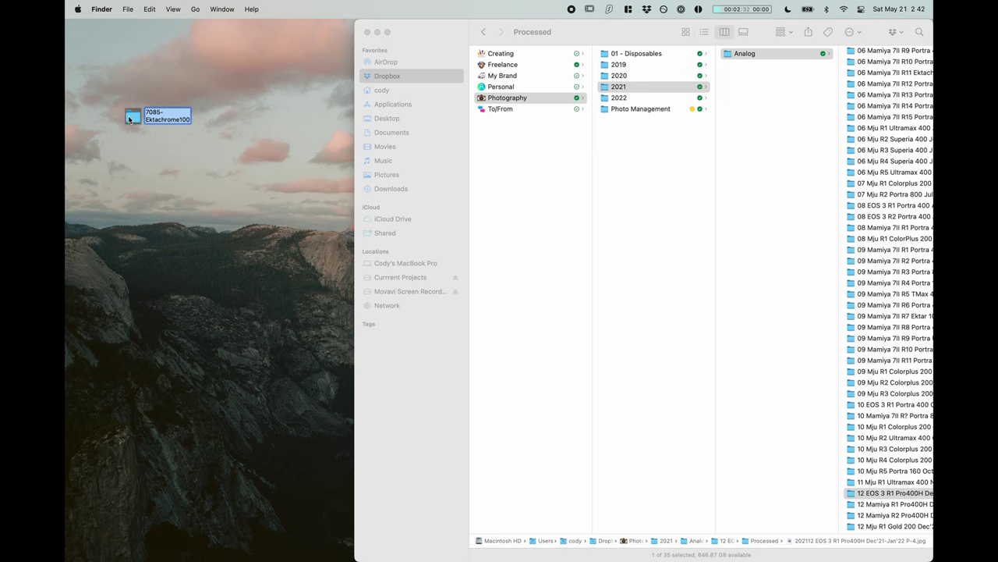
scroll(909, 252, right, 10)
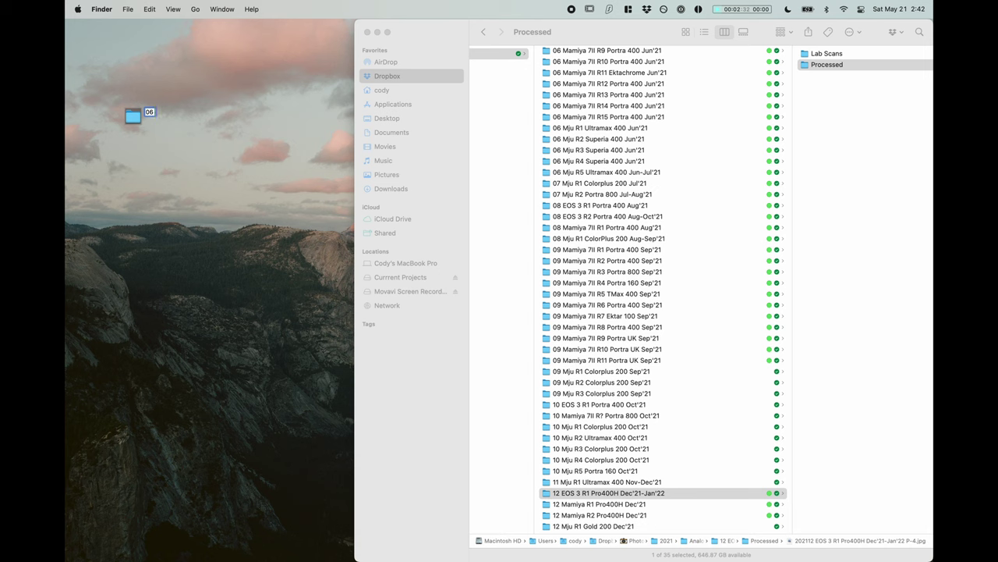
text(OS 3)
key(Return)
Find the June EOS 3 rolls in the 2021 Analog list and check the processed photos of 06 EOS 3 R1 Provia 100F Jun'21
scroll(677, 233, up, 15)
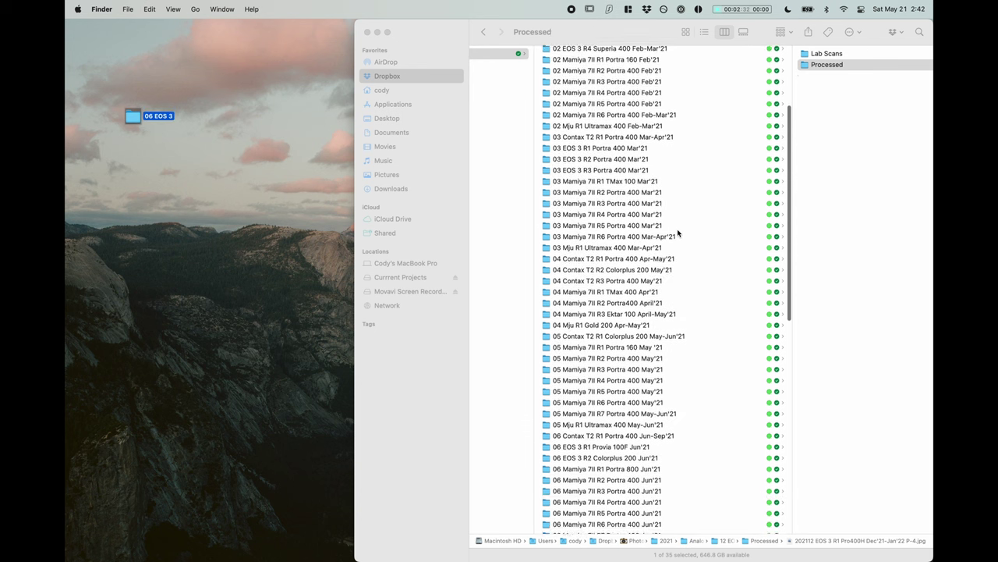
scroll(678, 232, down, 10)
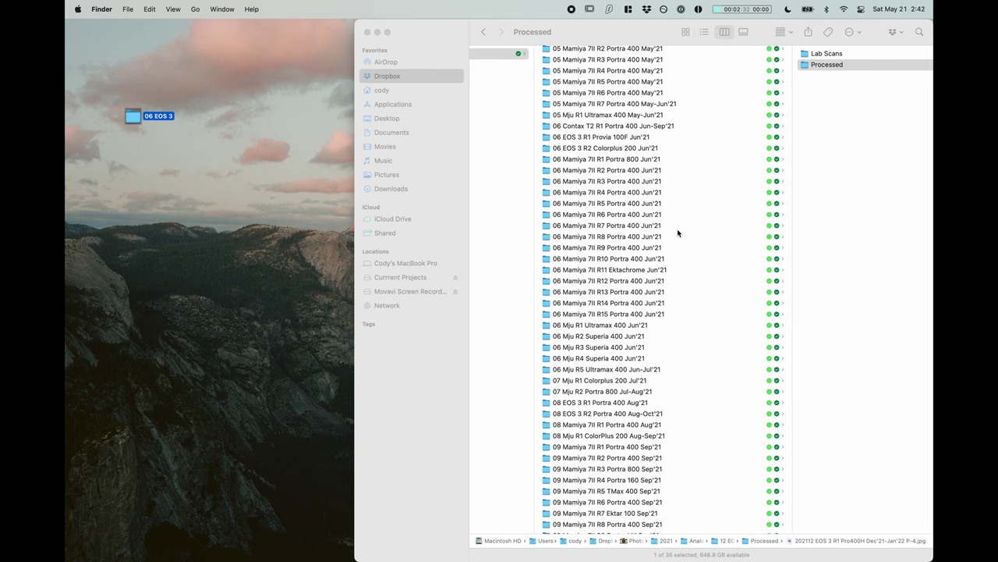
scroll(599, 141, up, 1)
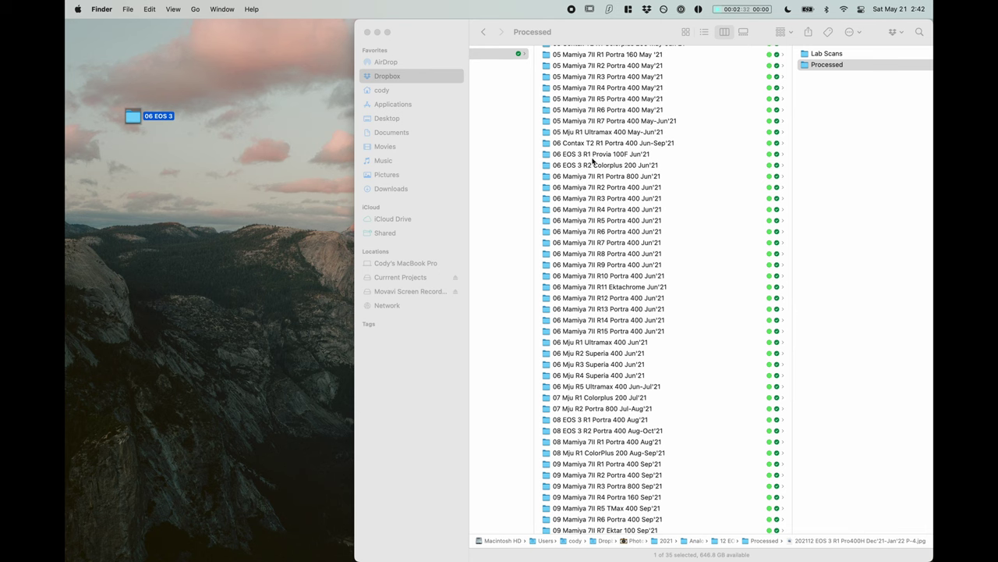
click(593, 158)
click(593, 159)
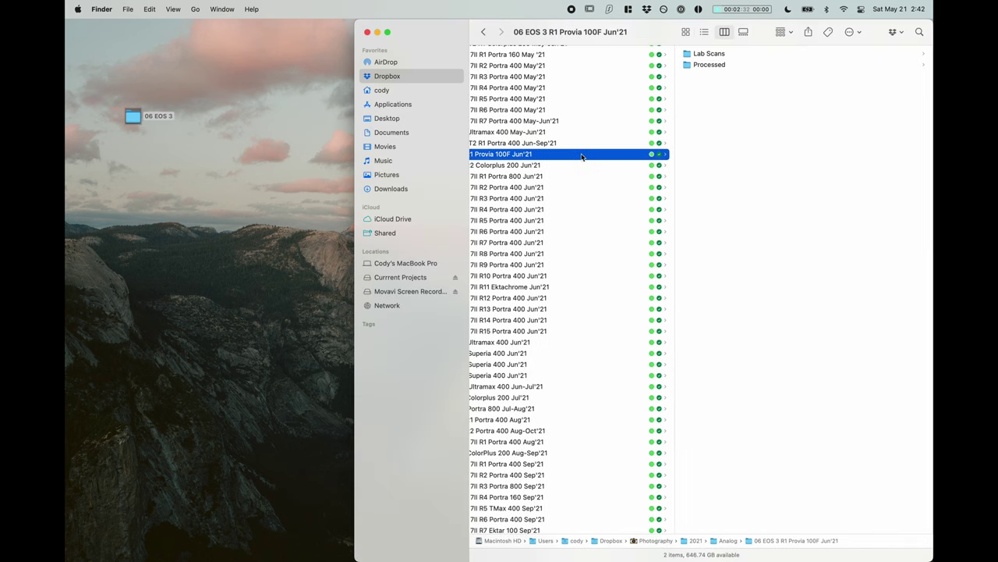
key(Right)
key(Down)
key(Right)
key(Left)
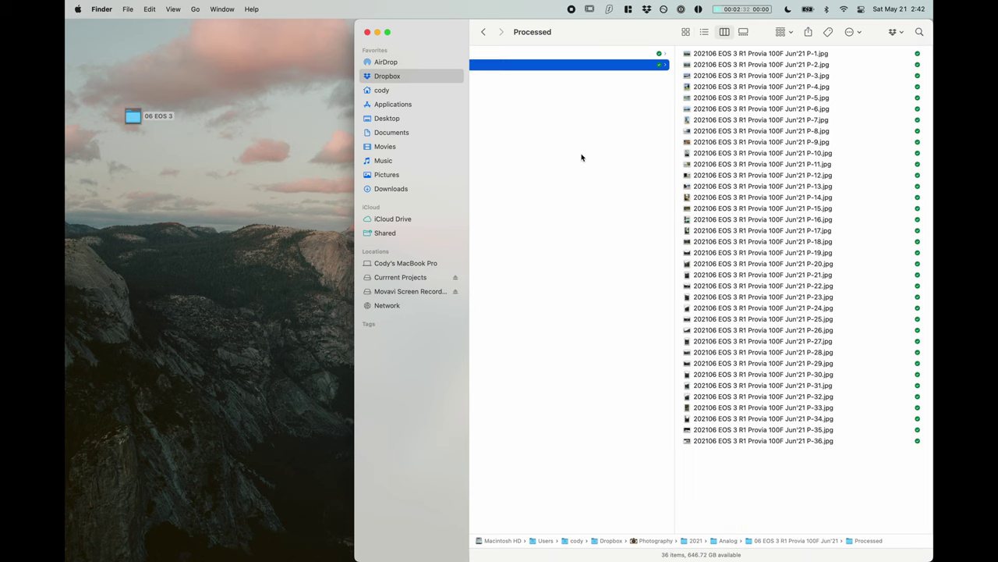
Check the processed photos of 06 EOS 3 R2 Colorplus 200 Jun'21, then return to the list of roll folders
key(Left)
key(Down)
key(Right)
key(Down)
key(Right)
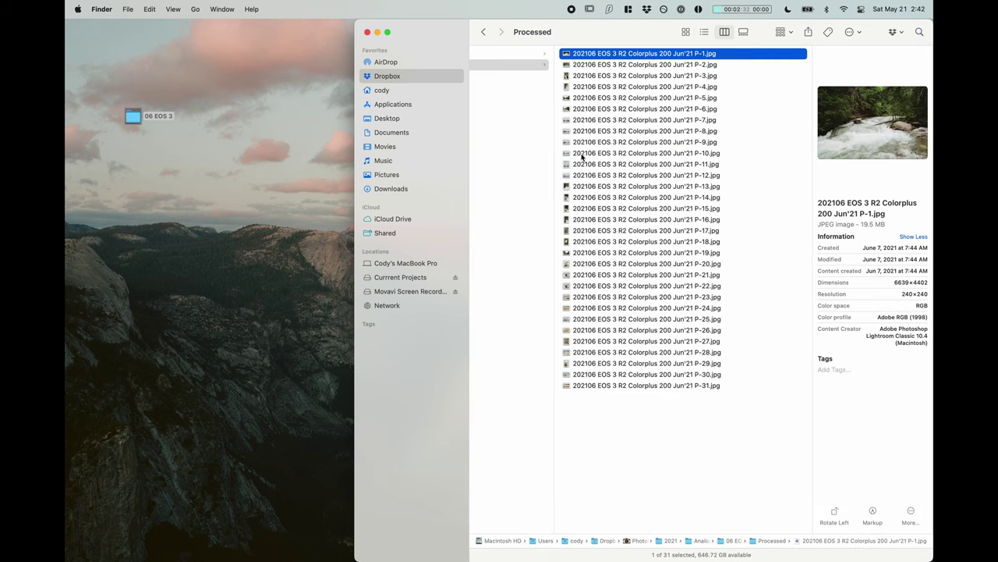
key(Down)
key(alt+Down)
key(Left)
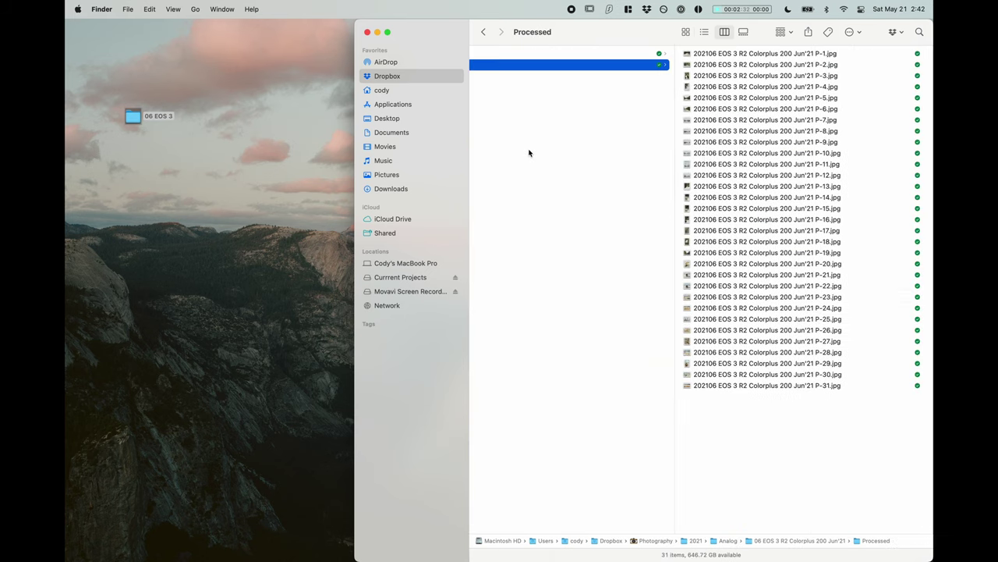
scroll(529, 153, left, 5)
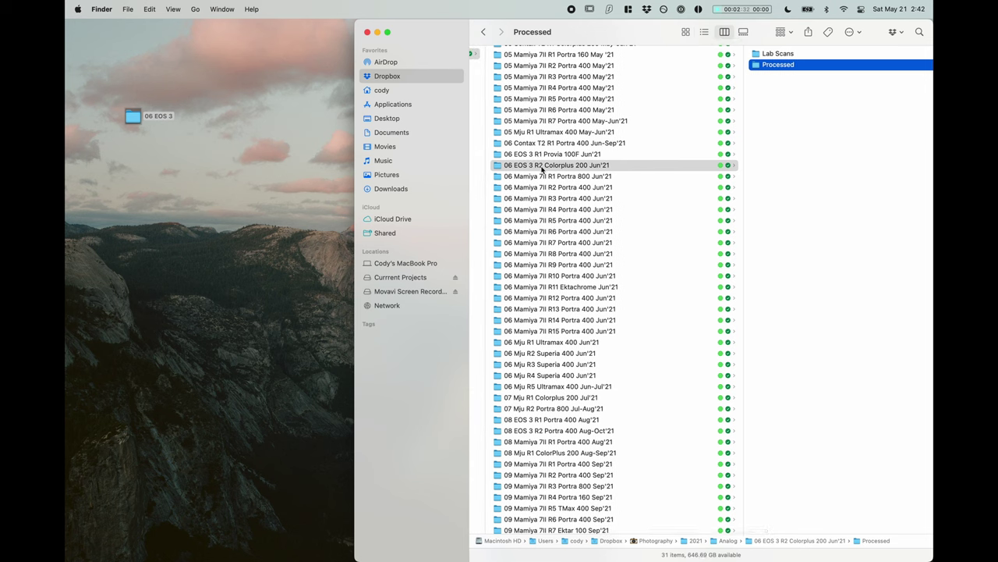
Rename the 06 EOS 3 desktop folder as 06 EOS 3 R3 Ektachrome Jun-Dec'21
click(130, 120)
key(Return)
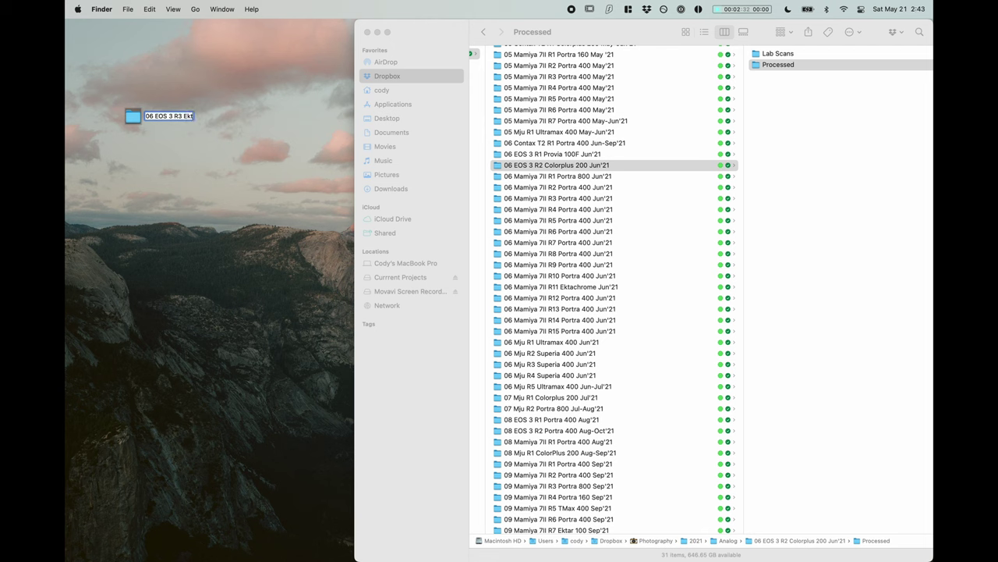
text(ach)
text(rome Jun-J)
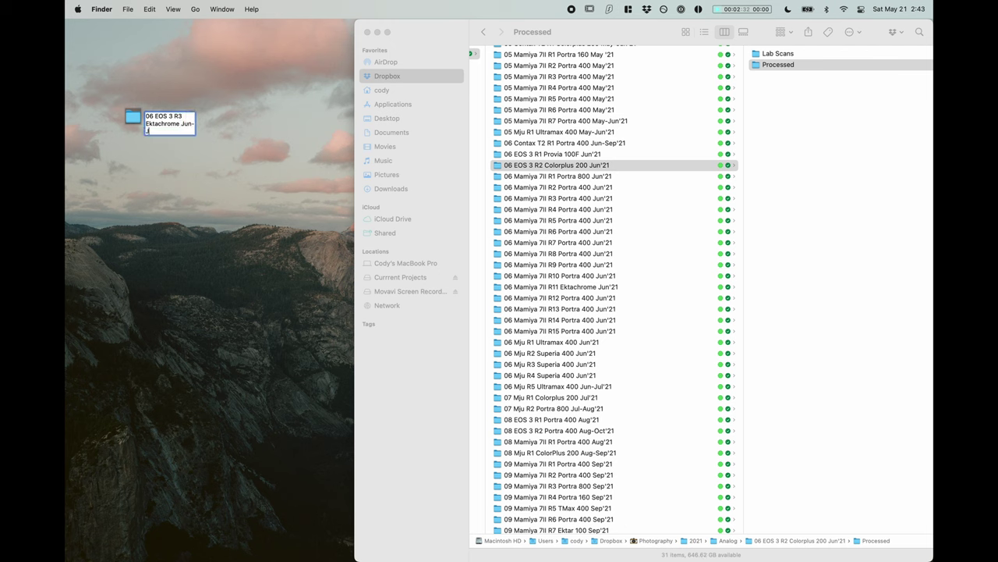
key(BackSpace)
text(Dec'21)
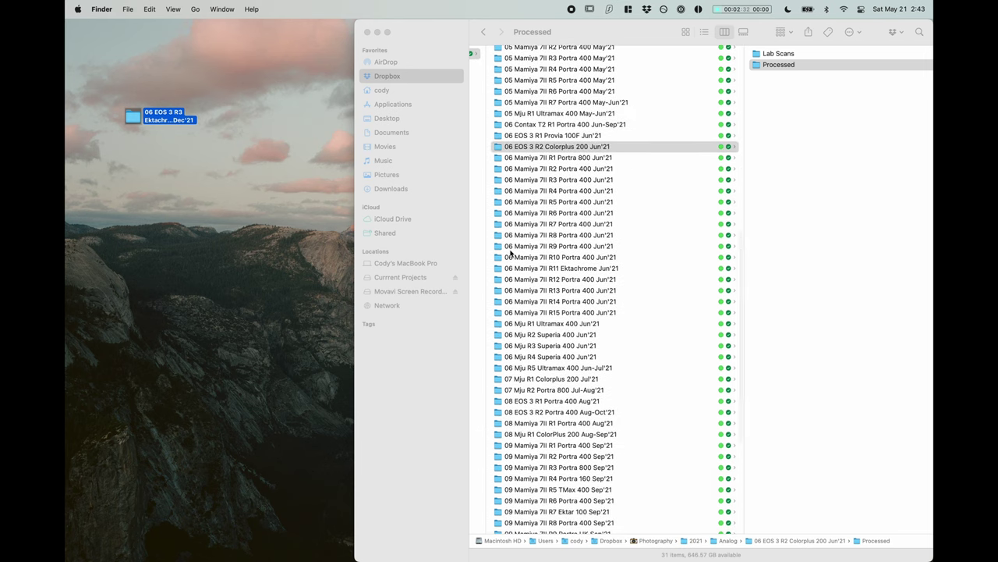
Find the 09 Mamiya 7II R1 Portra 400 Sep'21 roll in the archive list and open its Processed photos
scroll(515, 253, down, 8)
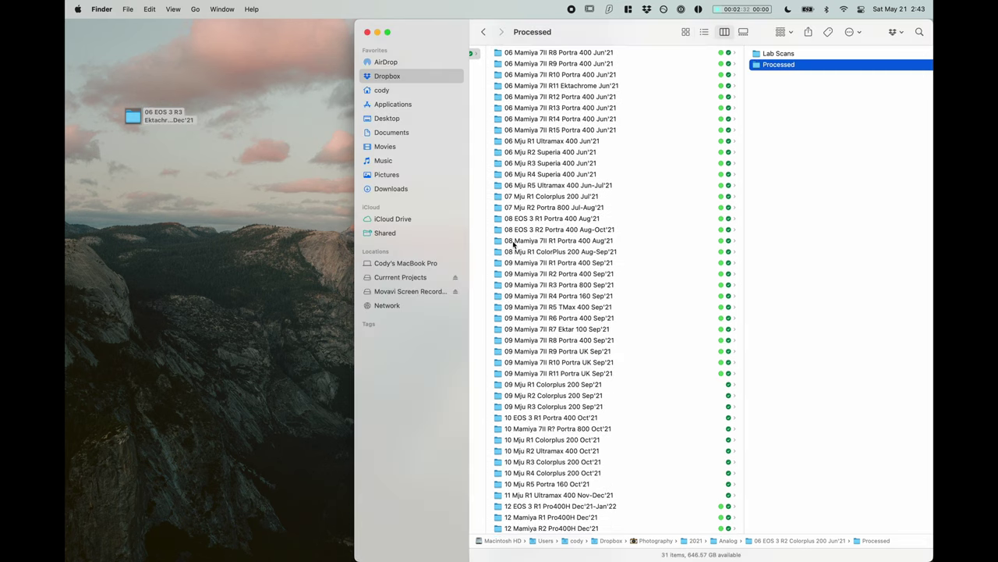
click(515, 241)
scroll(546, 304, right, 3)
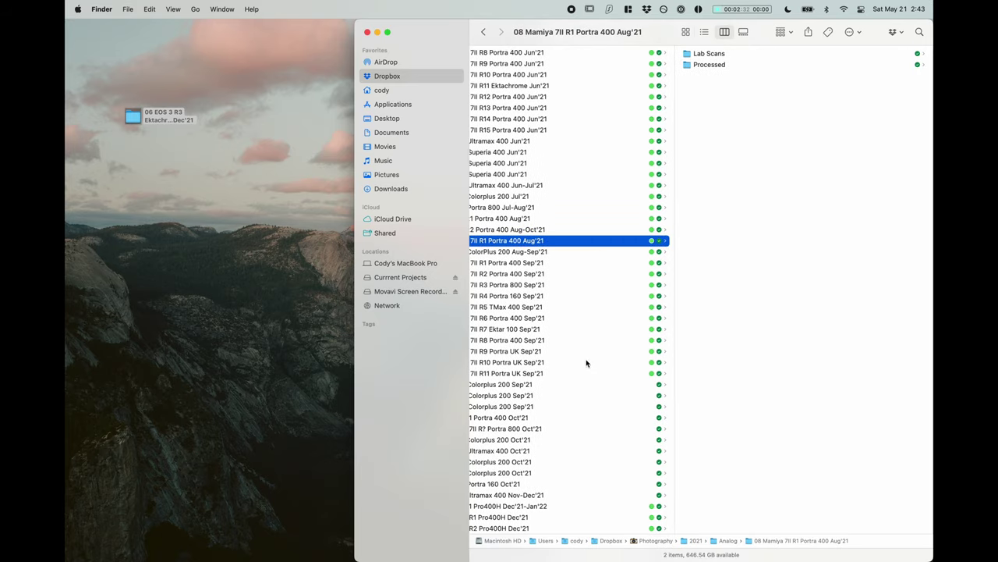
key(Down)
key(Down)
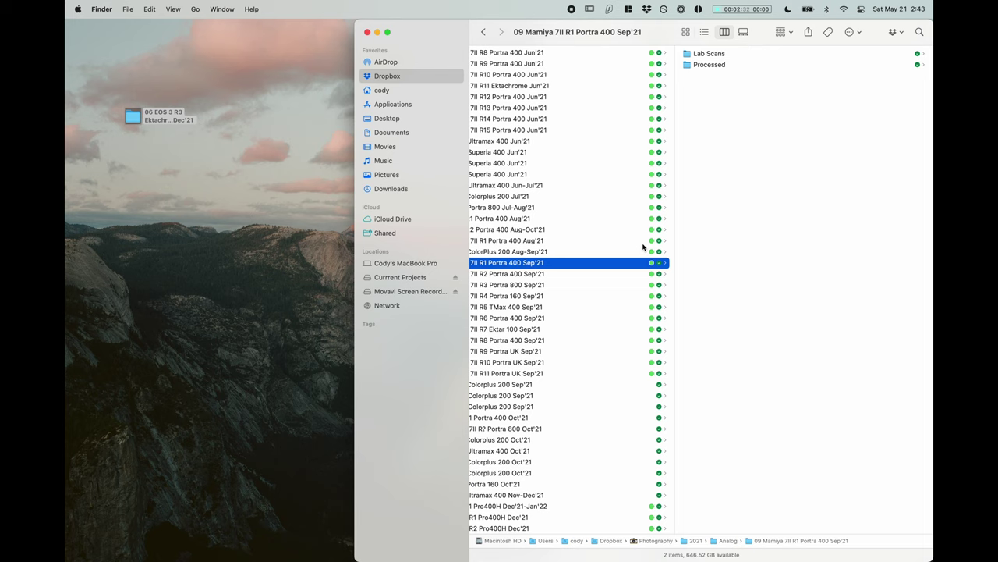
scroll(642, 247, left, 3)
key(Right)
key(Down)
key(Right)
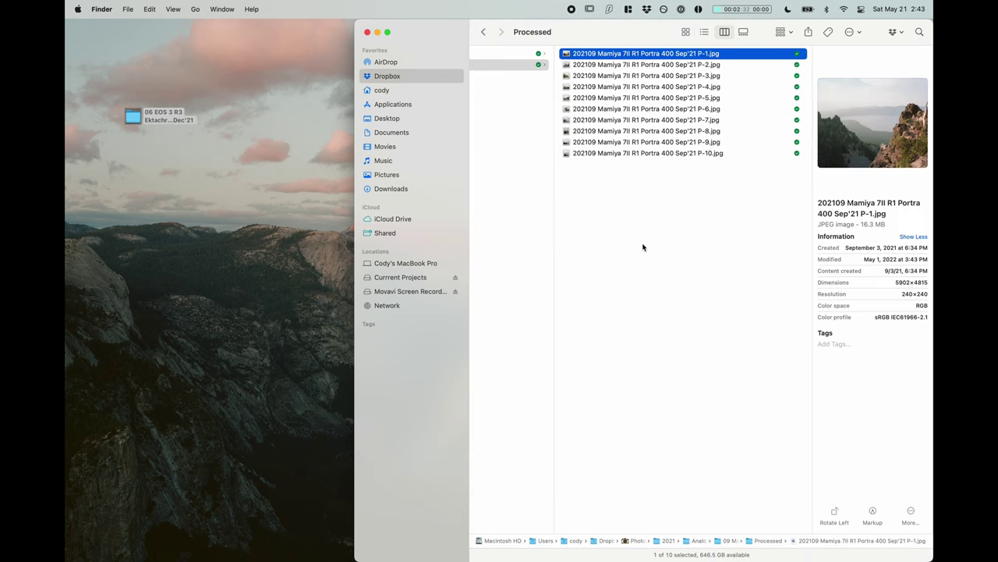
Preview the first six processed Mamiya photos one by one, then return to the list of roll folders
key(Down)
key(Down)
key(Down)
key(Down)
key(Down)
key(Left)
key(Left)
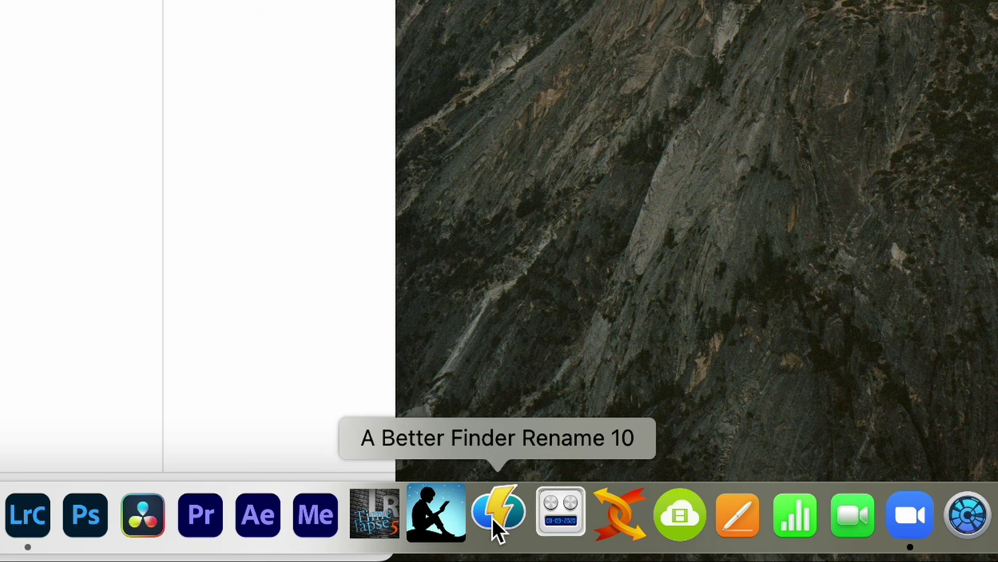
Launch A Better Finder Rename 10 and load all the scans from the 06 EOS 3 R3 Ektachrome Jun-Dec'21 folder into it
click(499, 526)
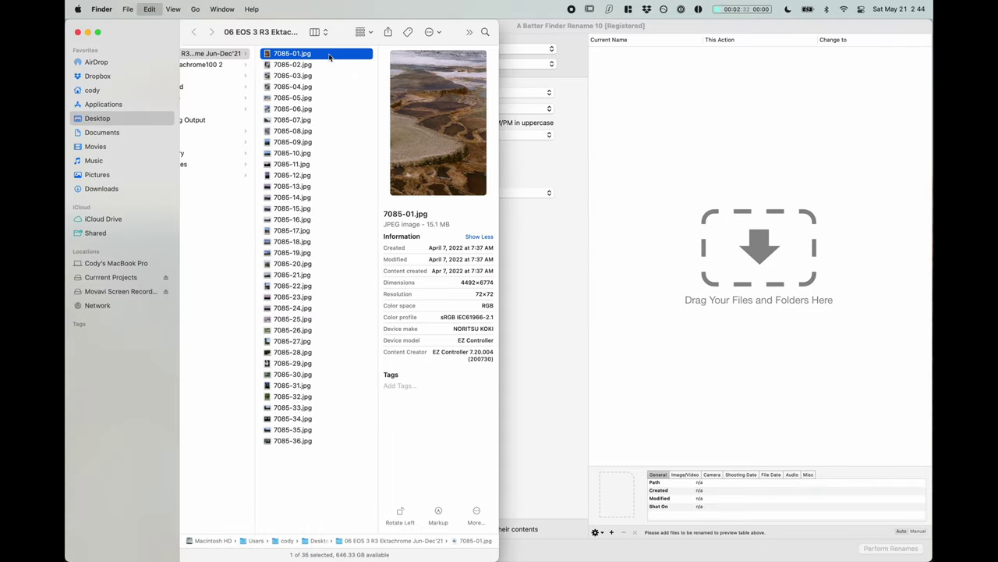
key(super+a)
drag(329, 57, 647, 184)
click(579, 26)
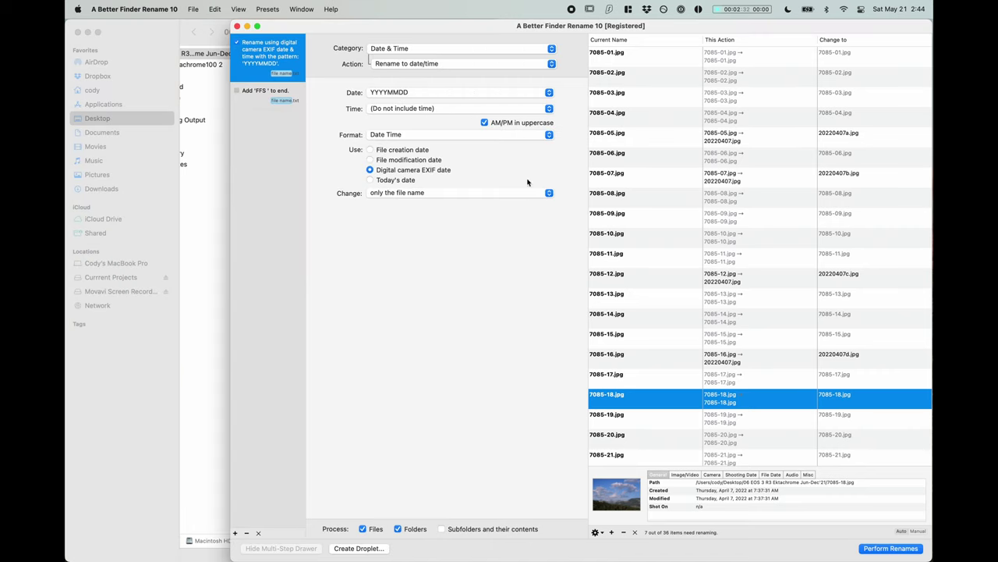
Apply the Analog Ingest for Dummies preset and delete the placeholder text after 2021 in the prefix
click(269, 8)
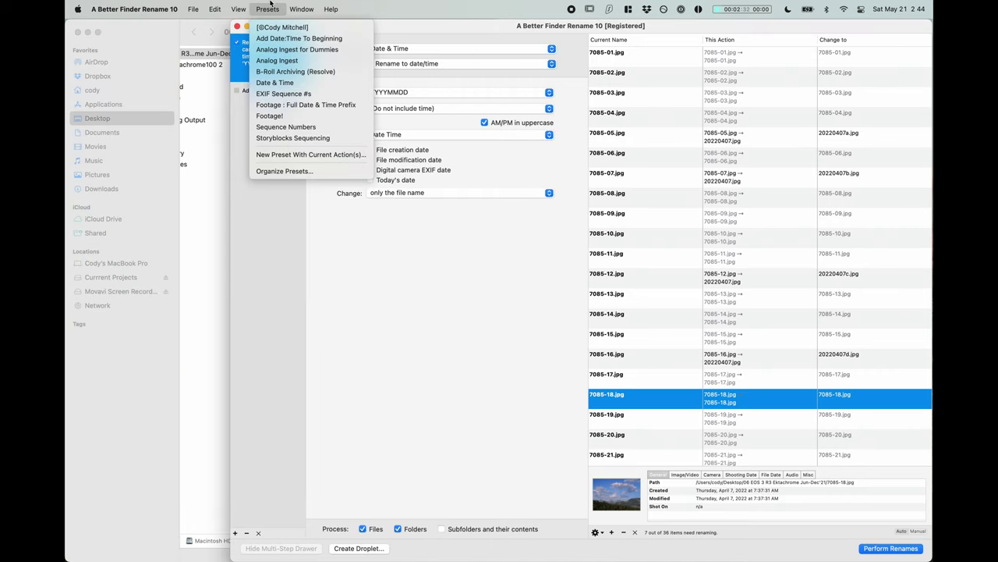
click(312, 51)
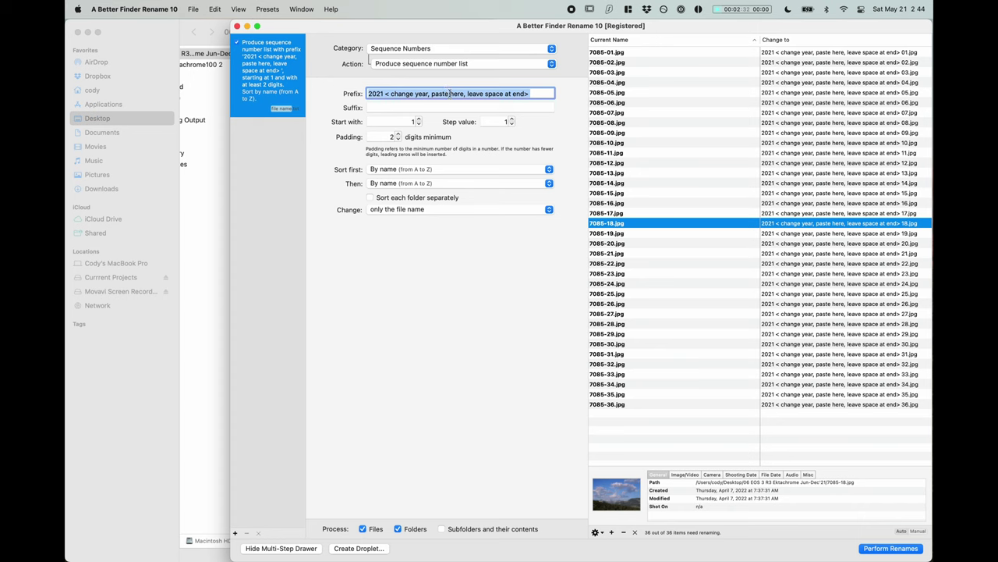
click(382, 93)
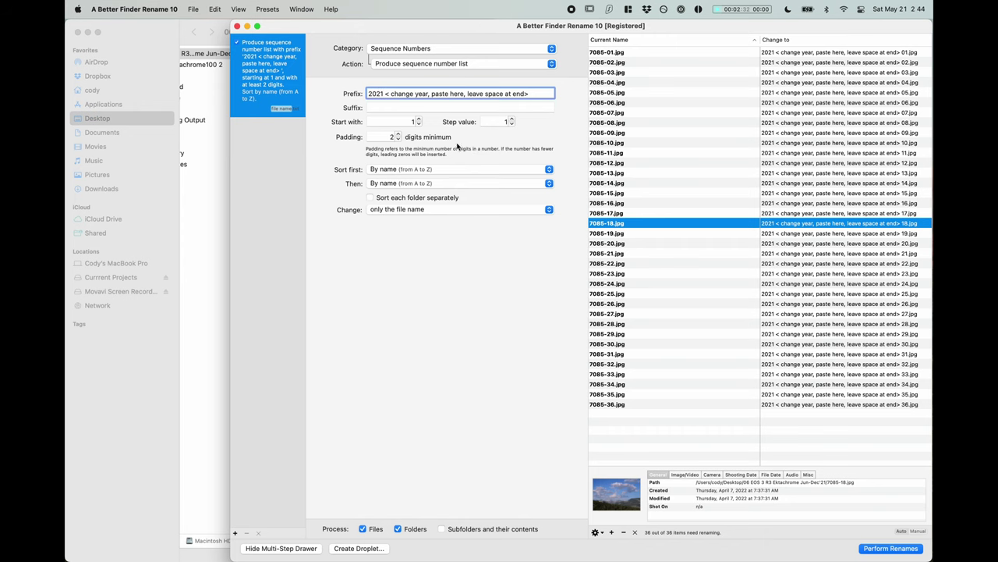
drag(385, 94, 531, 93)
key(BackSpace)
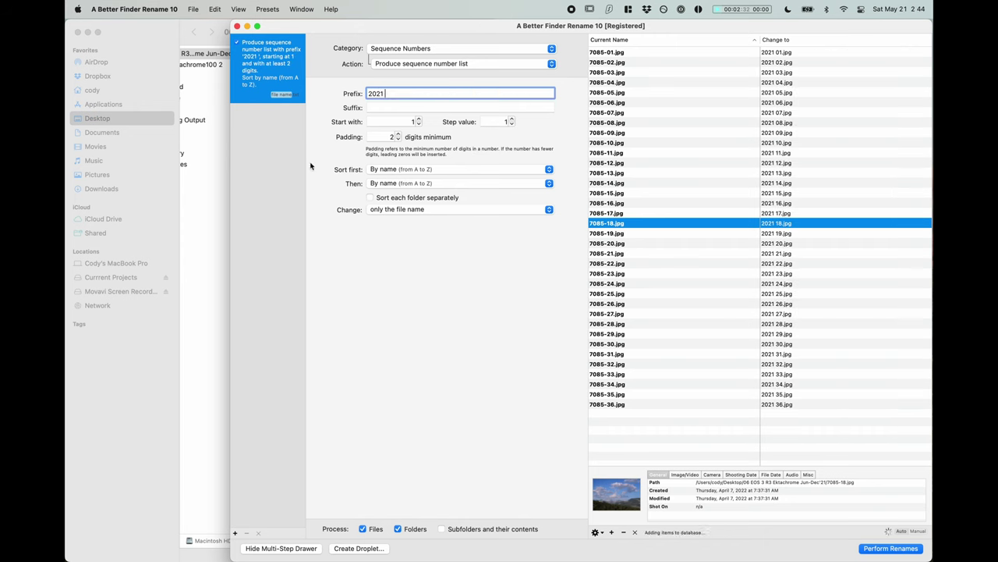
Copy the scan folder's name into the prefix so it reads 202106 EOS 3 R3 Ektachrome Jun-Dec'21 with a trailing space
click(211, 120)
key(Return)
key(super+c)
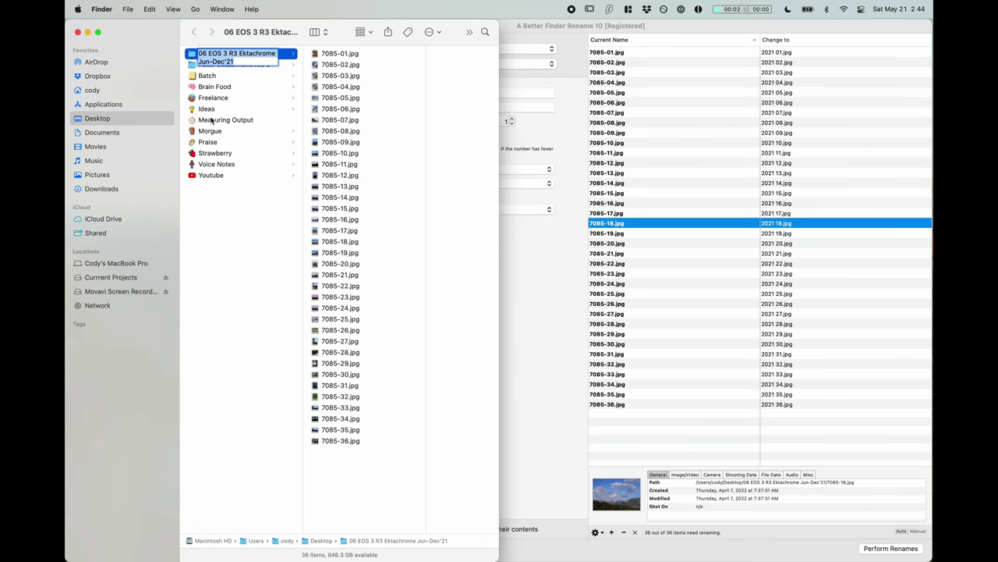
click(547, 125)
key(super+v)
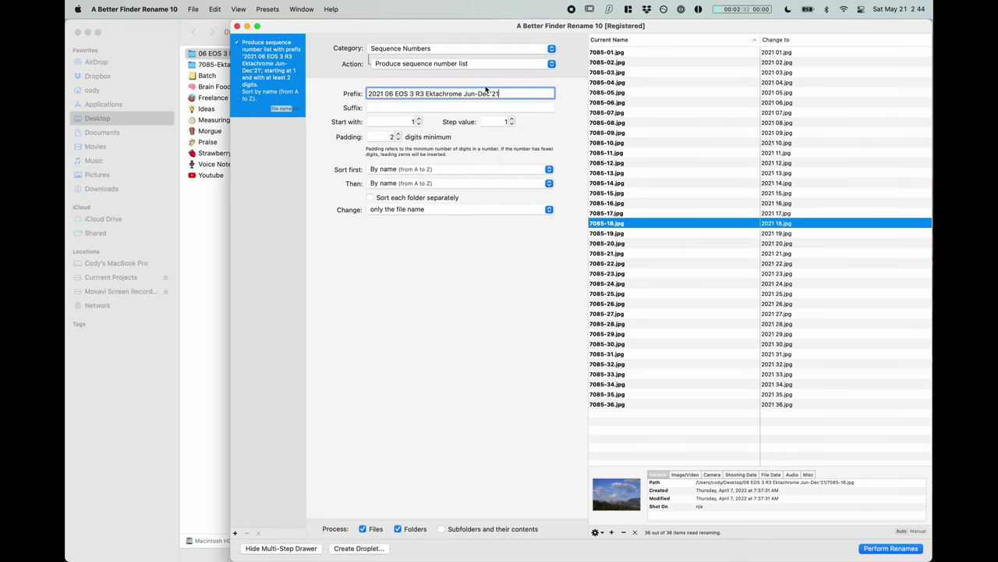
key(BackSpace)
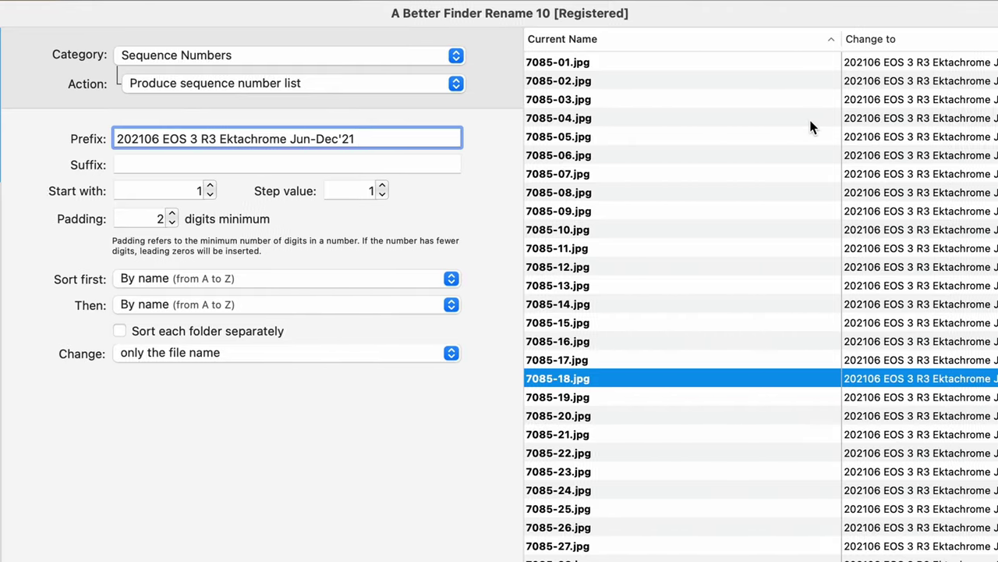
key(BackSpace)
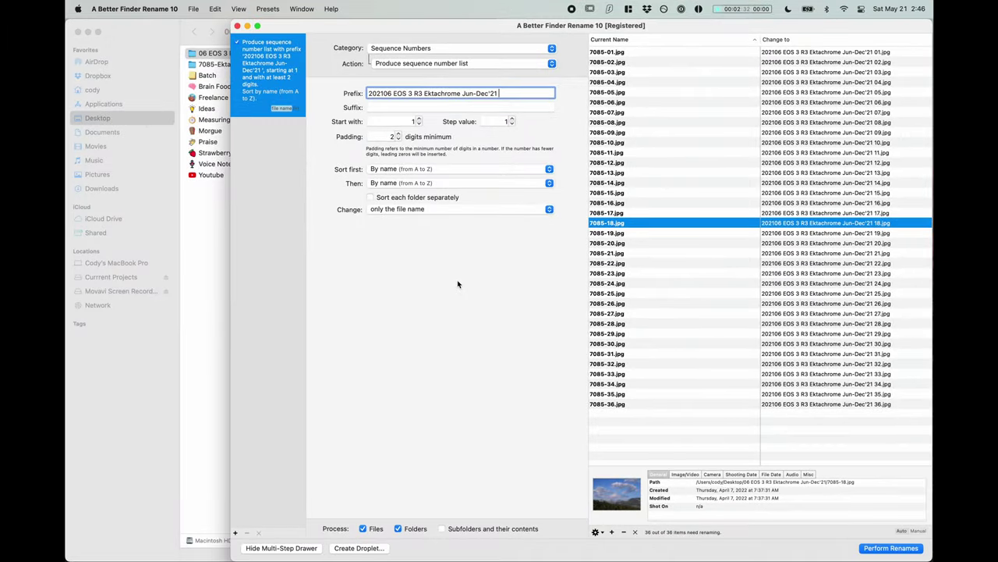
Perform the batch rename on all loaded scans and close the completion notice
key(Return)
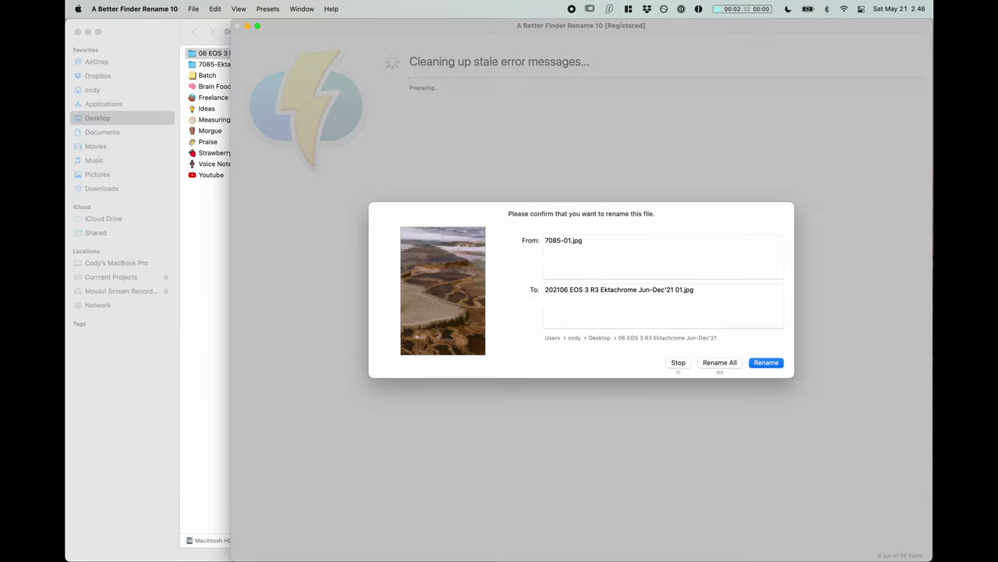
click(719, 362)
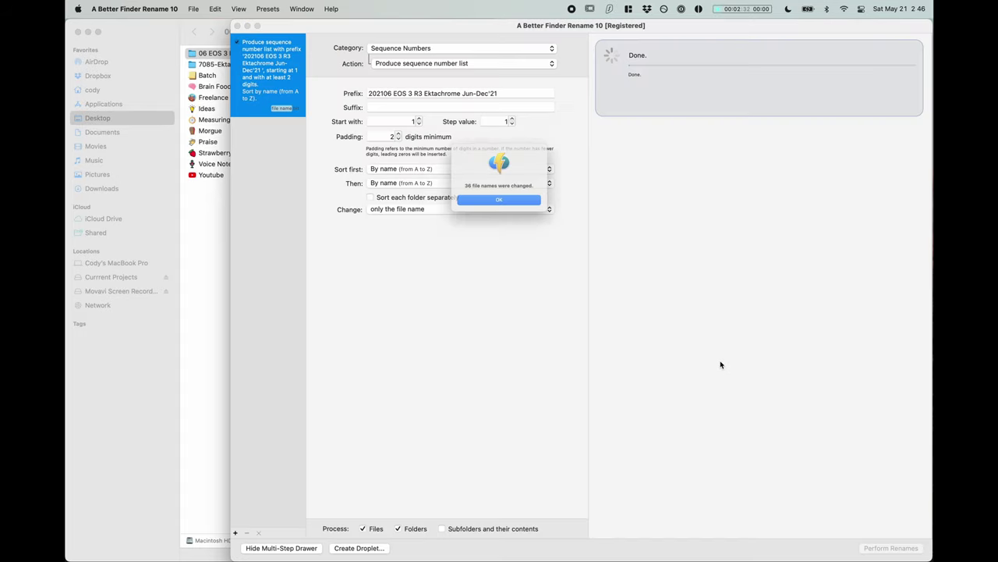
click(499, 207)
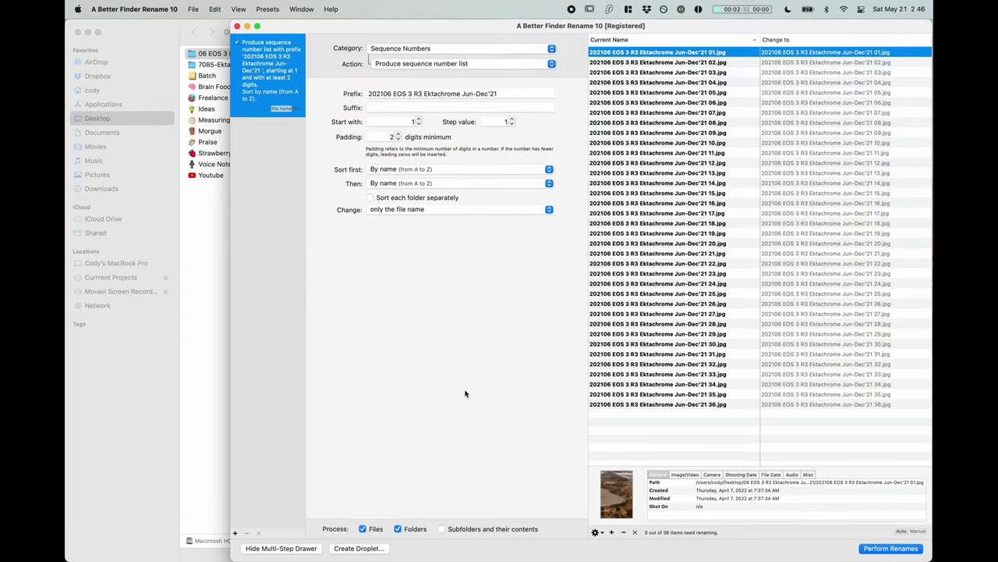
Quit the renaming app and check the renamed scans in the 06 EOS 3 R3 Ektachrome Jun-Dec'21 folder
key(super+q)
click(327, 57)
key(alt+Down)
key(alt+Up)
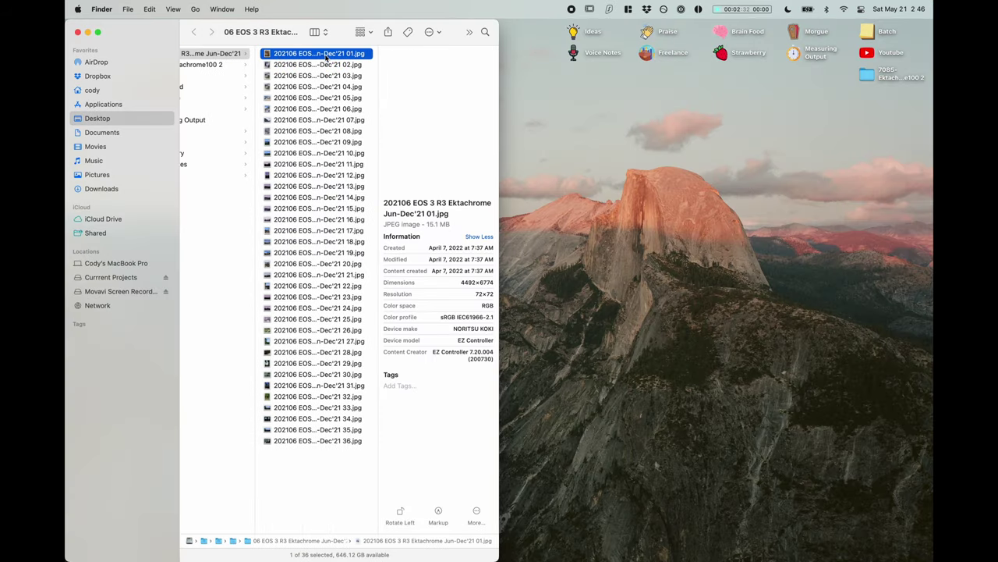
key(Left)
key(Right)
Open Dropbox's Photography 2021 Analog folder in a second file window and move the 06 EOS 3 R3 Ektachrome Jun-Dec'21 folder into it
key(super+n)
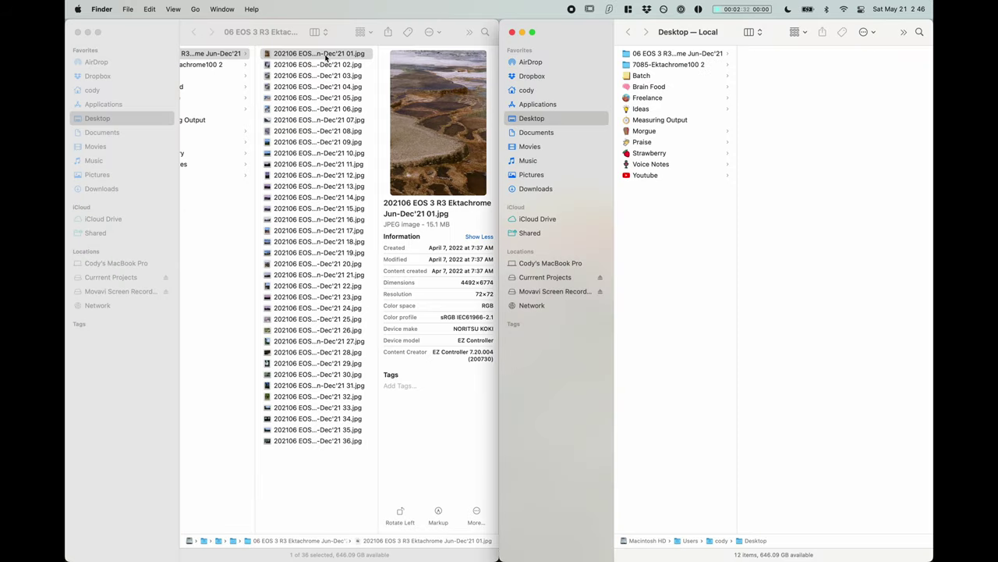
click(542, 75)
click(673, 100)
key(Right)
key(Down)
key(Down)
key(Down)
key(Right)
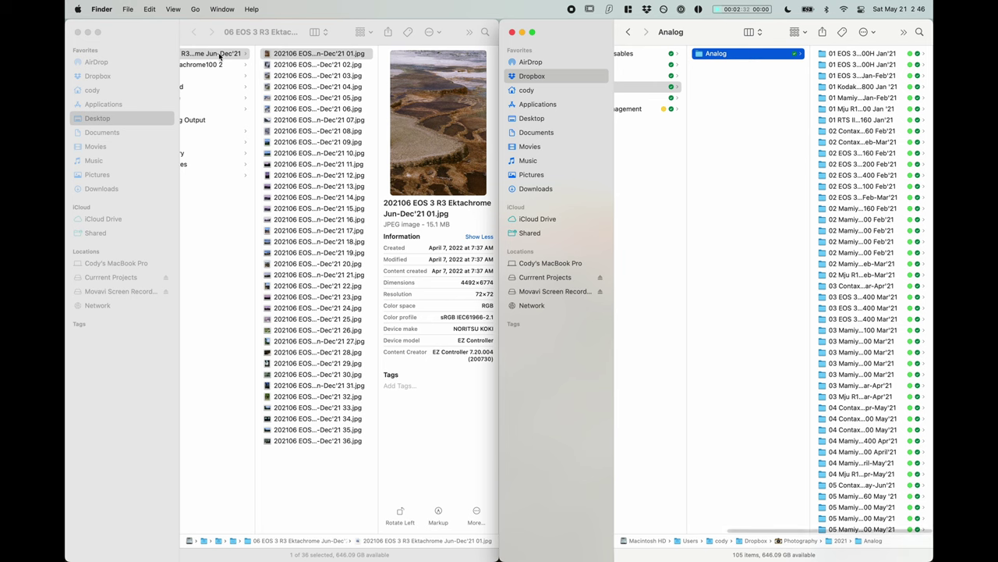
drag(219, 53, 814, 206)
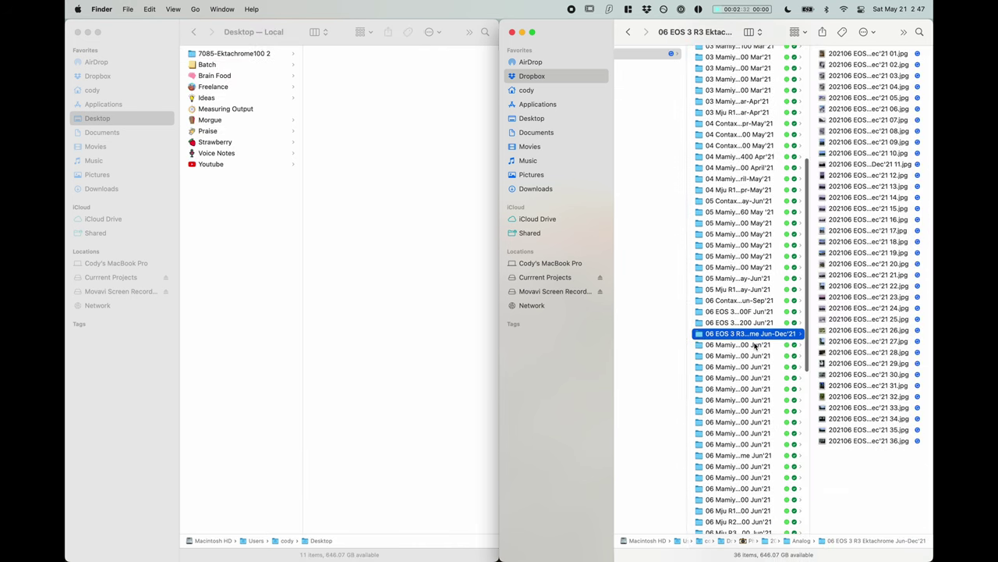
Compare the contents of the 06 EOS 3 R2 Colorplus 200 Jun'21 folder with the newly added R3 Ektachrome folder
click(755, 323)
click(748, 346)
click(785, 324)
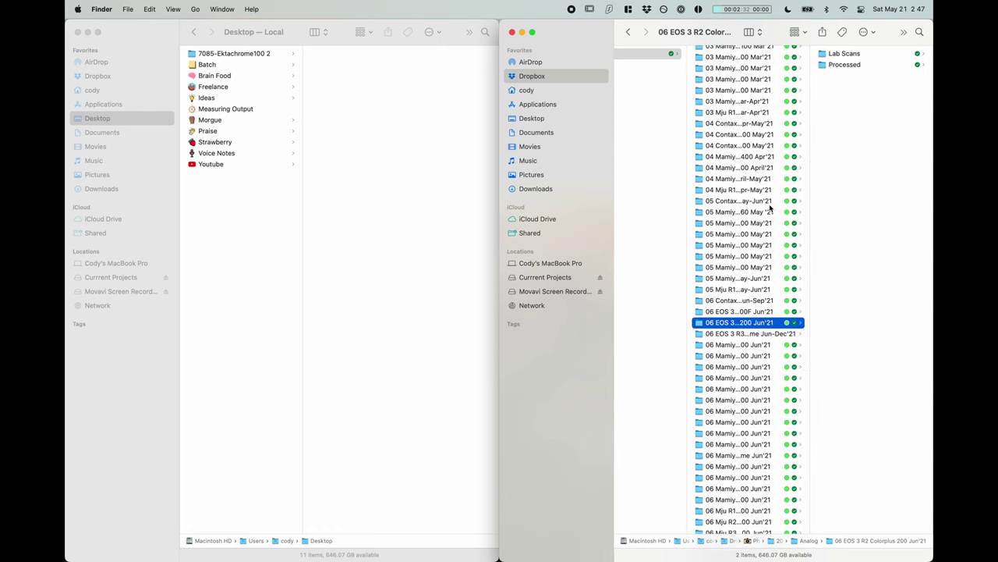
click(741, 334)
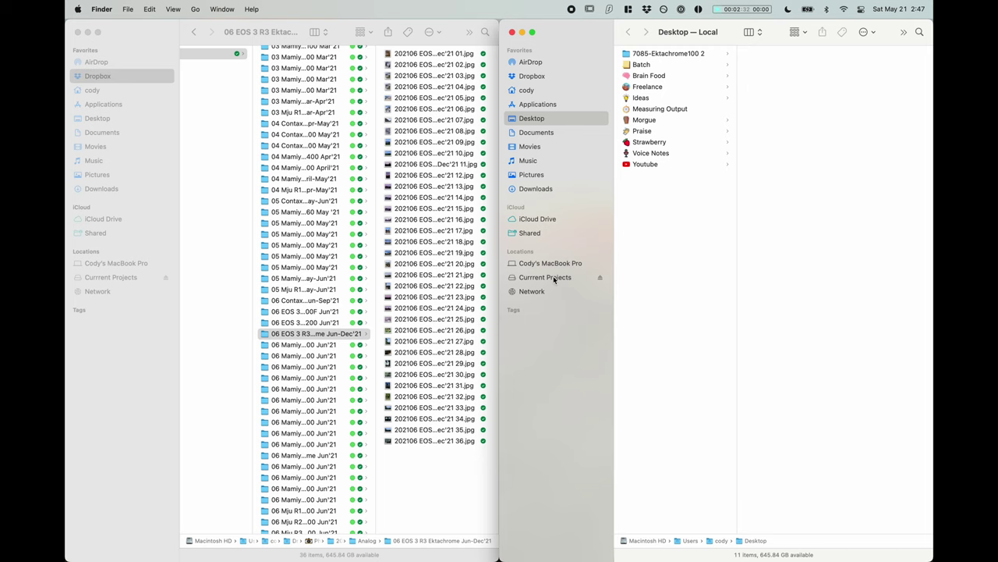
On the Currrent Projects drive, open the Archive folder inside Photo, 2021, Analog
click(553, 278)
key(Down)
key(Down)
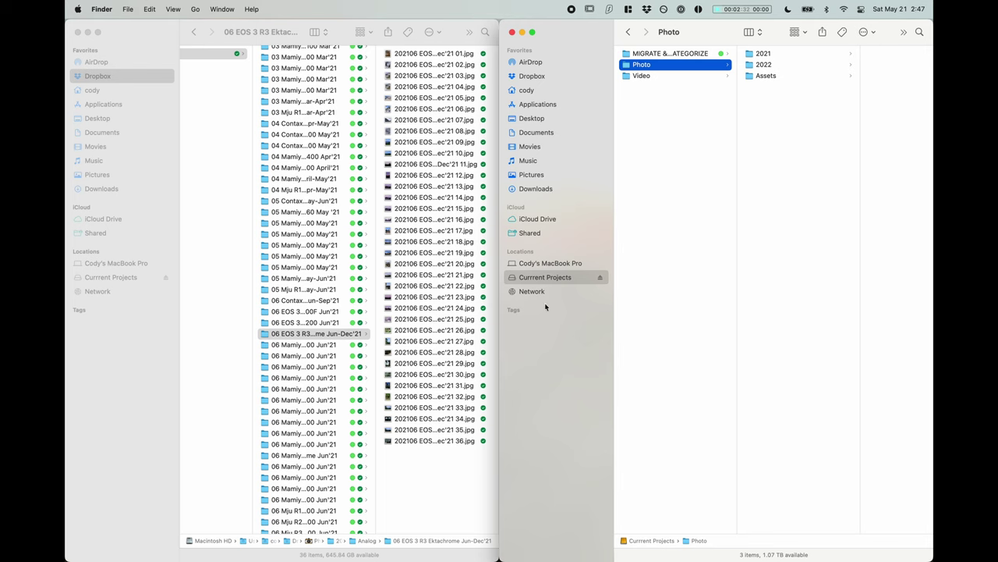
key(Right)
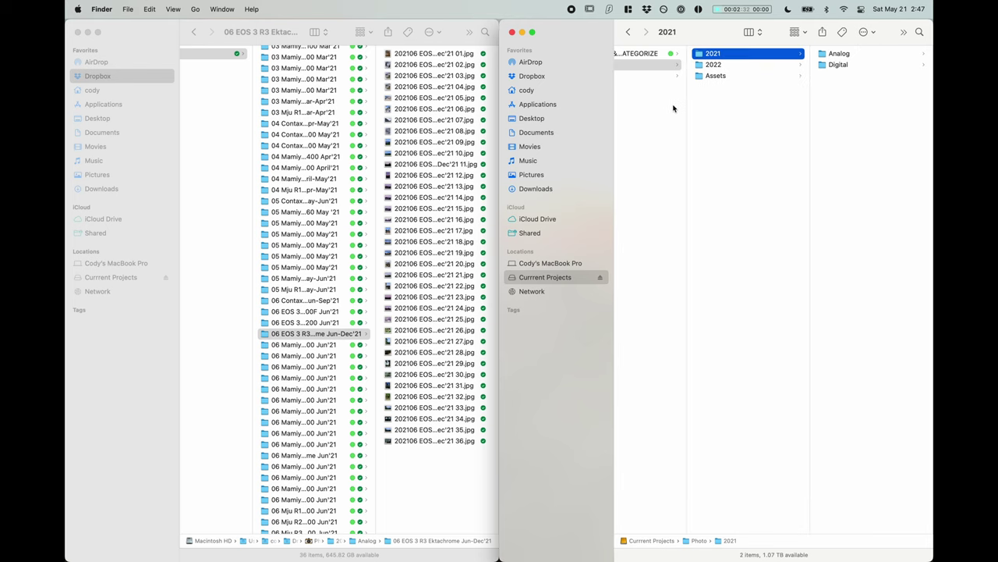
key(Down)
key(Right)
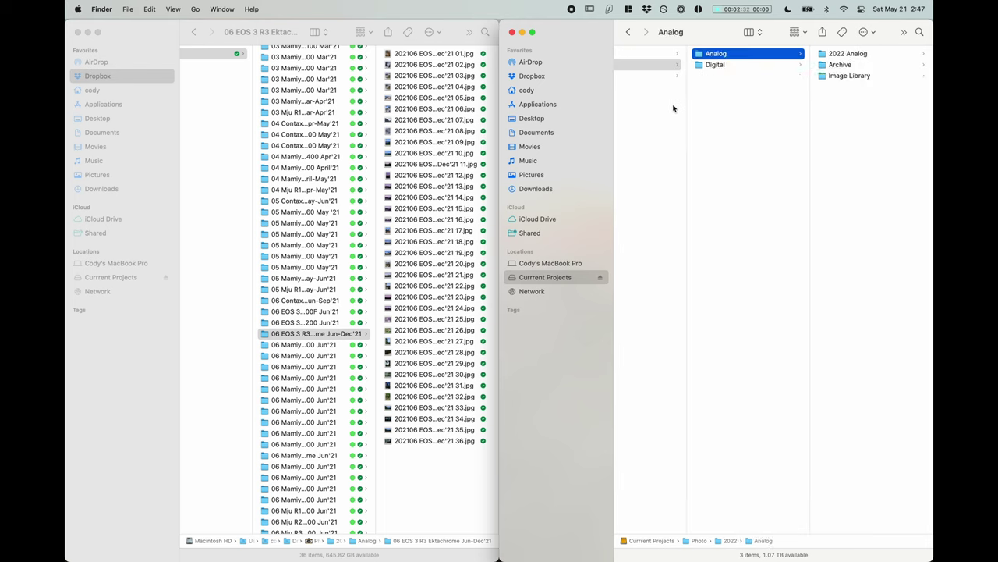
key(Left)
key(Up)
key(Right)
key(Right)
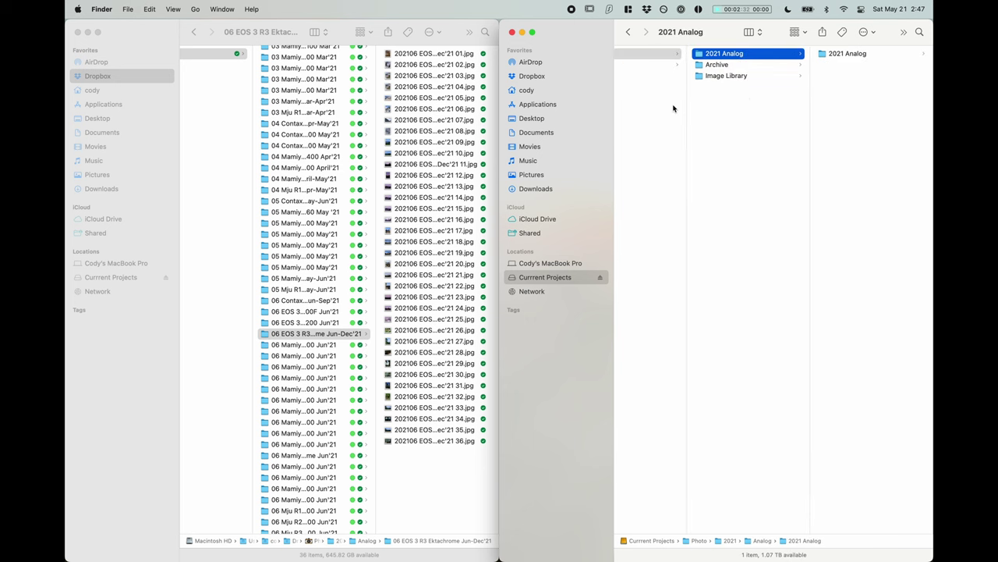
key(Down)
key(Right)
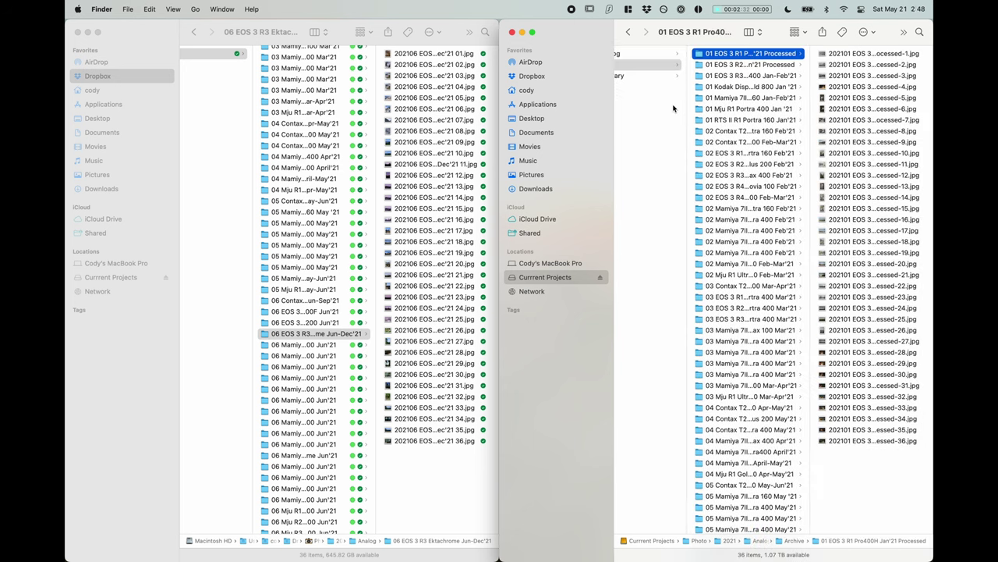
Copy the 06 EOS 3 R3 Ektachrome Jun-Dec'21 folder into the drive's Archive and check its place among the June rolls
scroll(729, 322, down, 10)
scroll(729, 322, up, 10)
scroll(730, 323, down, 10)
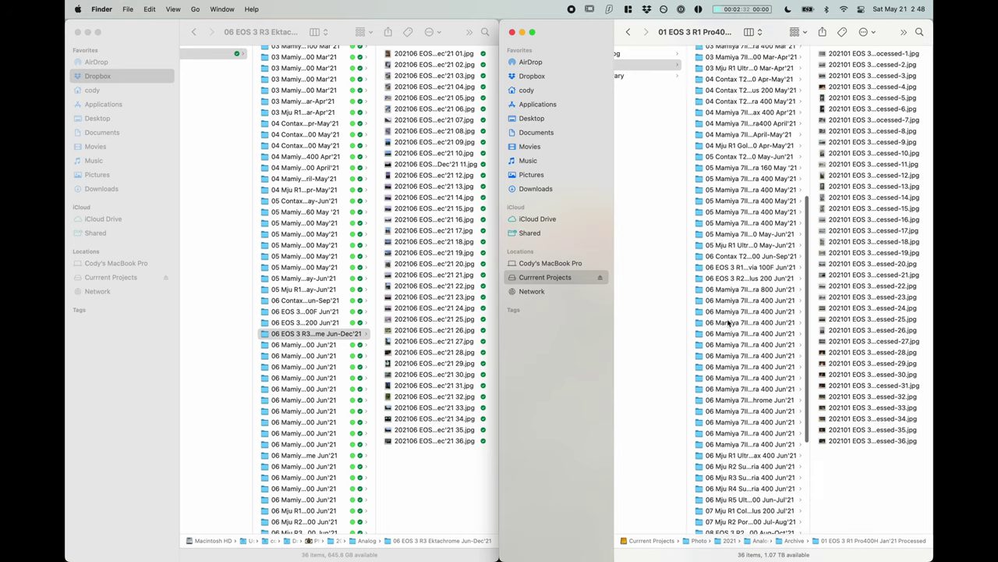
scroll(729, 322, up, 10)
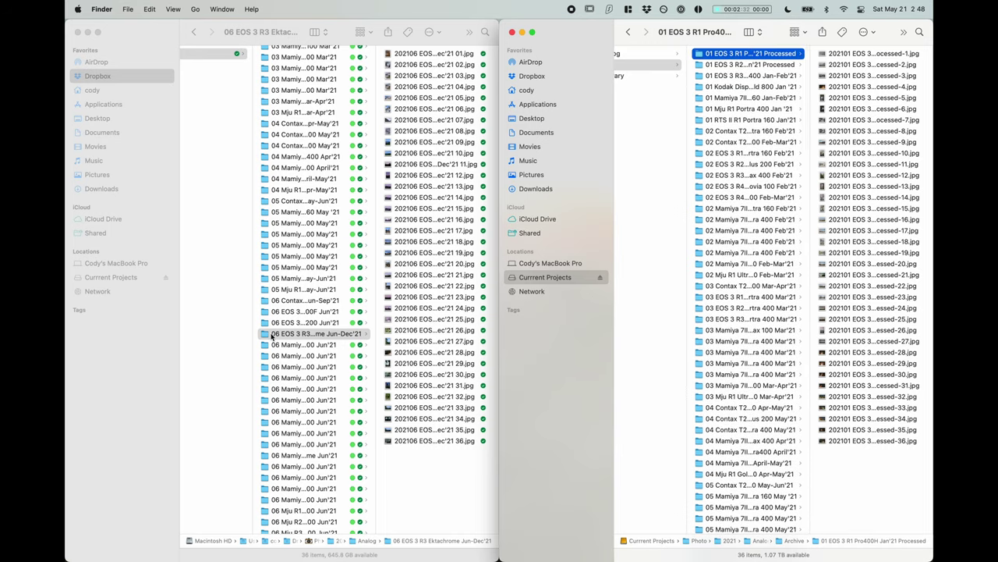
drag(271, 336, 692, 327)
scroll(718, 465, down, 10)
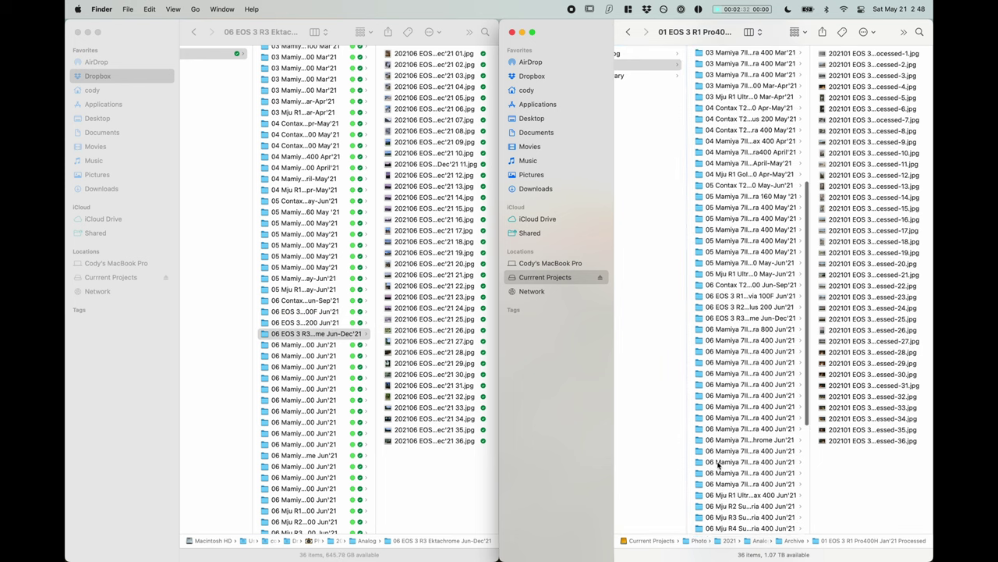
Open the drive's 06 EOS 3 R3 Ektachrome Jun-Dec'21 folder, select its first scan, and close the Dropbox file window
click(727, 286)
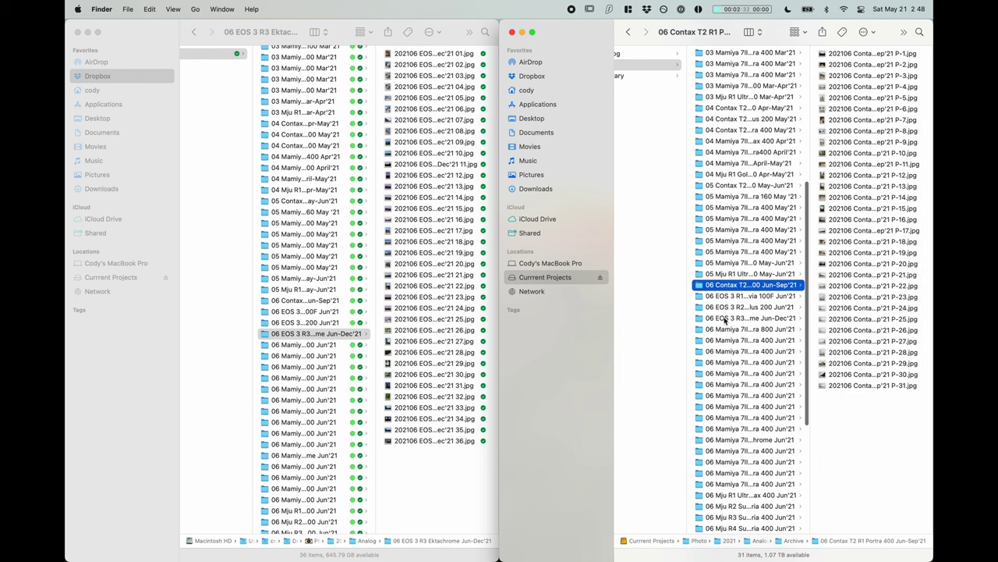
click(727, 318)
key(Right)
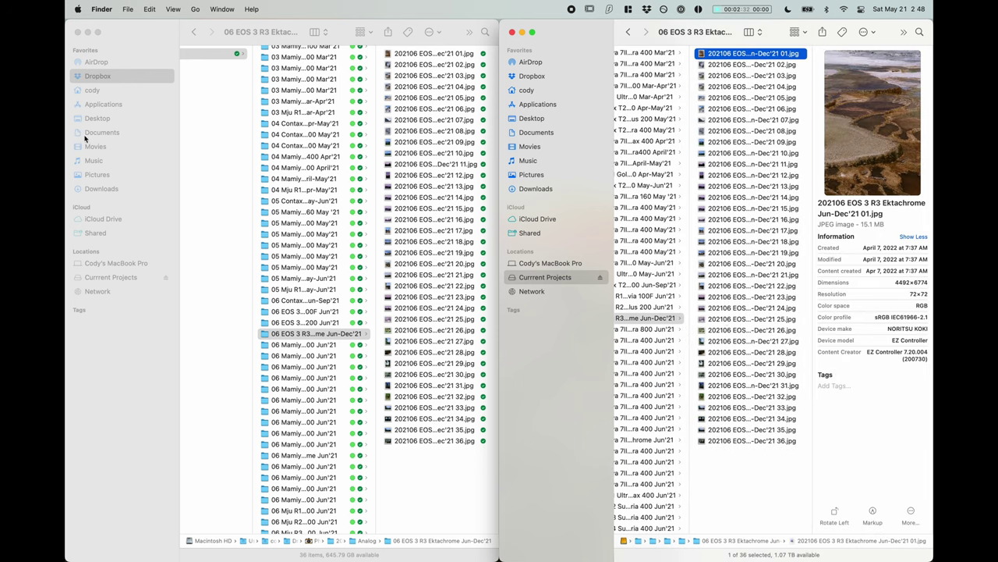
click(77, 32)
Switch to Lightroom Classic, take it out of full screen behind the file window, and load all the roll's scans into its import dialog
key(ctrl+Up)
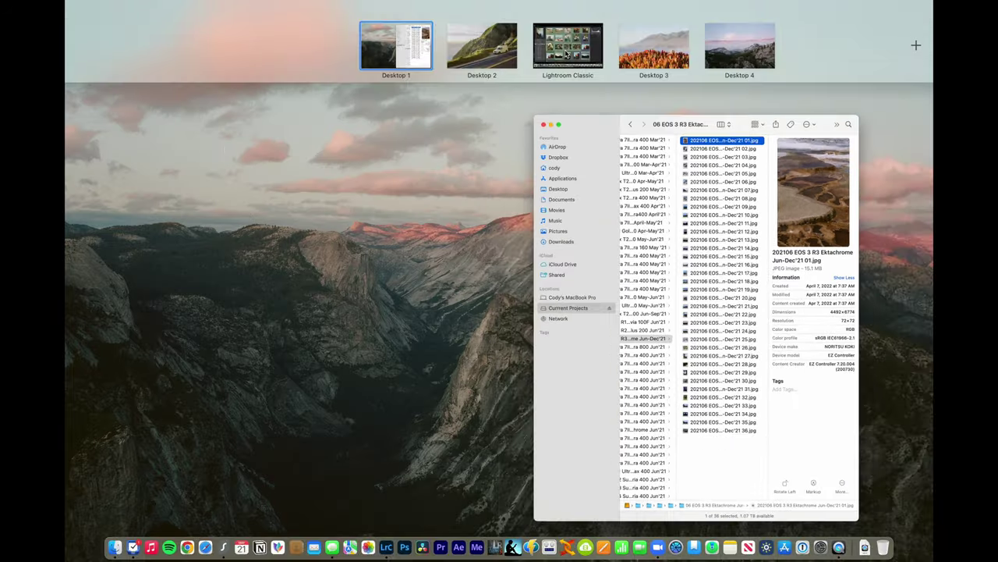
click(549, 53)
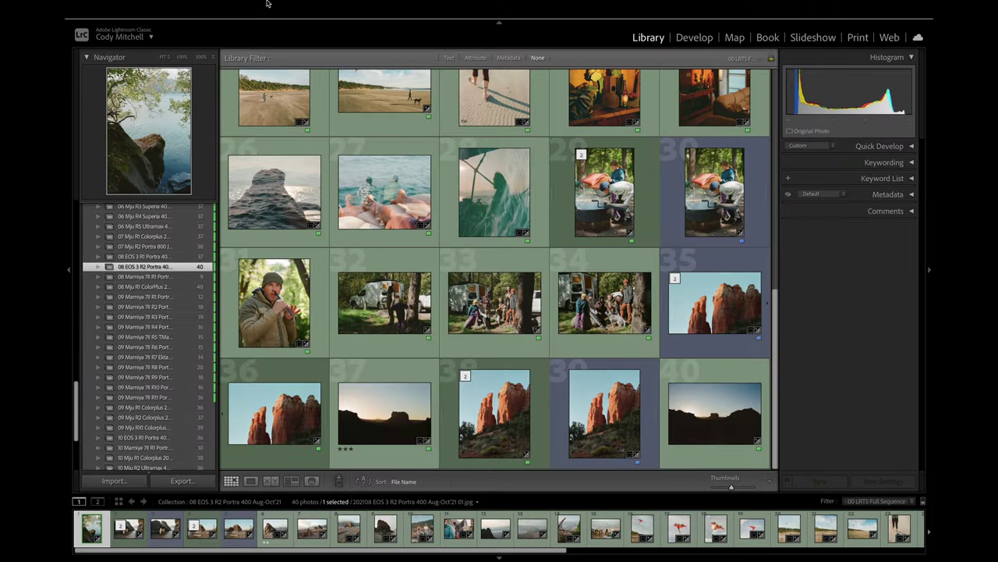
key(shift+f)
key(ctrl+Up)
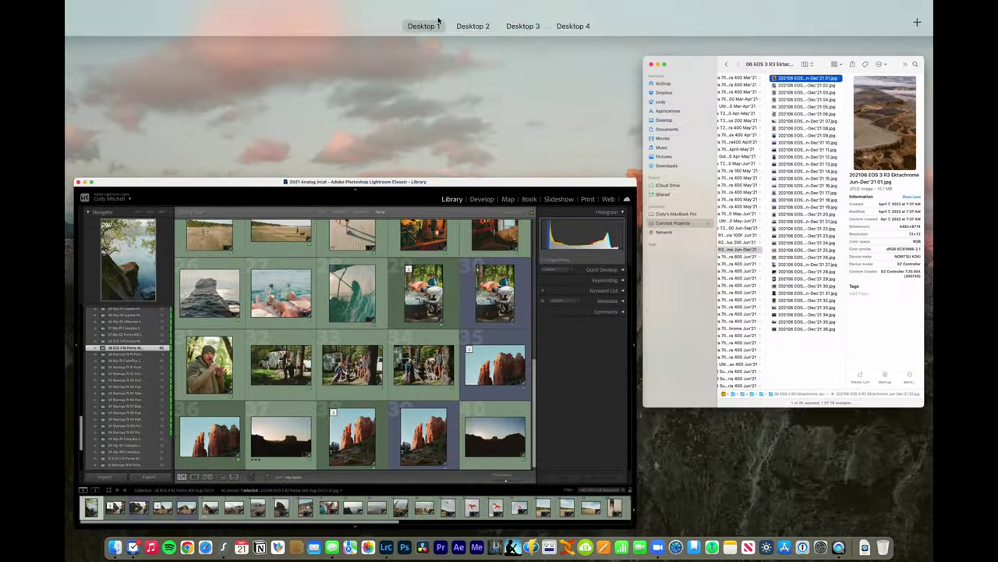
click(710, 245)
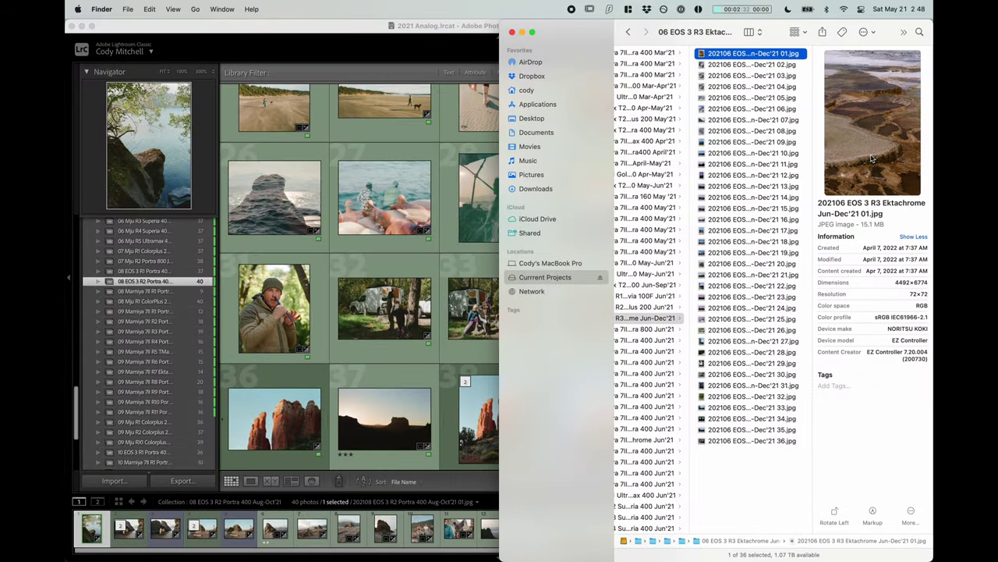
key(super+a)
drag(739, 180, 324, 268)
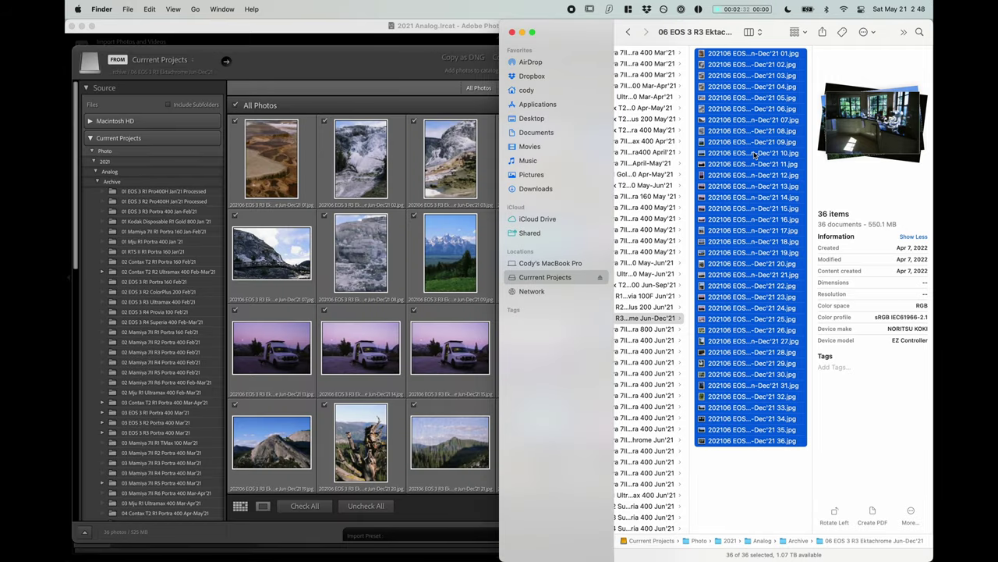
Copy the name of the 06 EOS 3 R3 Ektachrome Jun-Dec'21 folder without renaming it
key(Up)
key(alt+Up)
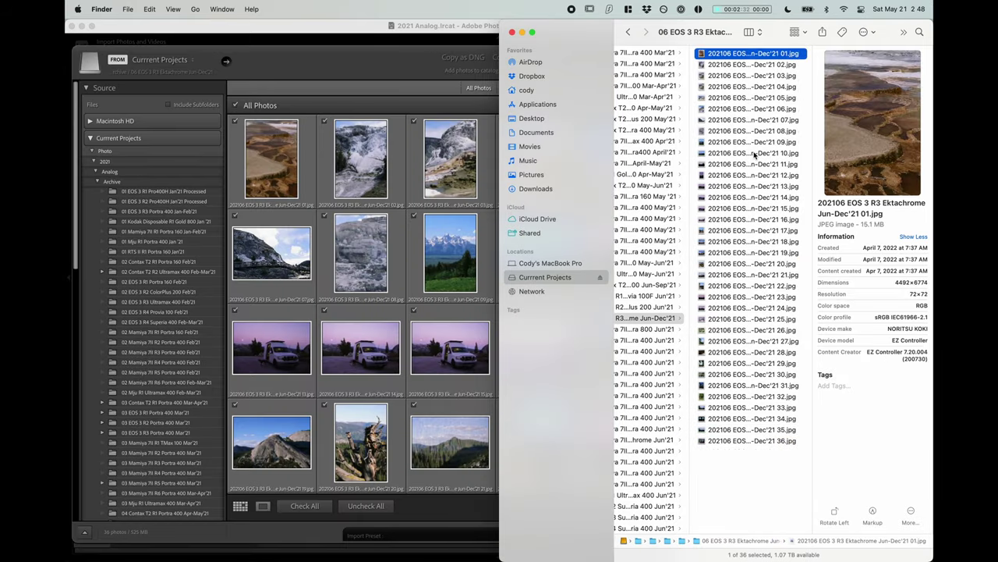
key(Return)
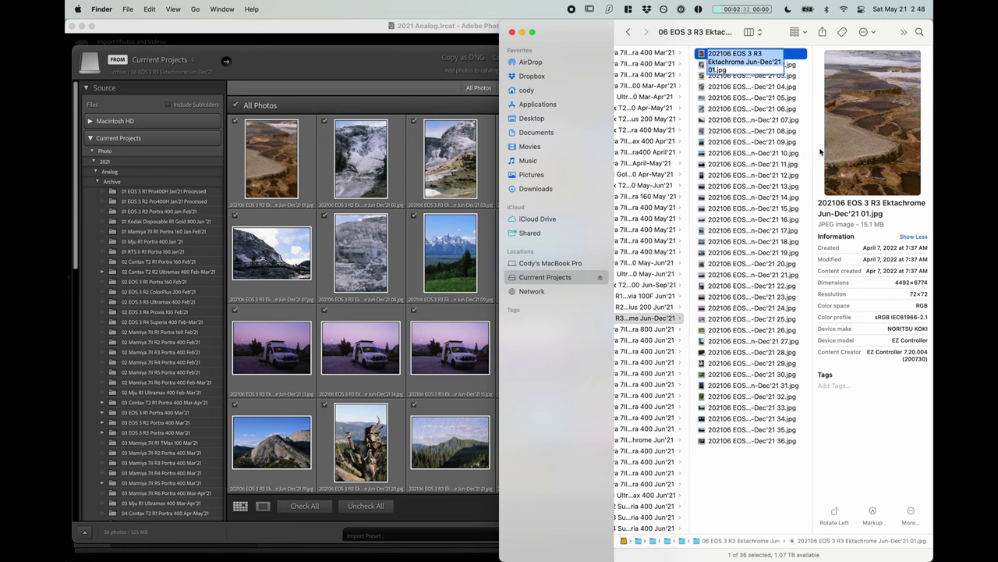
key(Escape)
key(Left)
key(Return)
key(super+c)
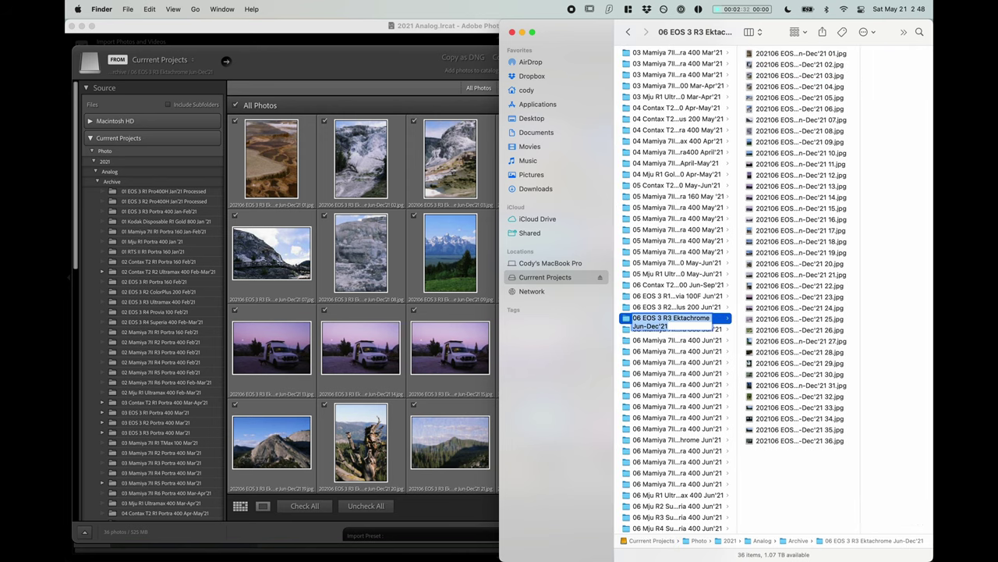
key(Escape)
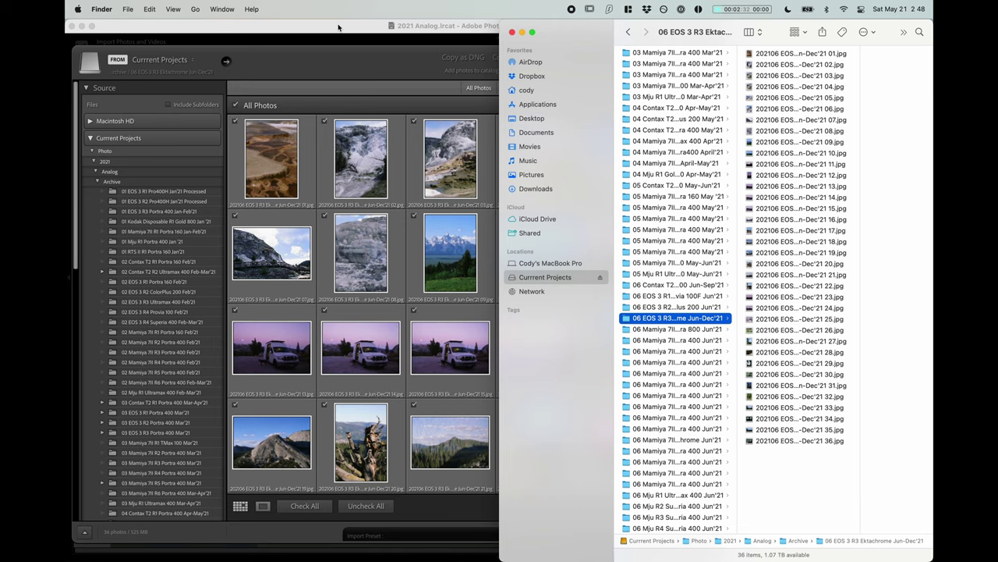
In Lightroom's import dialog, enable Add to Collection and create a collection named 06 EOS 3 R3 Ektachrome Jun-Dec'21
click(337, 27)
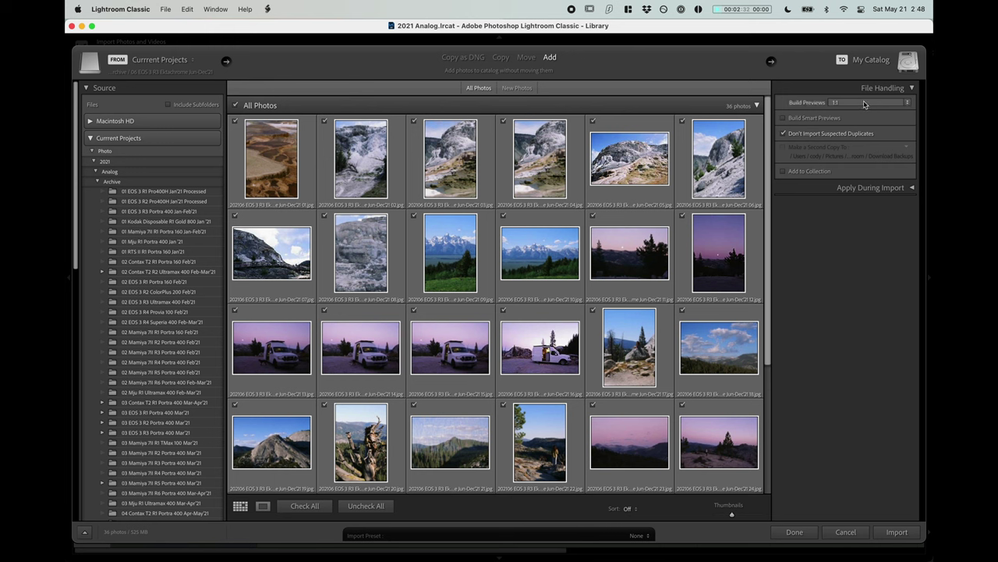
click(784, 171)
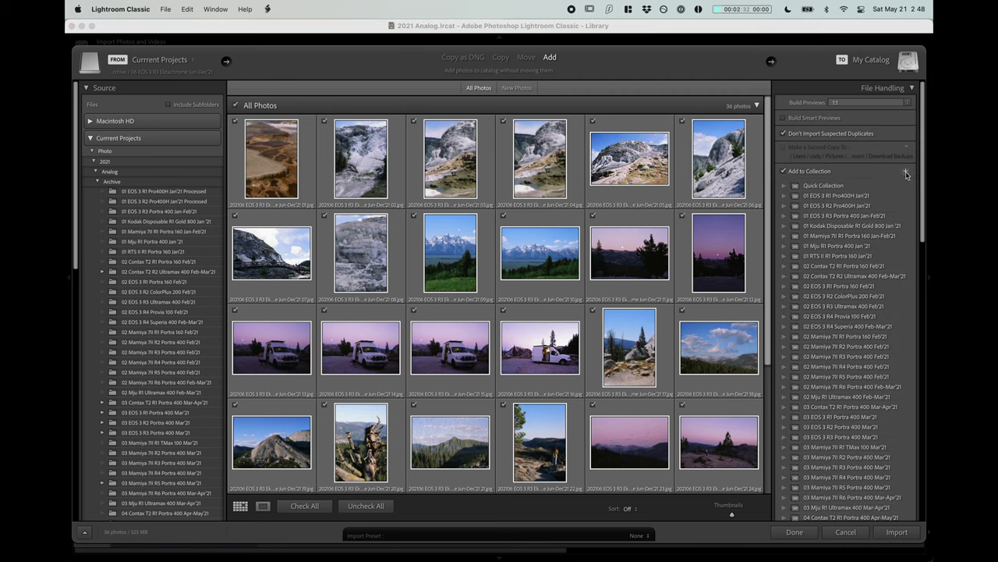
click(906, 171)
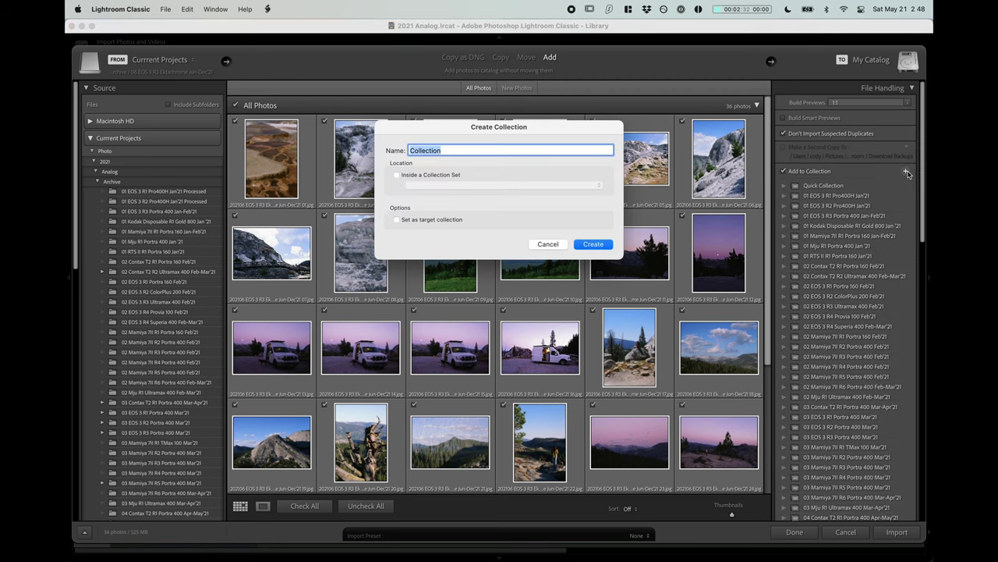
key(super+v)
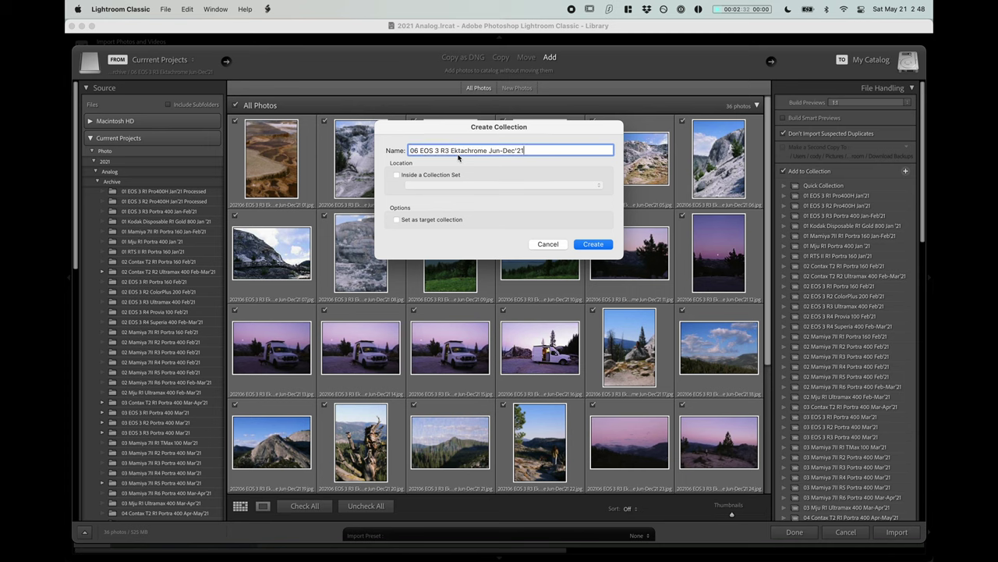
click(593, 244)
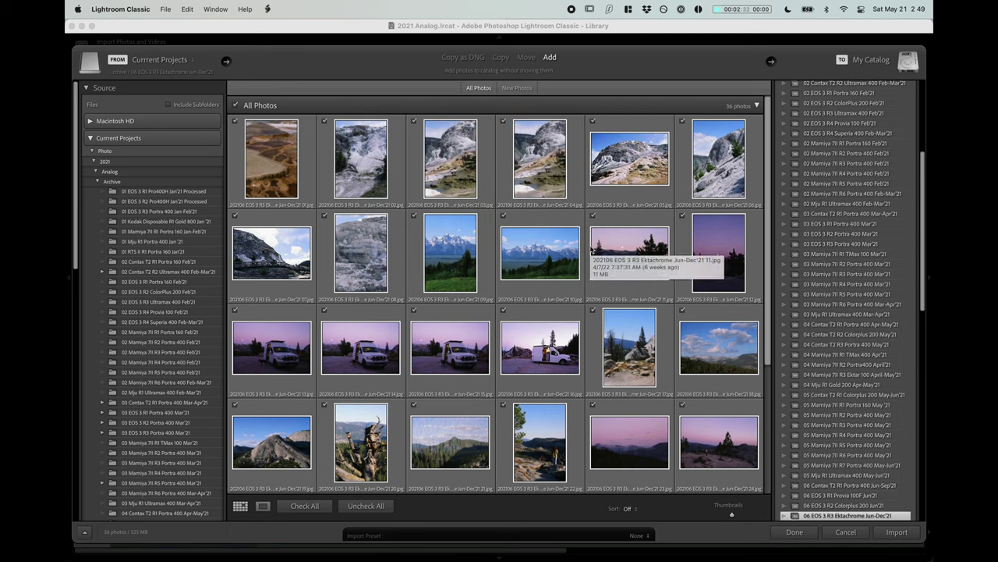
Check the remaining scan thumbnails and import all the checked photos into the catalog
scroll(848, 332, down, 5)
scroll(640, 413, down, 5)
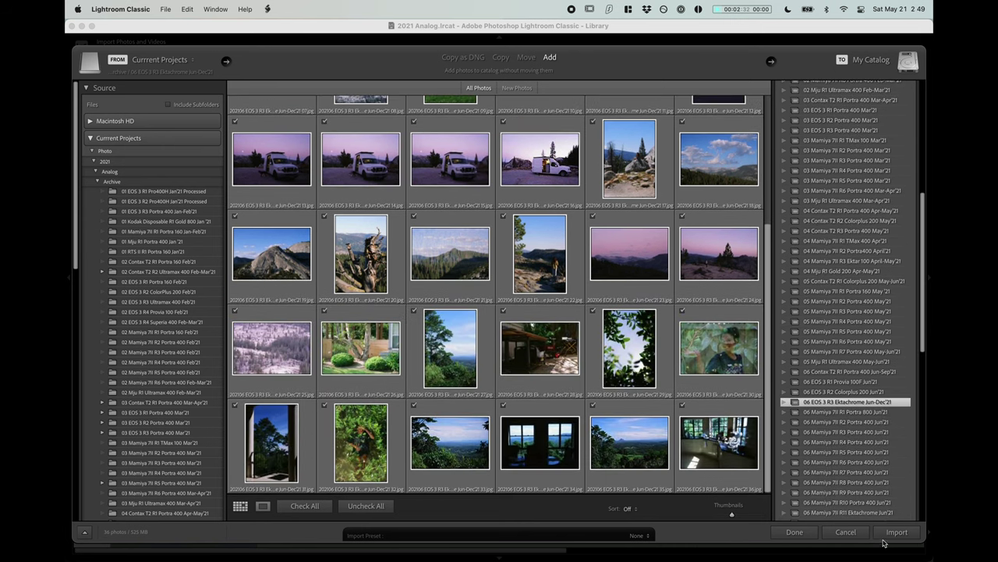
click(893, 533)
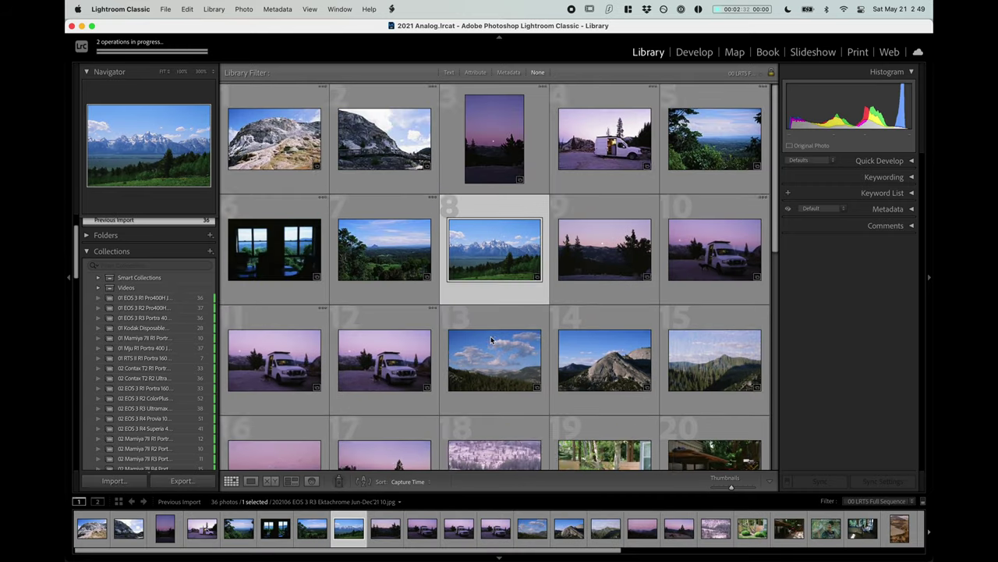
Examine the order of the imported scans in the grid and look at the available sort options
scroll(492, 340, down, 10)
scroll(493, 339, up, 10)
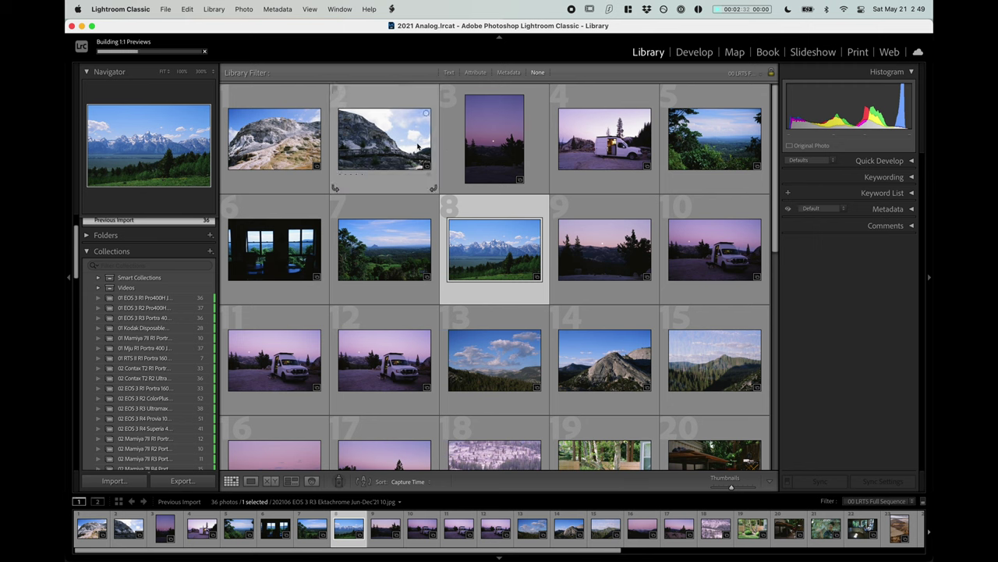
click(683, 183)
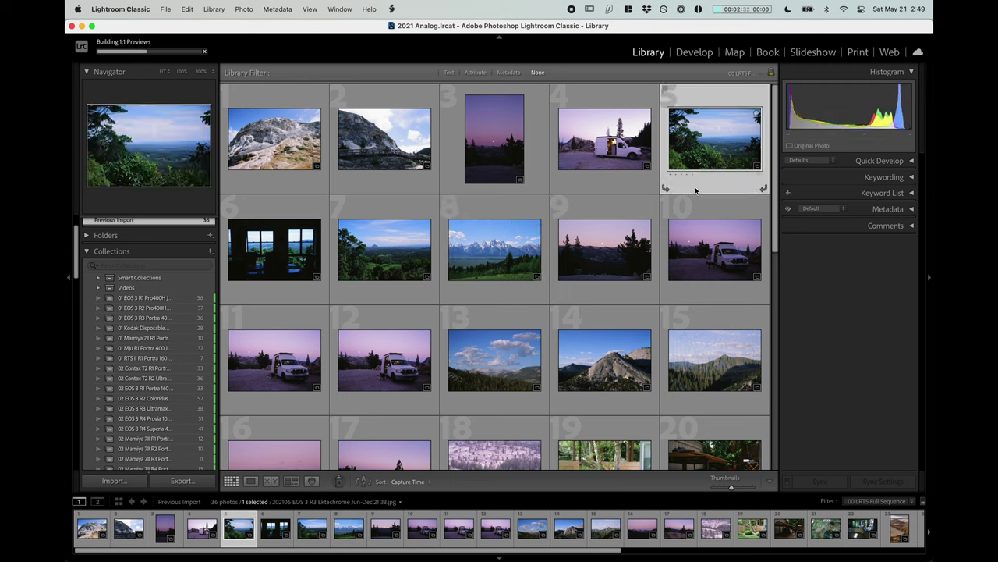
click(540, 264)
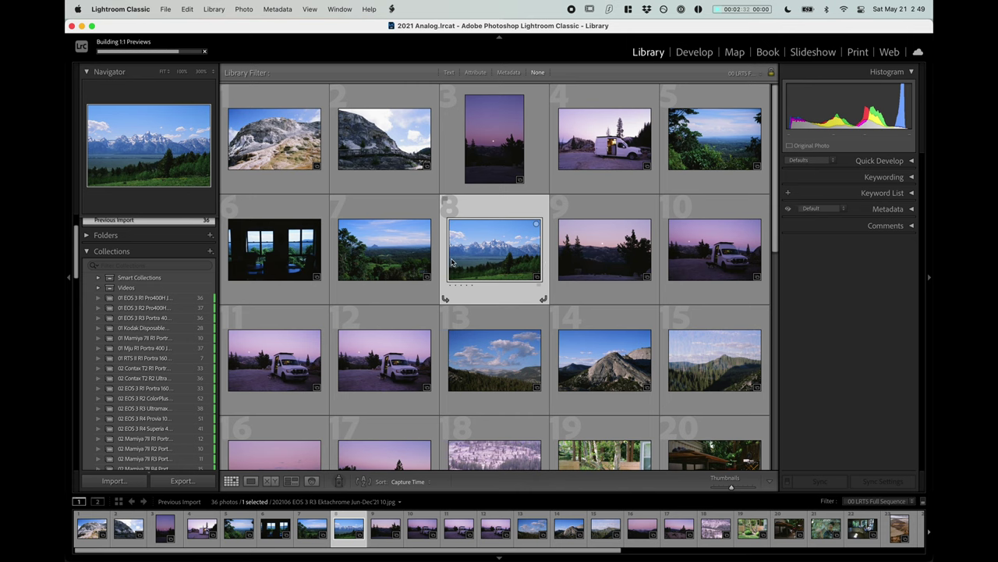
scroll(451, 262, down, 10)
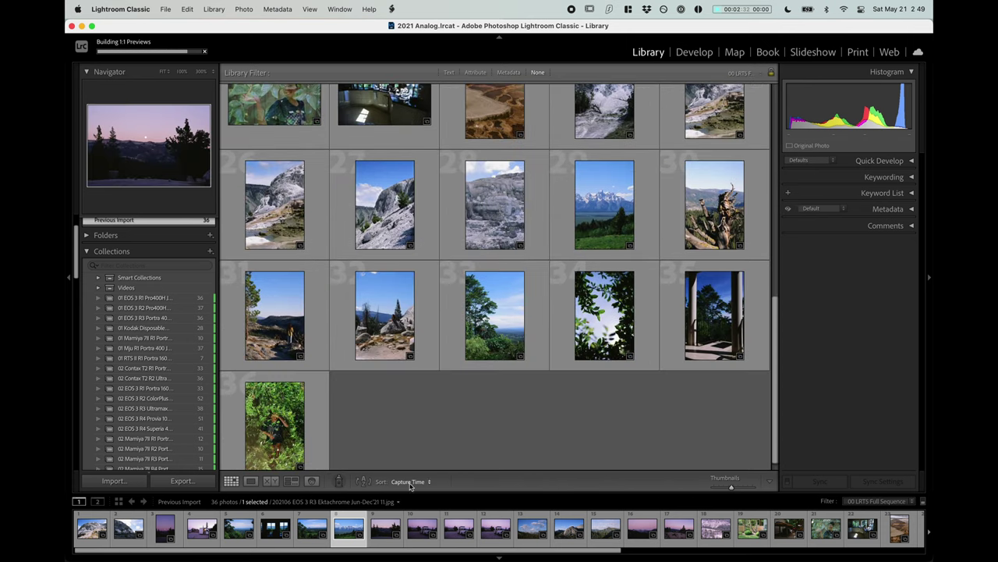
click(409, 482)
click(416, 482)
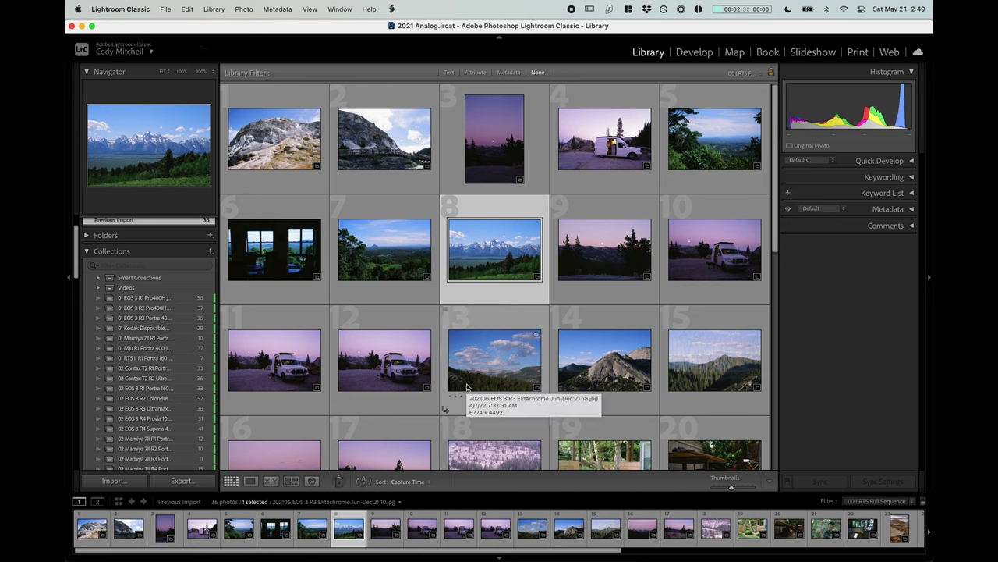
View the first eight photos one by one in the enlarged single-photo view, then return to the grid
double_click(308, 144)
key(Right)
key(Right)
key(Right)
key(Right)
key(Right)
key(Right)
key(Right)
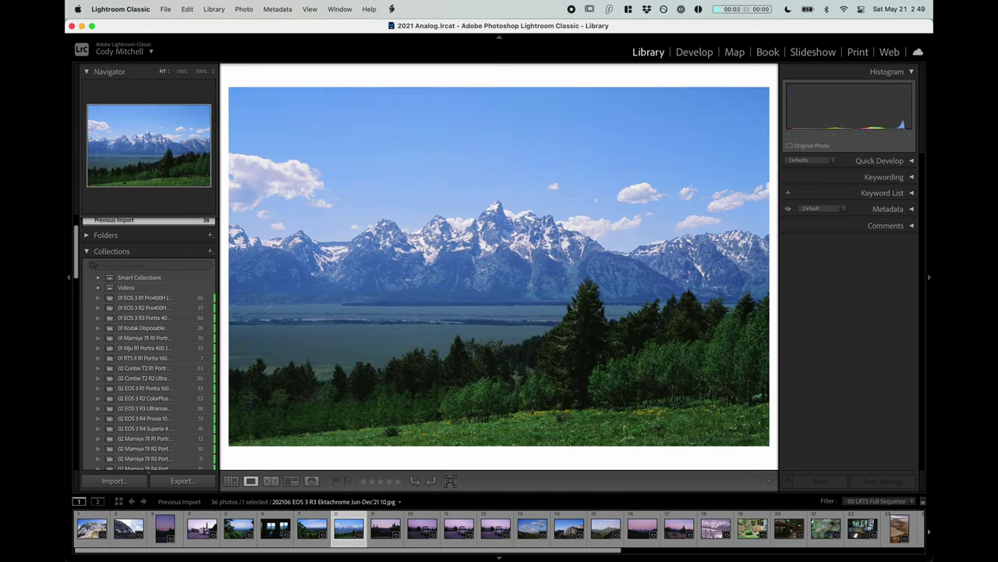
key(g)
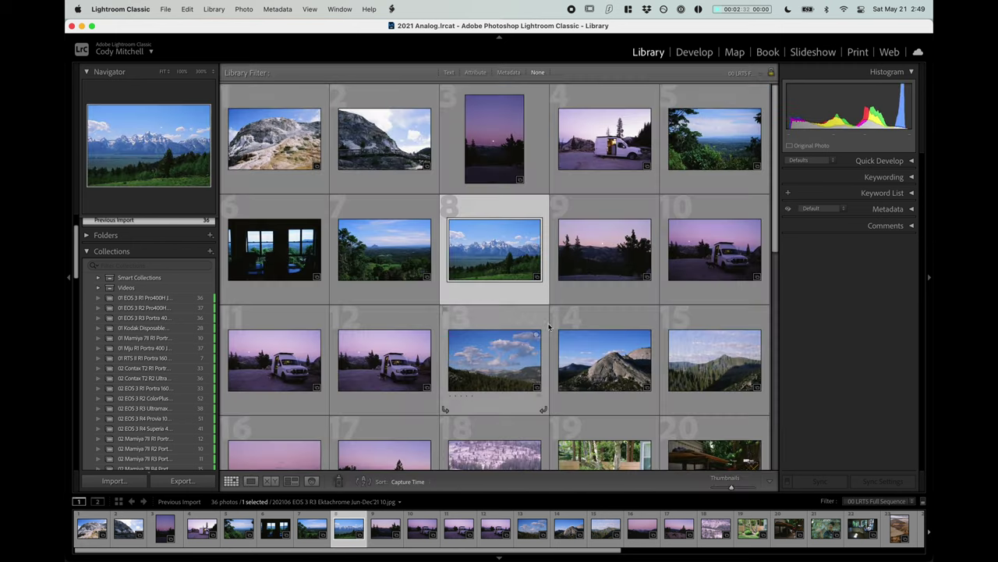
Sort the imported photos by File Name and check the sequence from the first frame through the last
click(412, 482)
mouse_move(416, 550)
click(410, 518)
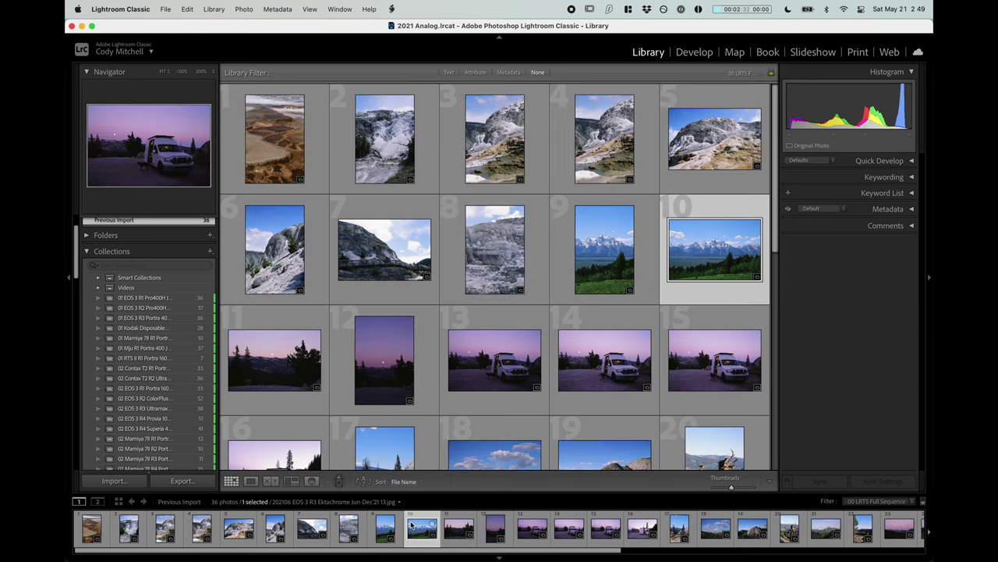
scroll(499, 238, down, 10)
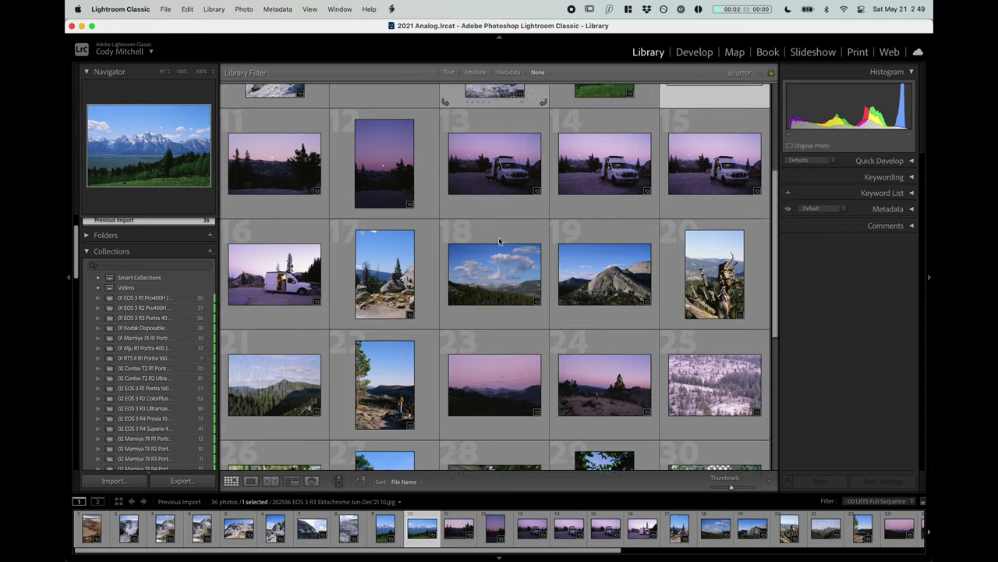
scroll(499, 237, up, 10)
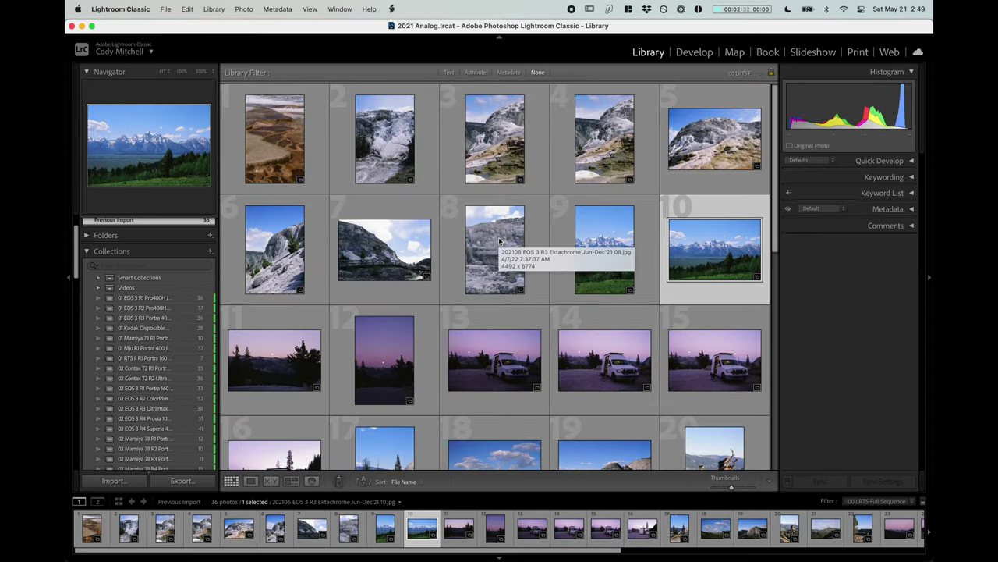
double_click(310, 164)
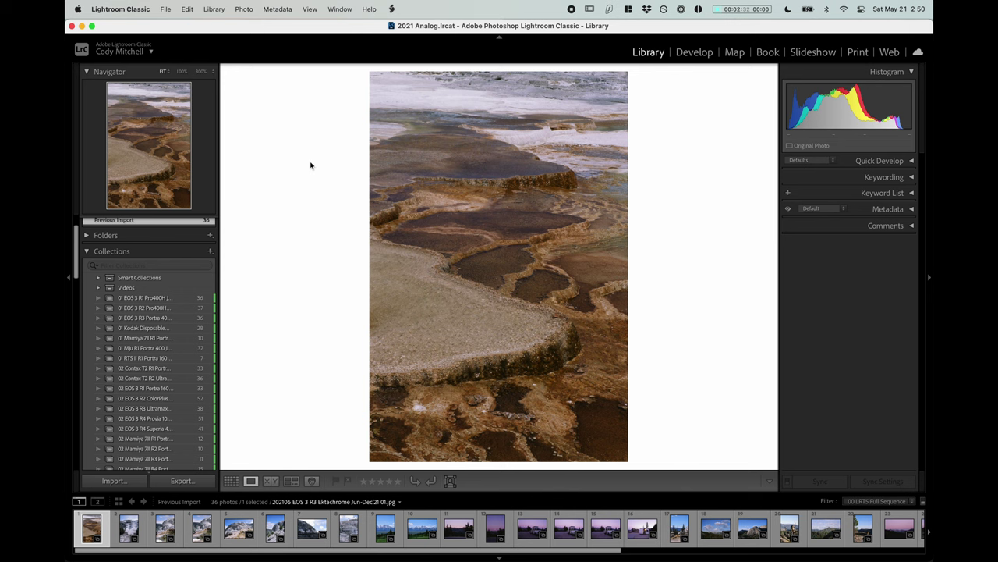
key(g)
scroll(311, 165, down, 10)
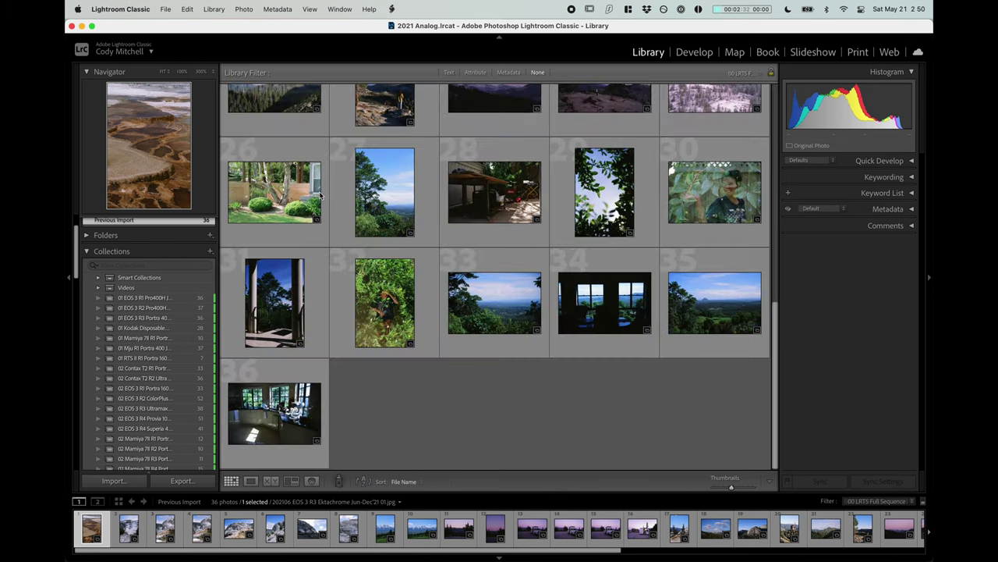
Return Lightroom to full screen and widen the collections list so the full collection names fit
key(shift+f)
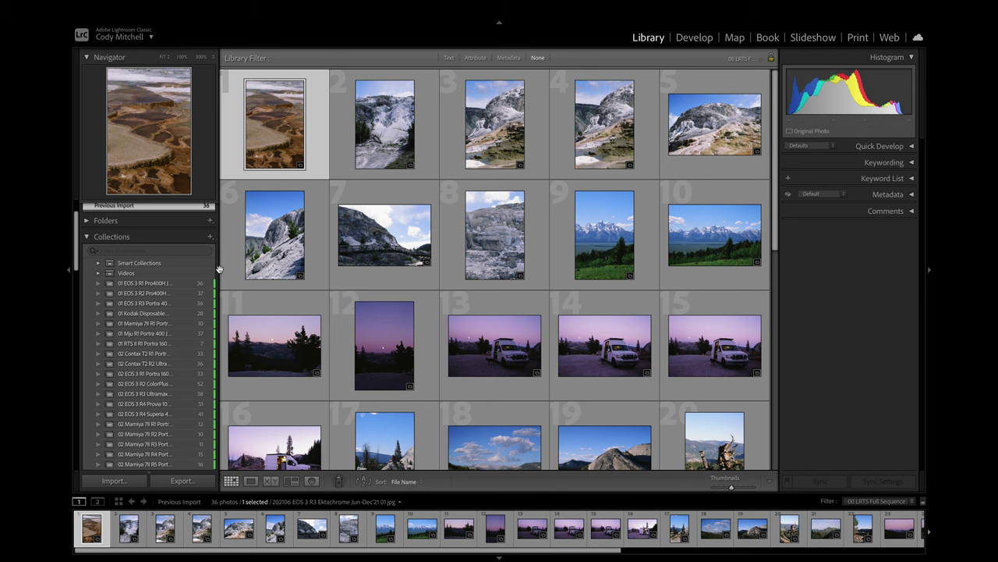
drag(219, 268, 264, 269)
View the 09 Mamiya 7II R11 and R10 Portra UK Sep'21 collections and the 09 Mju R1 Colorplus 200 Sep'21 collection
scroll(162, 417, down, 5)
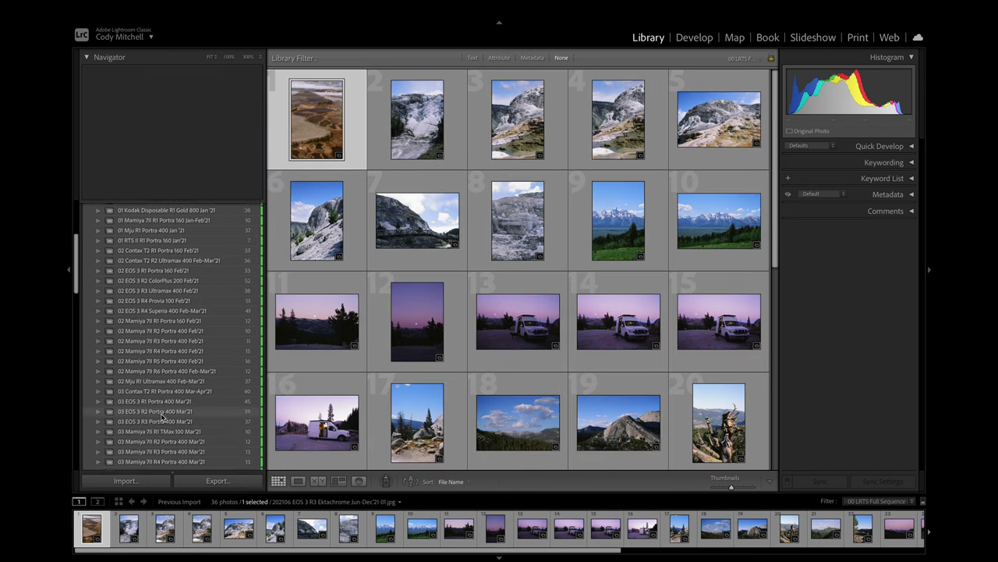
scroll(162, 418, down, 15)
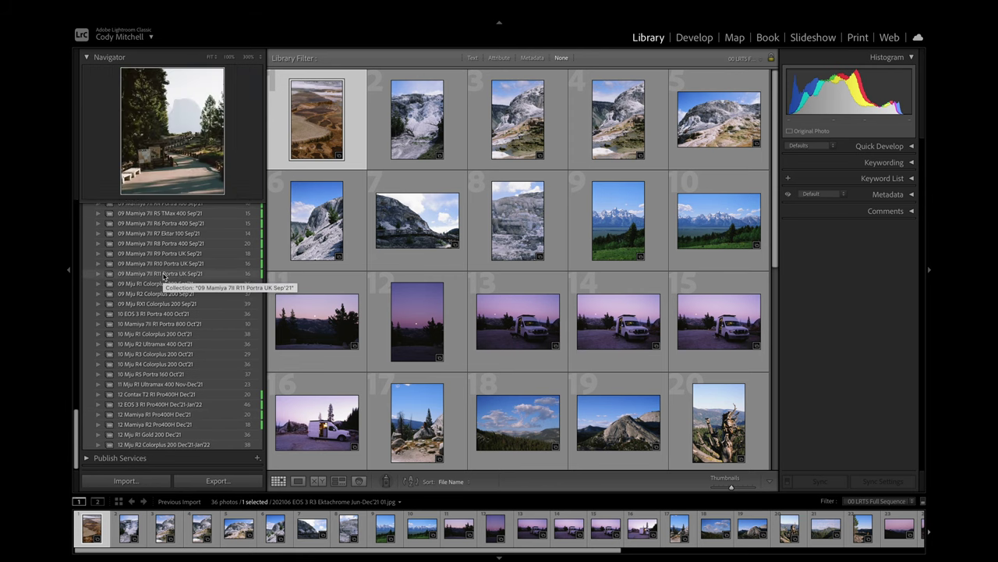
click(162, 275)
click(167, 264)
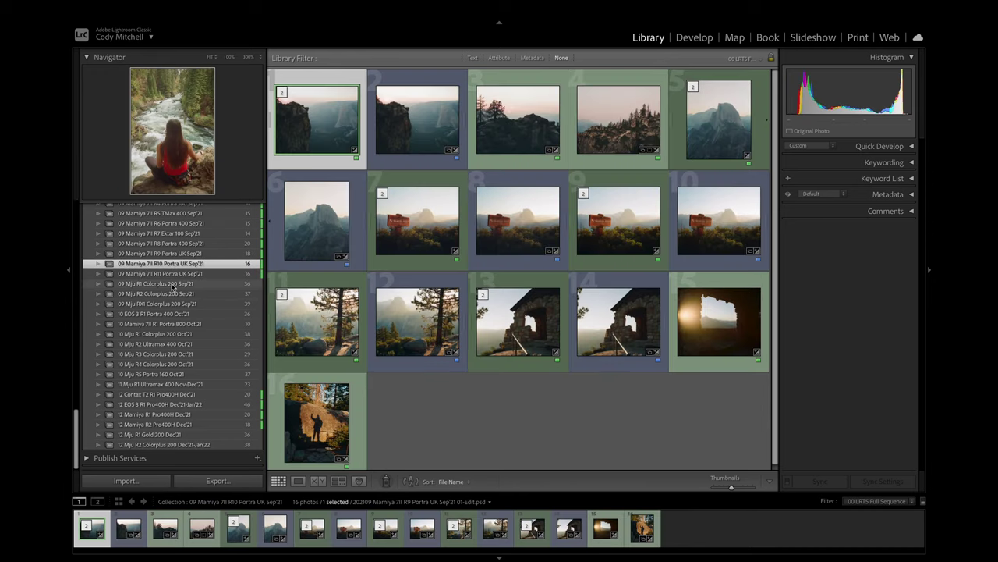
click(164, 284)
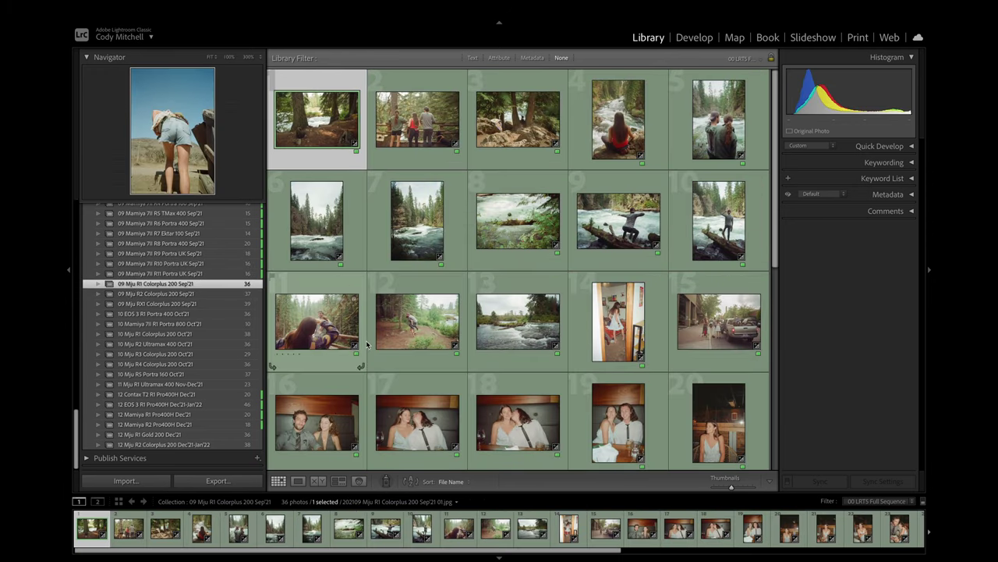
Check the remaining photos of the 09 Mju R1 Colorplus 200 Sep'21 collection and view the 09 Mju R2 Colorplus 200 Sep'21 collection
scroll(367, 344, down, 5)
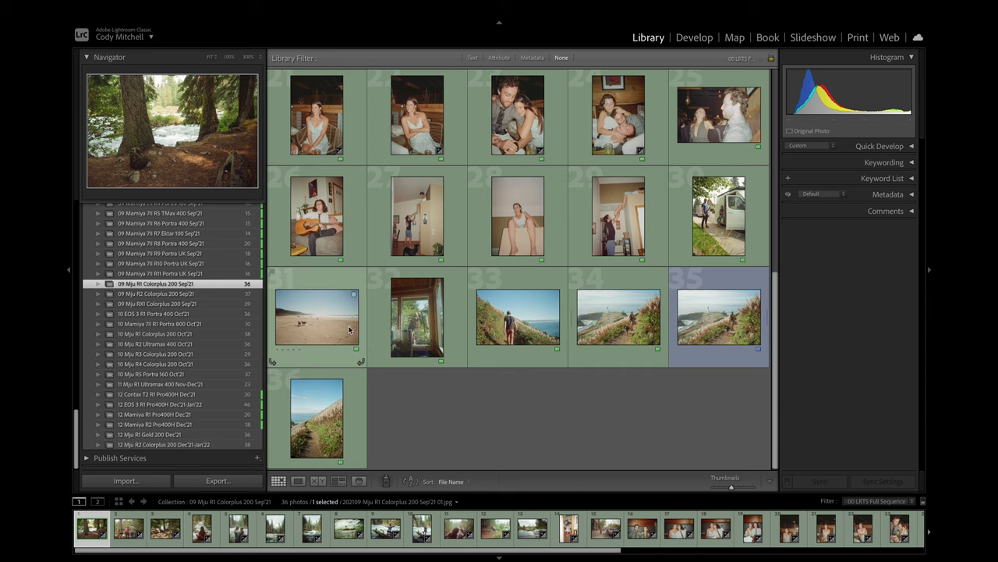
click(199, 294)
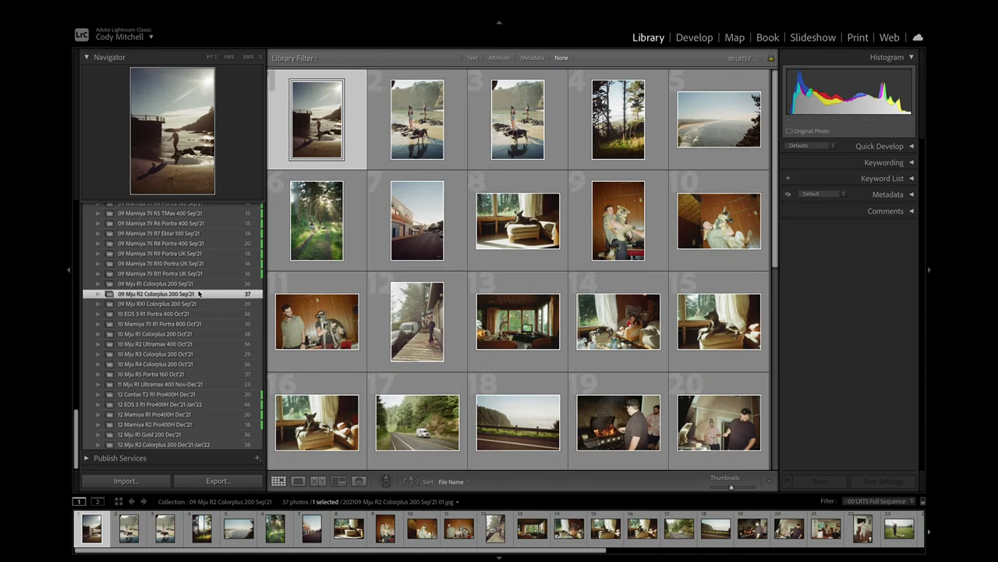
Open the first photo of the 06 EOS 3 R3 Ektachrome Jun-Dec'21 collection for developing and set Highlights to -24 and Whites to +38
scroll(229, 312, up, 10)
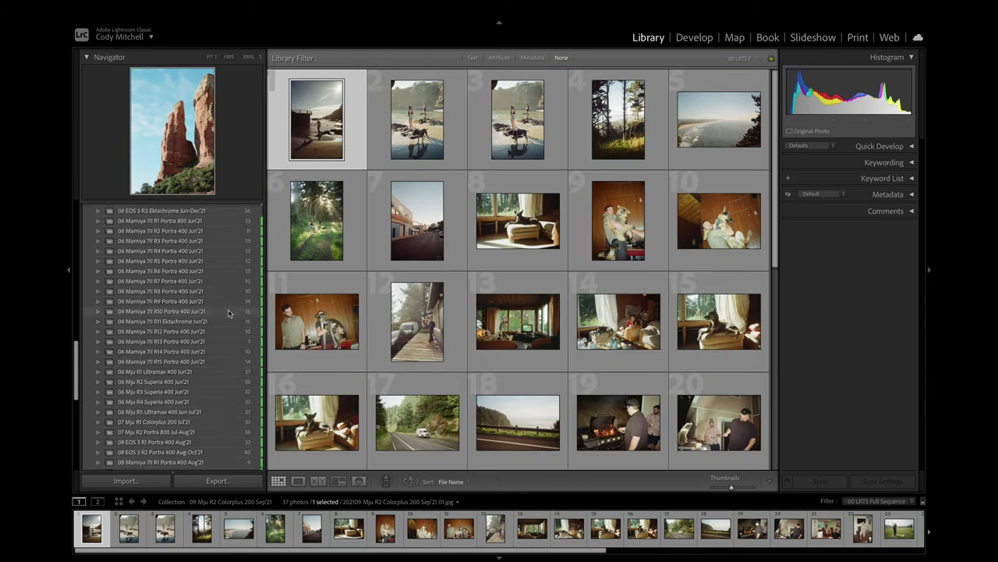
click(241, 220)
double_click(304, 128)
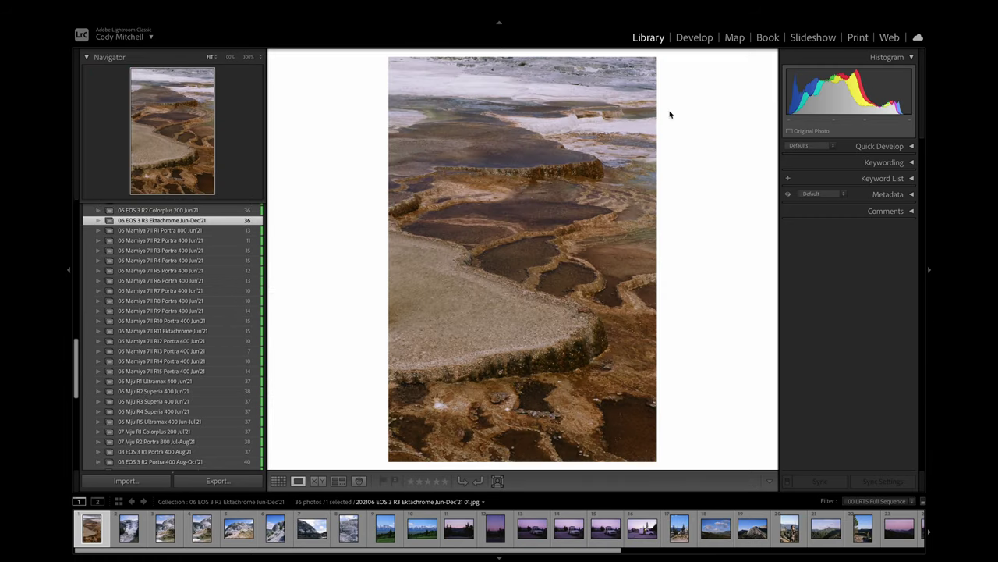
click(690, 39)
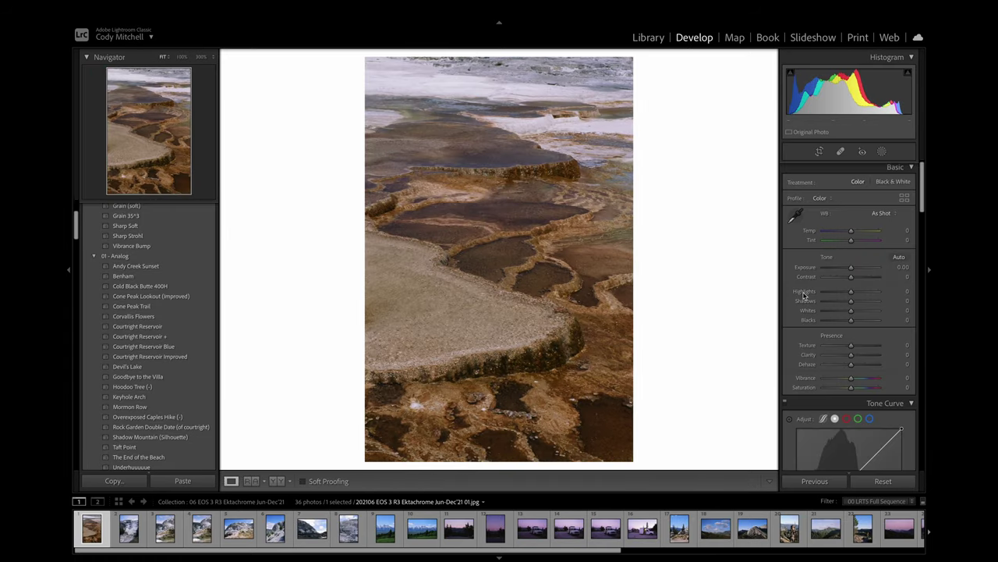
mouse_move(851, 310)
mouse_down()
mouse_move(862, 314)
mouse_move(846, 294)
mouse_up()
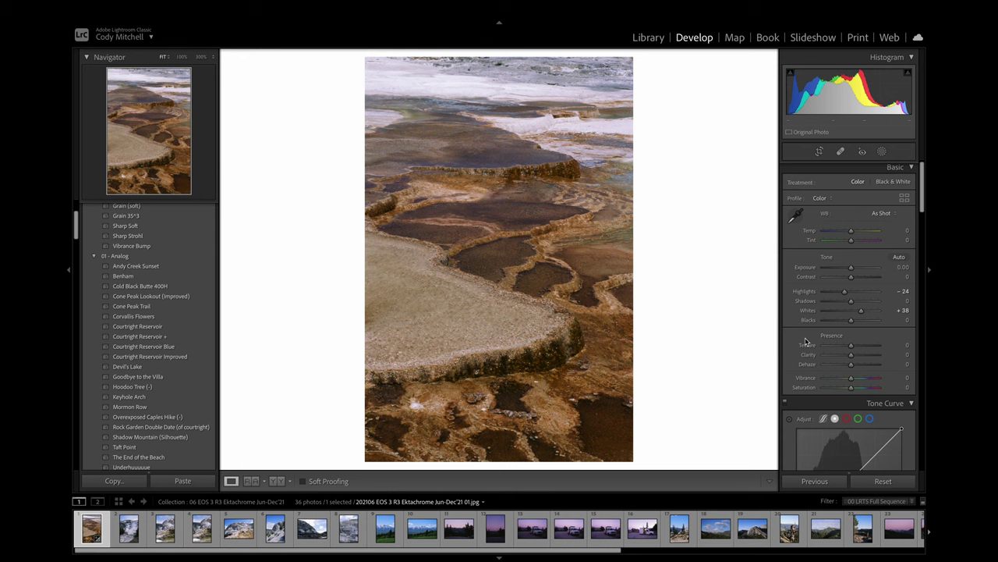
Give the photos of the 06 EOS 3 R3 Ektachrome Jun-Dec'21 collection the Green label, one after another
key(8)
key(Right)
key(8)
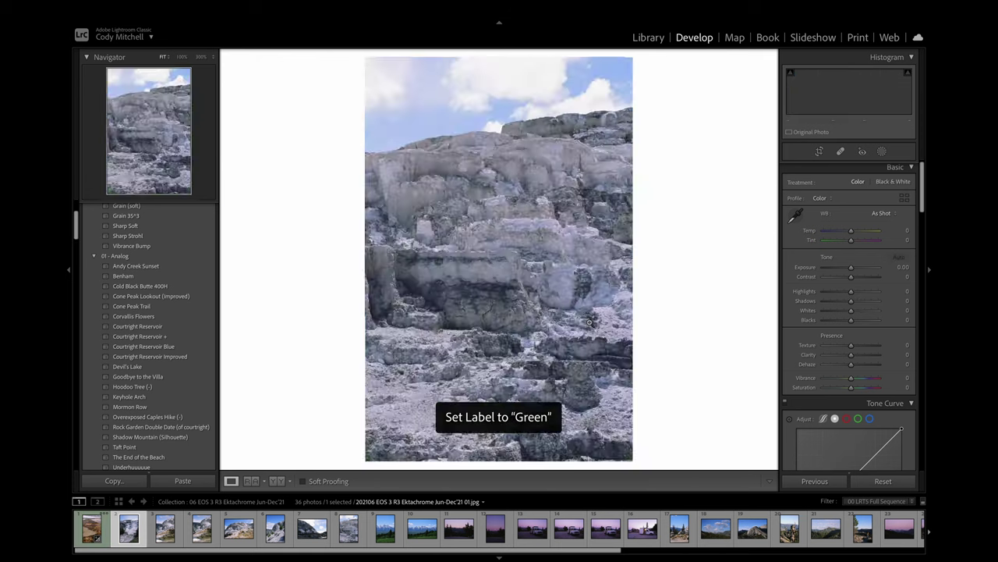
key(8)
key(8)
key(8)
key(8)
key(8)
key(8)
key(8)
key(8)
key(8)
key(8)
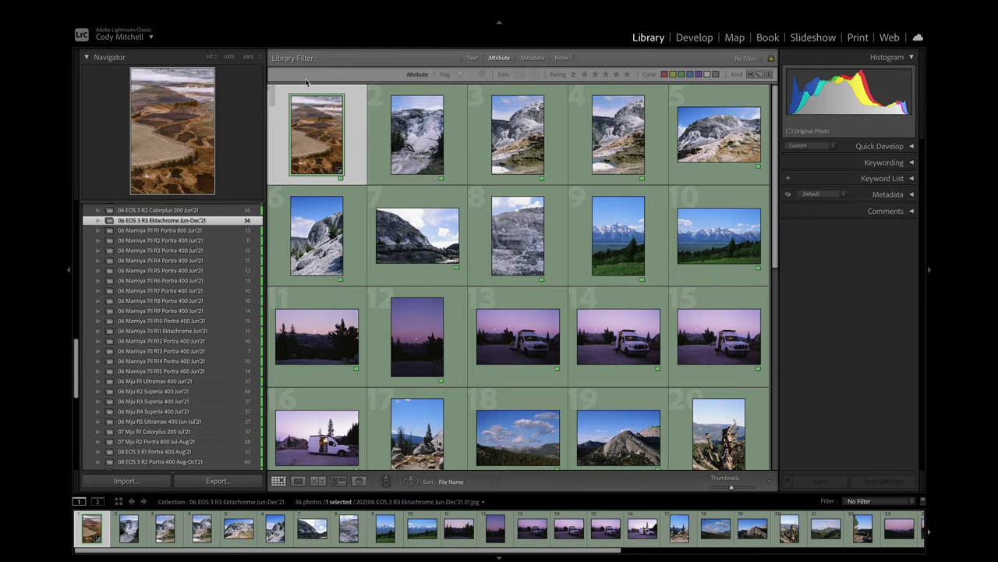
Select all photos in the 06 EOS 3 R3 Ektachrome Jun-Dec'21 collection
scroll(353, 436, down, 5)
key(super+a)
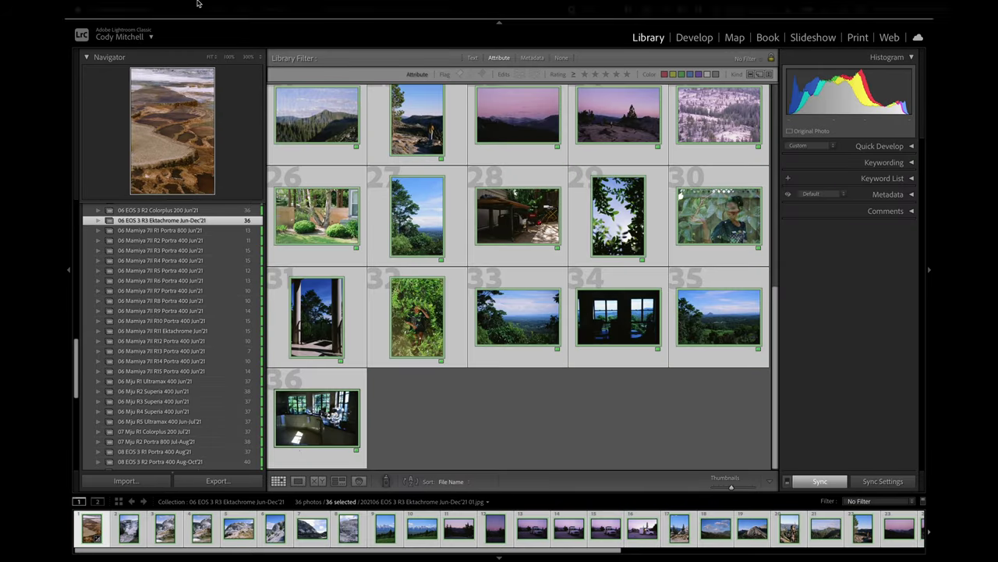
click(163, 9)
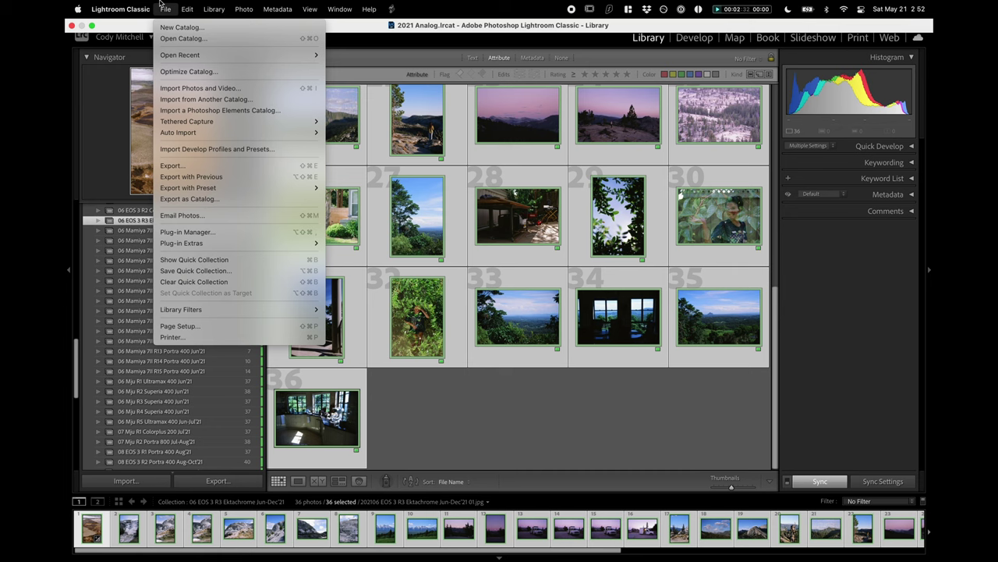
click(189, 165)
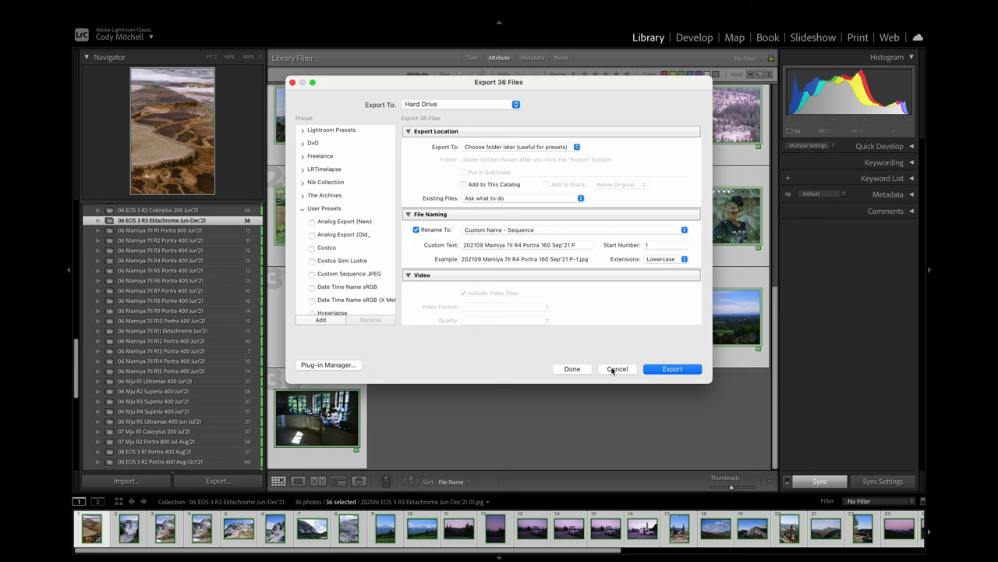
click(615, 369)
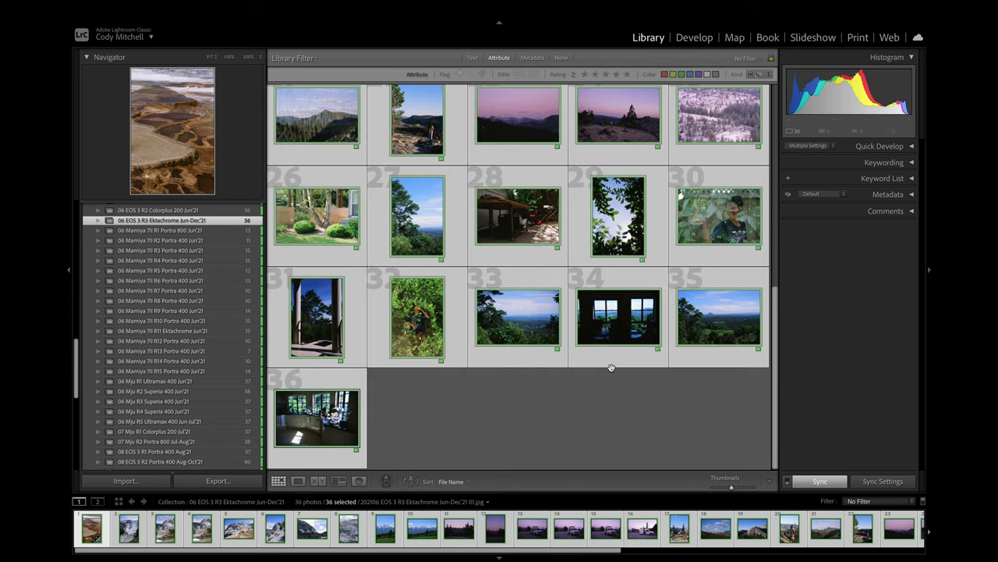
Copy the full name of the 06 EOS 3 R3 Ektachrome Jun-Dec'21 collection without renaming it
right_click(166, 221)
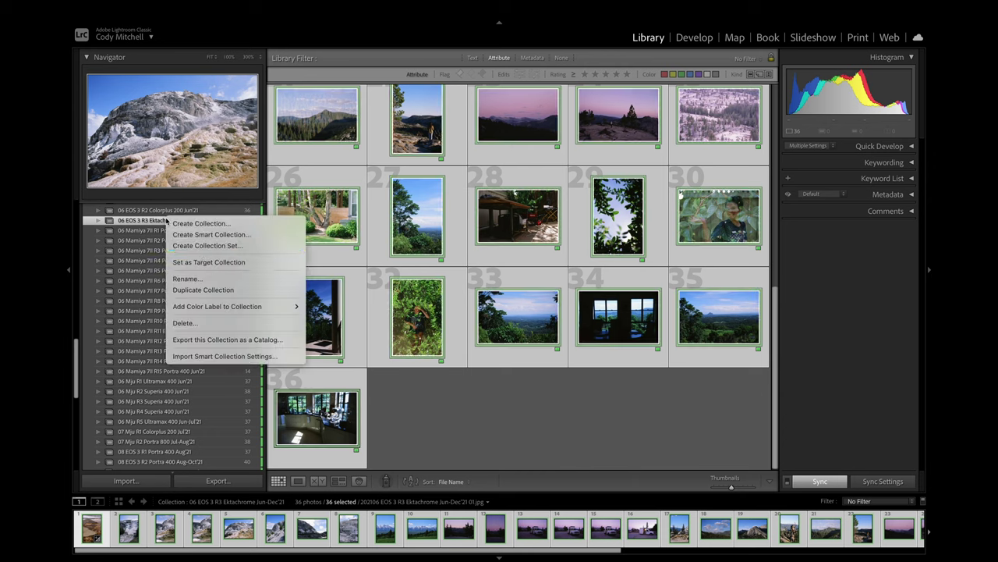
click(186, 278)
key(super+c)
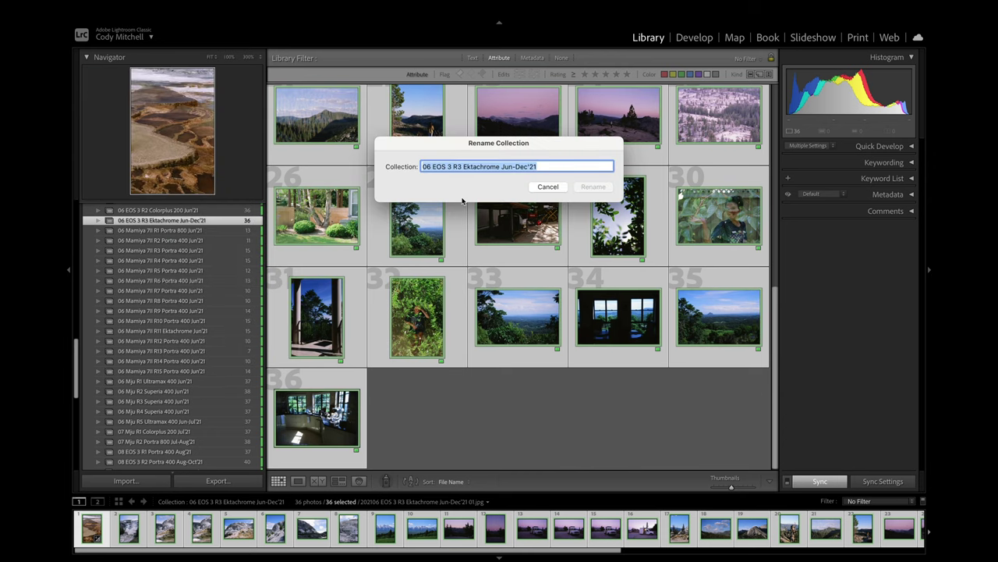
click(548, 186)
Open the export settings for the selected photos and load the Analog Export (New) user preset
click(181, 7)
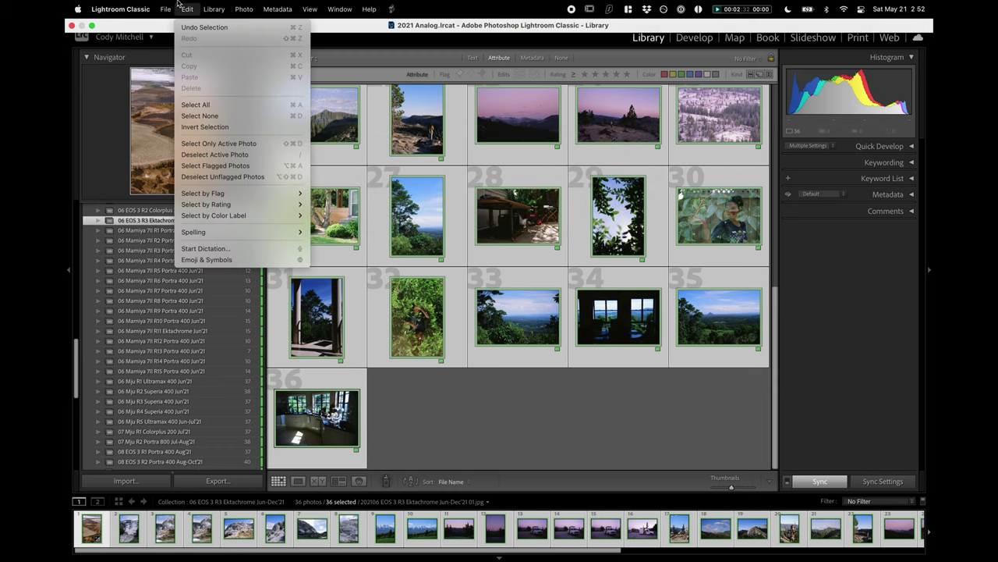
click(196, 169)
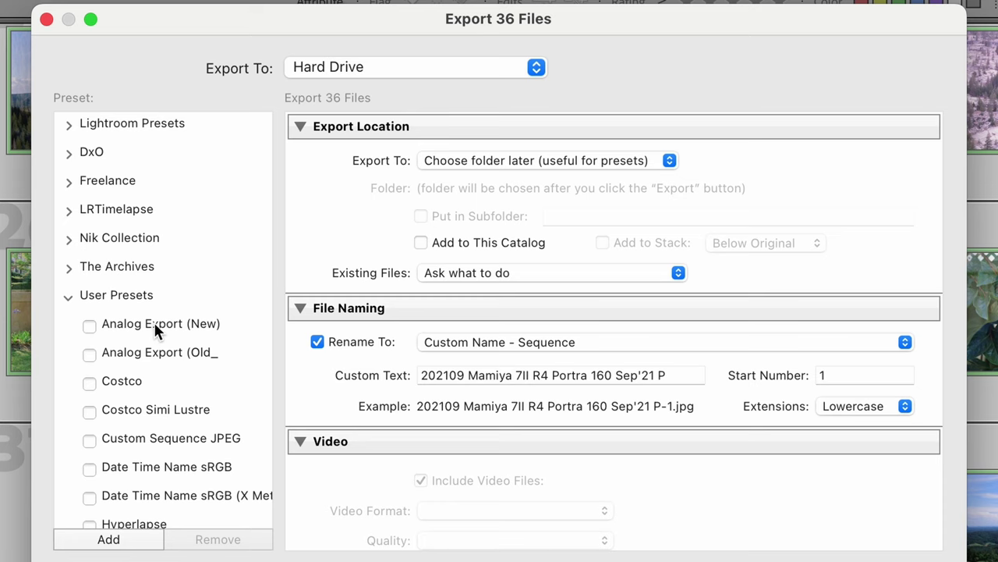
click(154, 328)
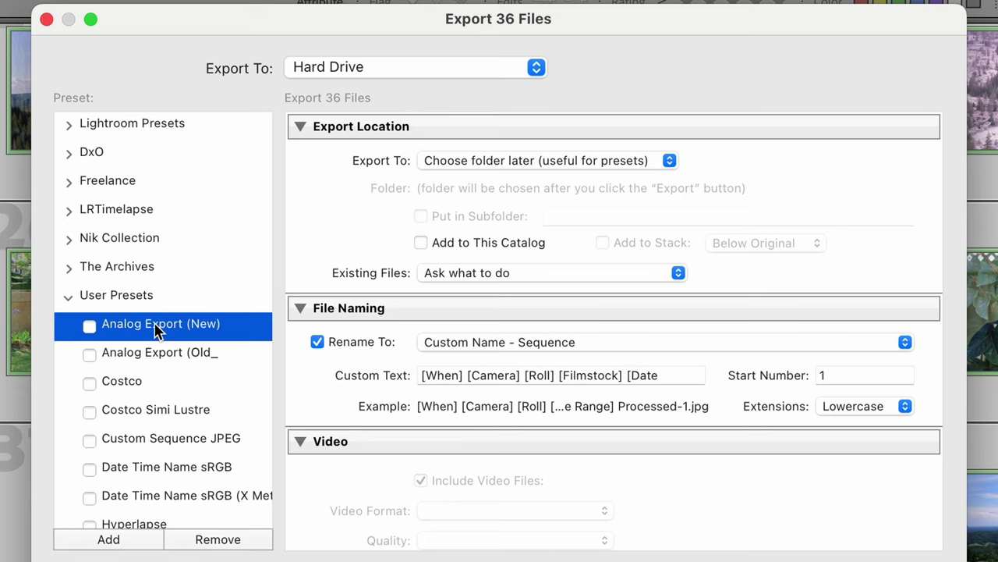
Replace the export file name's custom text with the copied collection name, extended to "202106 EOS 3 R3 Ektachrome Jun-Dec'21 P"
click(431, 373)
click(439, 374)
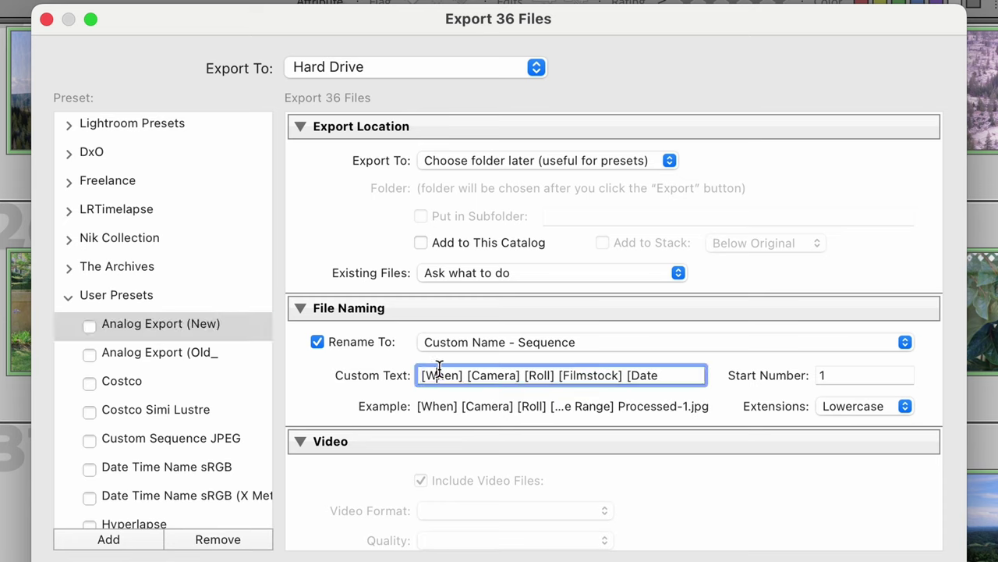
triple_click(525, 375)
key(super+v)
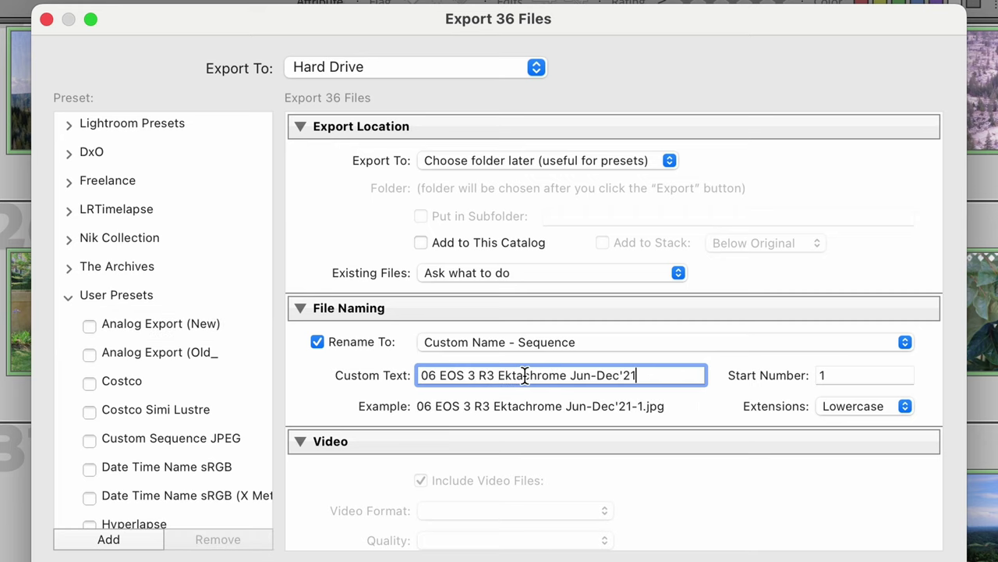
key(super+Left)
text(2021)
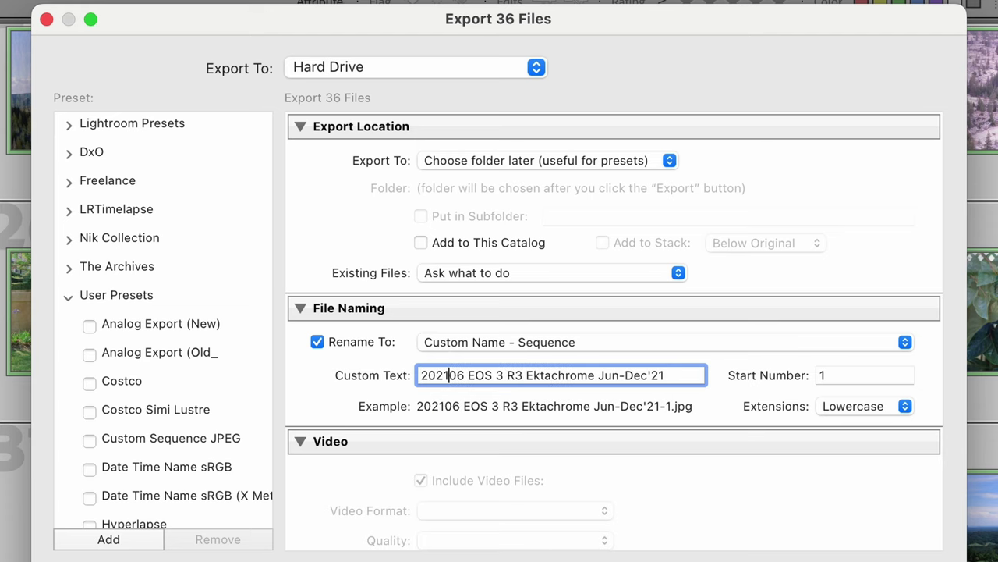
key(super+Right)
text(P)
Review the remaining export settings, start the export and go to Dropbox for the destination folder
scroll(524, 501, down, 5)
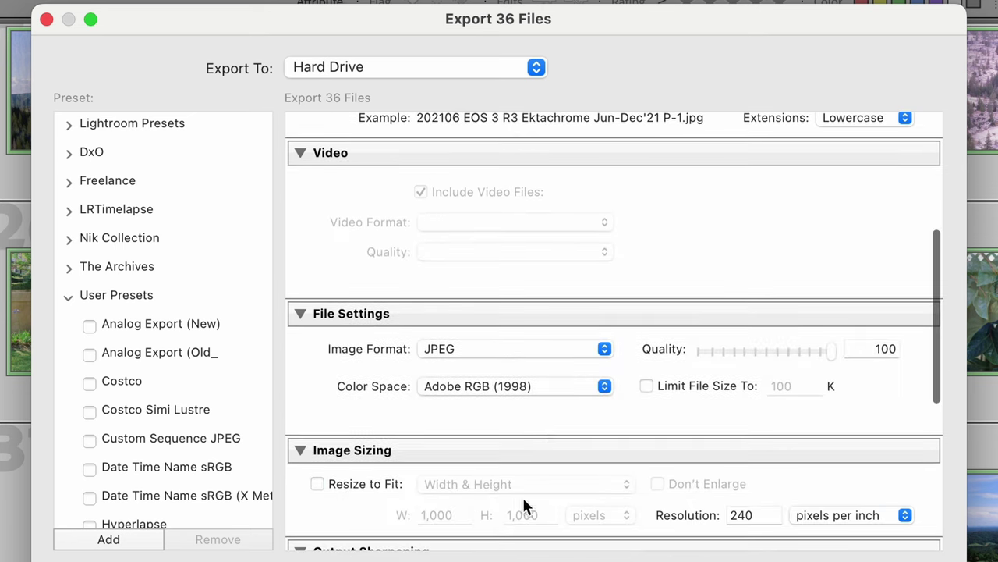
scroll(657, 448, up, 5)
key(Return)
click(554, 29)
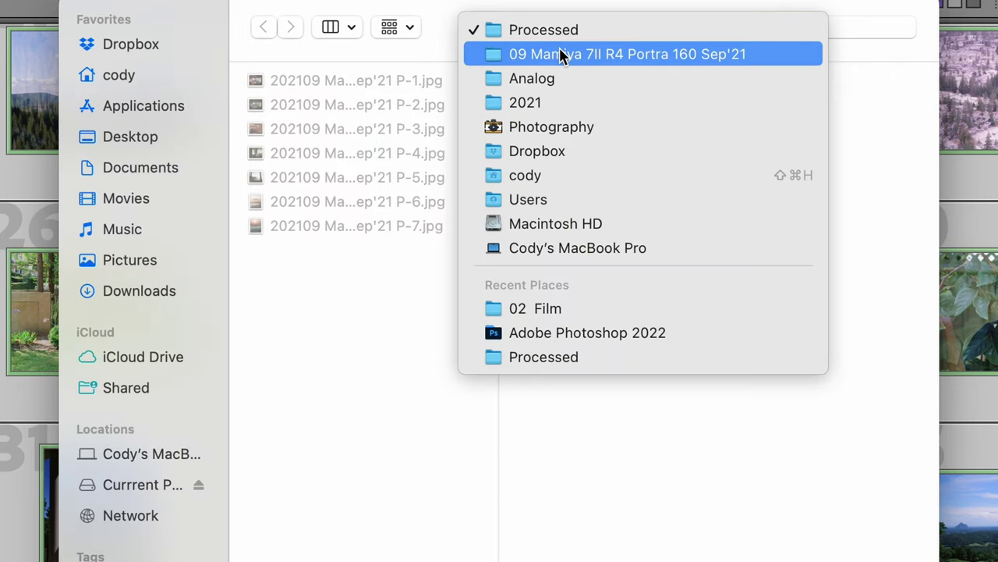
click(123, 44)
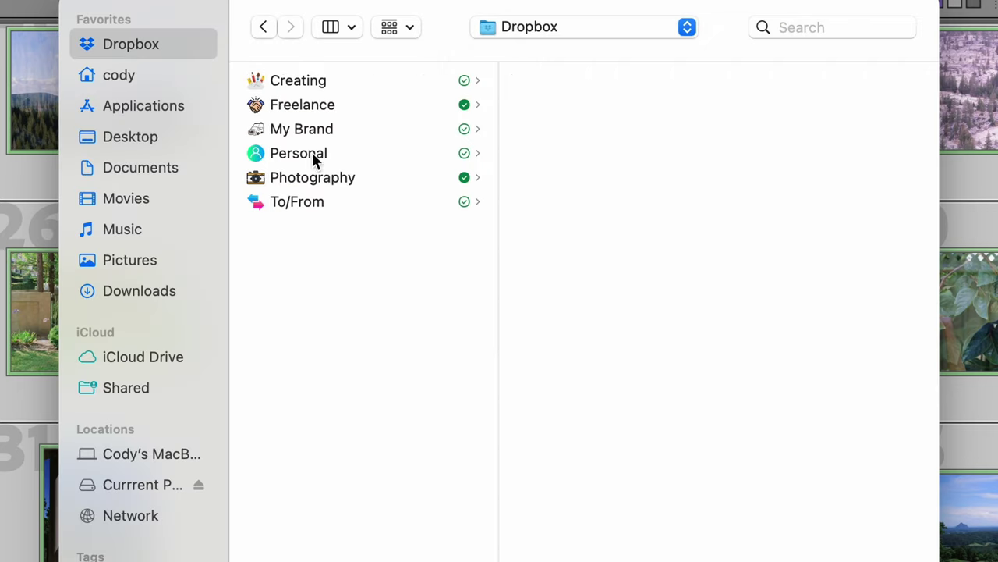
Choose the 06 EOS 3 R3 Ektachrome Jun-Dec'21 folder inside Photography, 2021, Analog as the export location
click(305, 179)
key(Right)
click(433, 178)
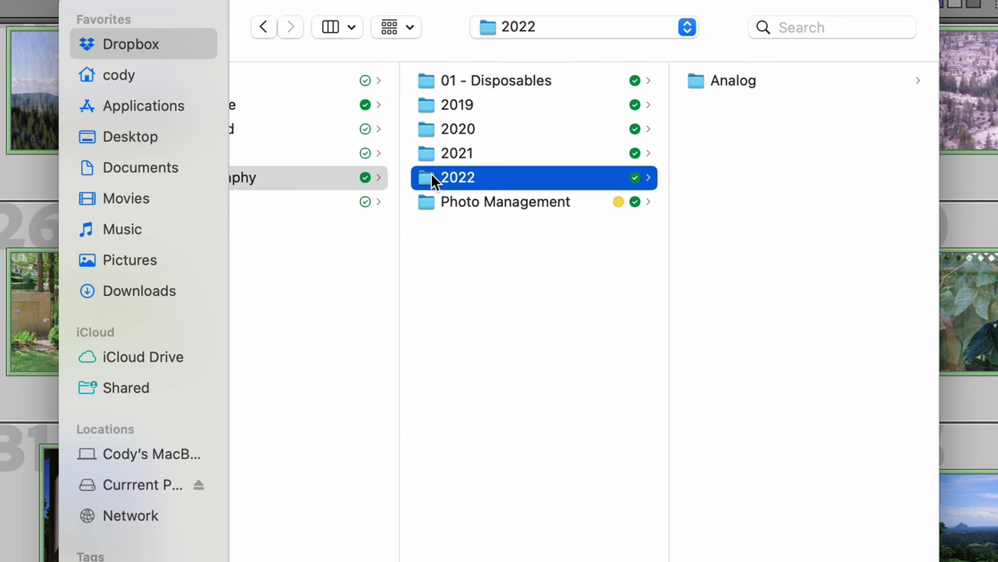
key(Up)
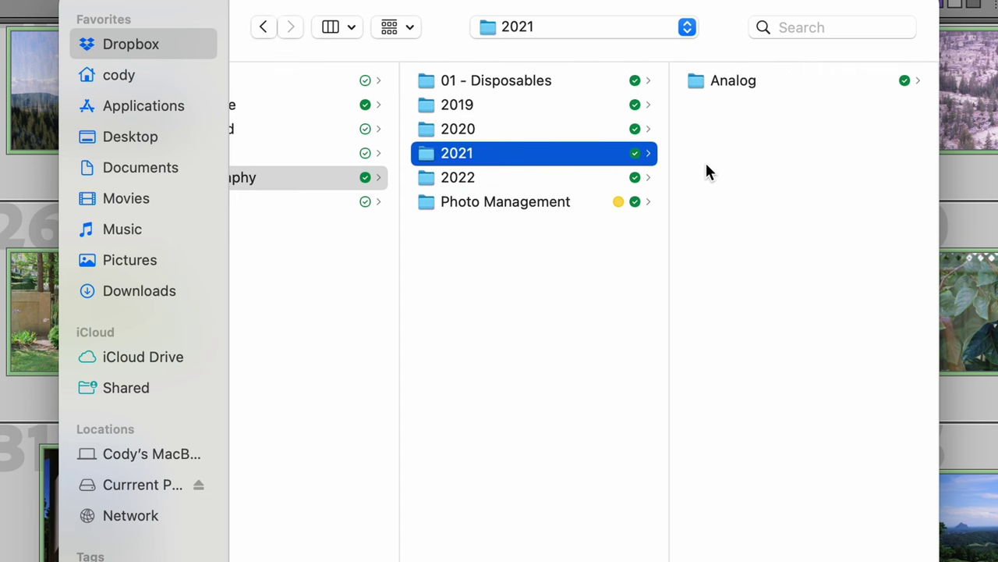
key(Right)
scroll(761, 384, down, 10)
scroll(761, 384, down, 1)
scroll(775, 235, up, 1)
click(765, 137)
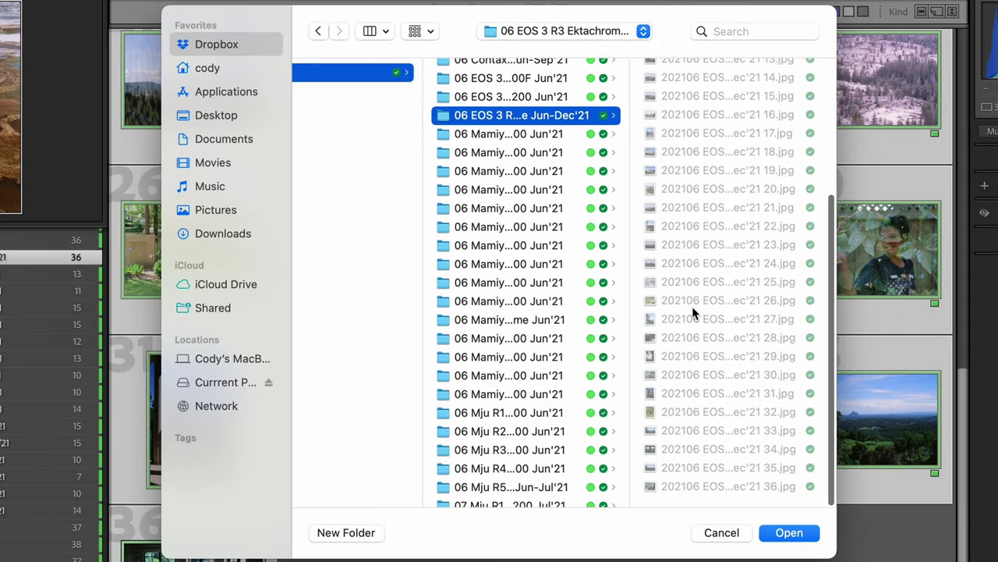
Create a subfolder named Processed inside the roll's folder and export the photos into it
scroll(751, 396, up, 3)
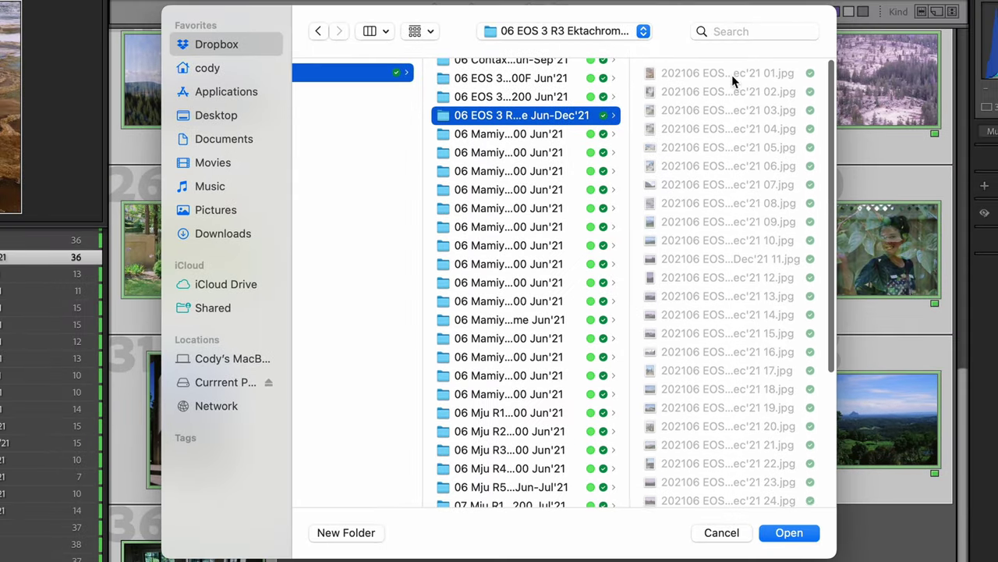
scroll(723, 469, down, 10)
scroll(763, 248, up, 8)
scroll(763, 248, down, 5)
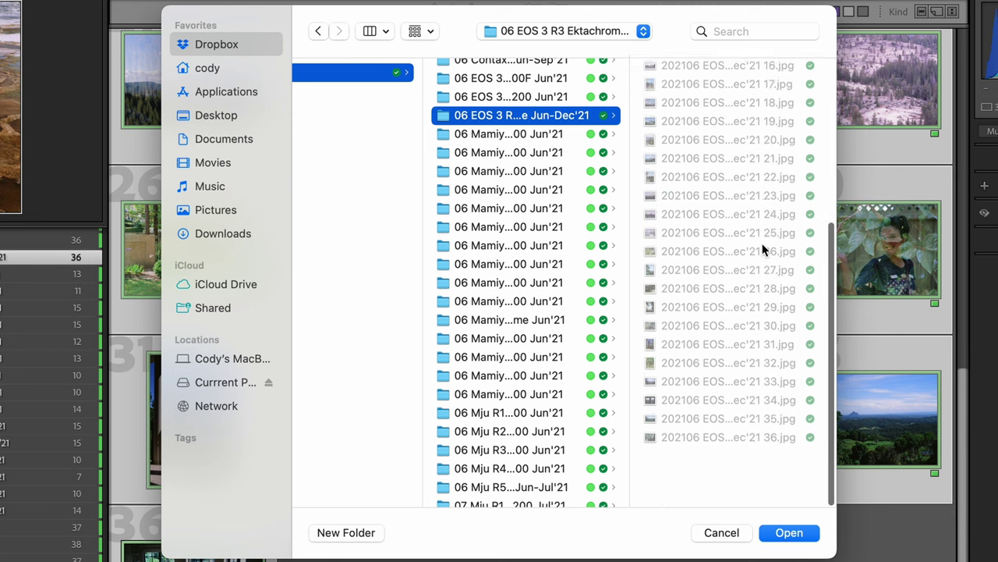
click(351, 532)
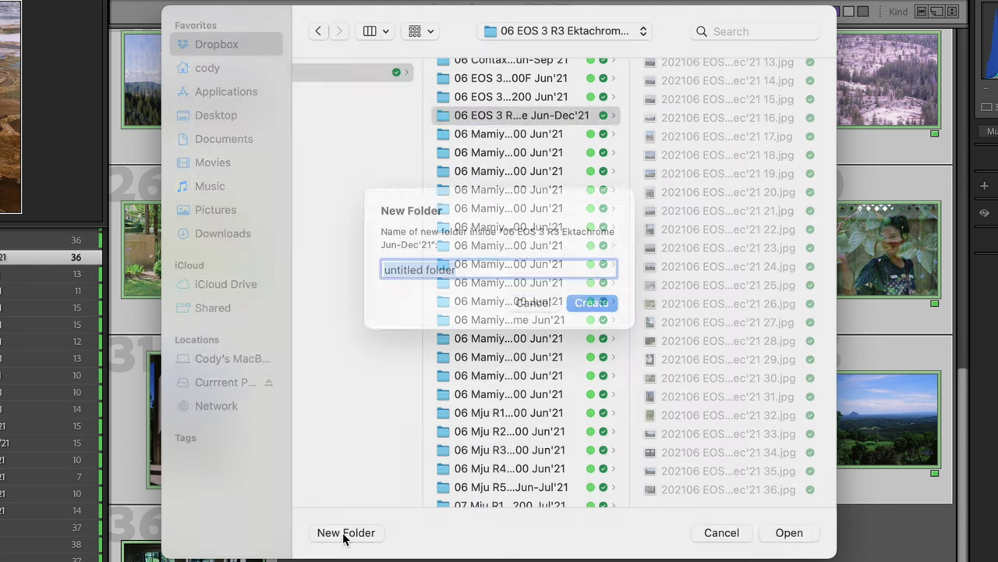
text(PROCE)
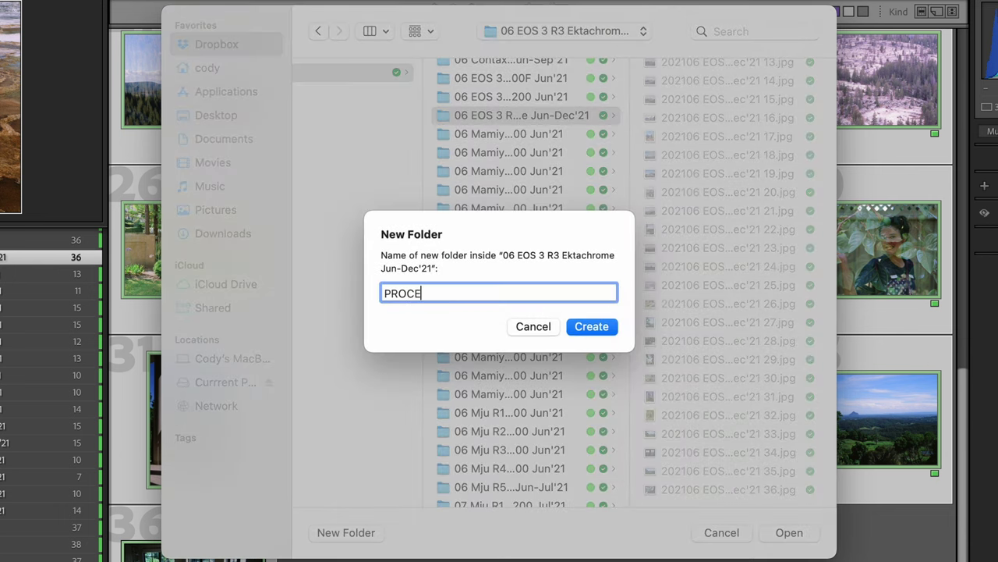
key(BackSpace)
key(BackSpace)
key(BackSpace)
key(BackSpace)
text(Processede)
key(BackSpace)
key(Return)
key(Return)
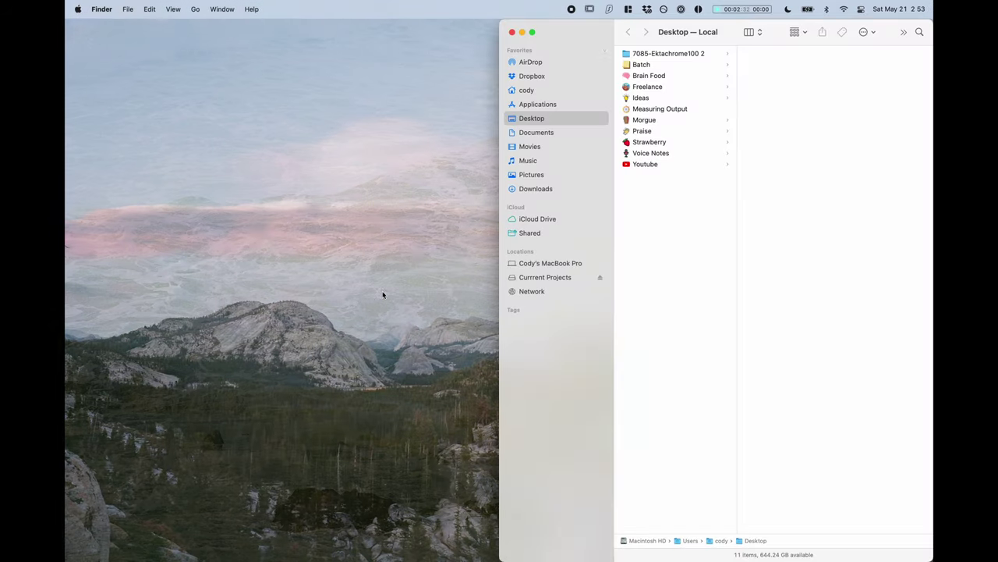
Browse in Finder to the 2021 Analog folder under Photography on Dropbox
click(533, 77)
click(652, 97)
key(Right)
key(Down)
key(Down)
key(Down)
key(Down)
key(Right)
key(Right)
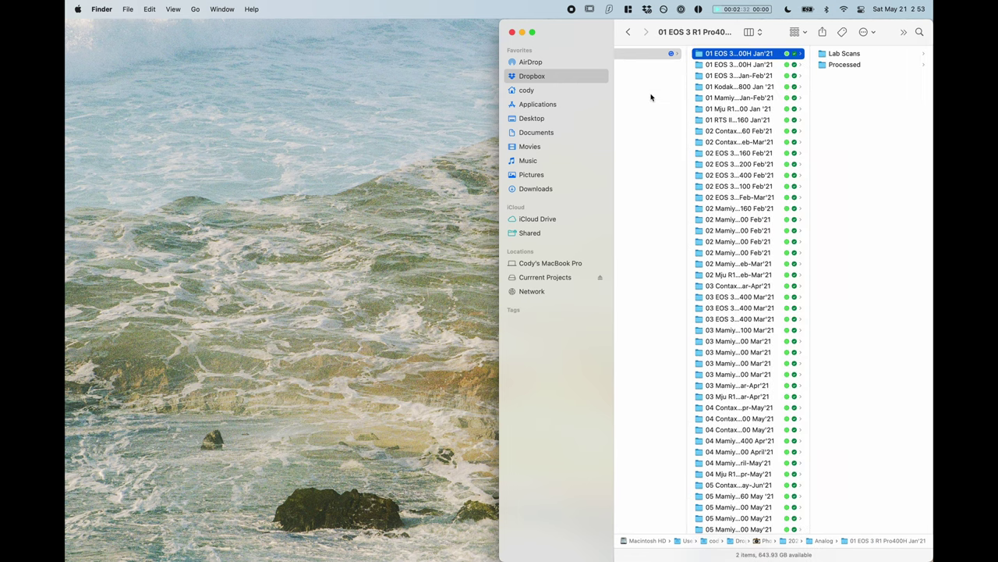
Open the 06 EOS 3 R3 Ektachrome Jun-Dec'21 folder to view its contents and centre the Finder window on the desktop
scroll(804, 327, down, 15)
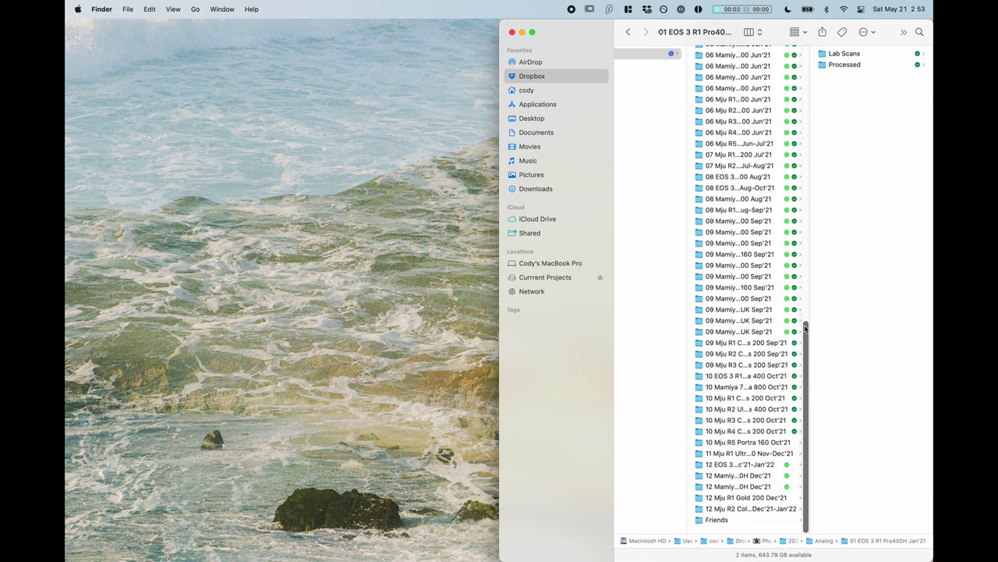
scroll(804, 328, up, 10)
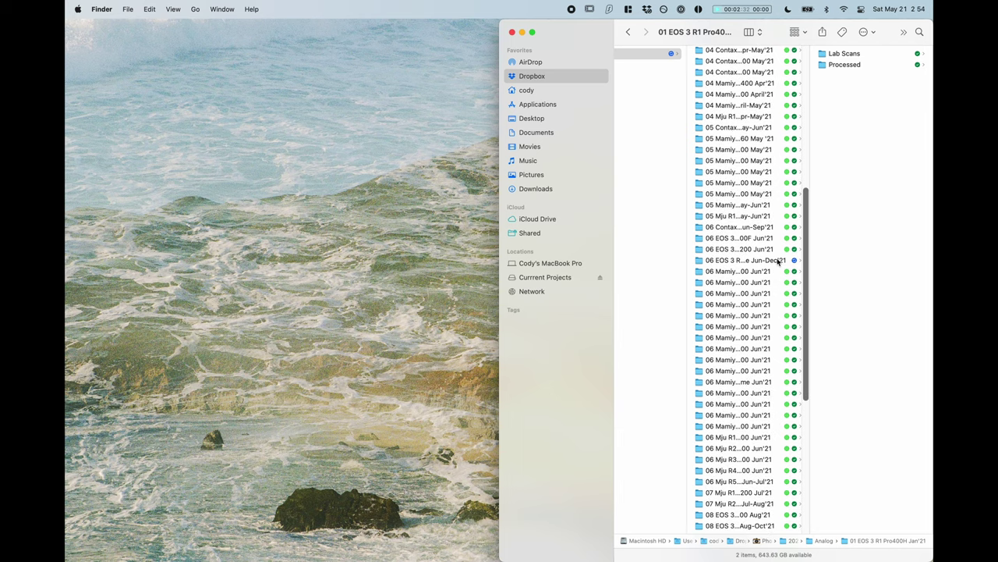
click(749, 260)
key(ctrl+alt+c)
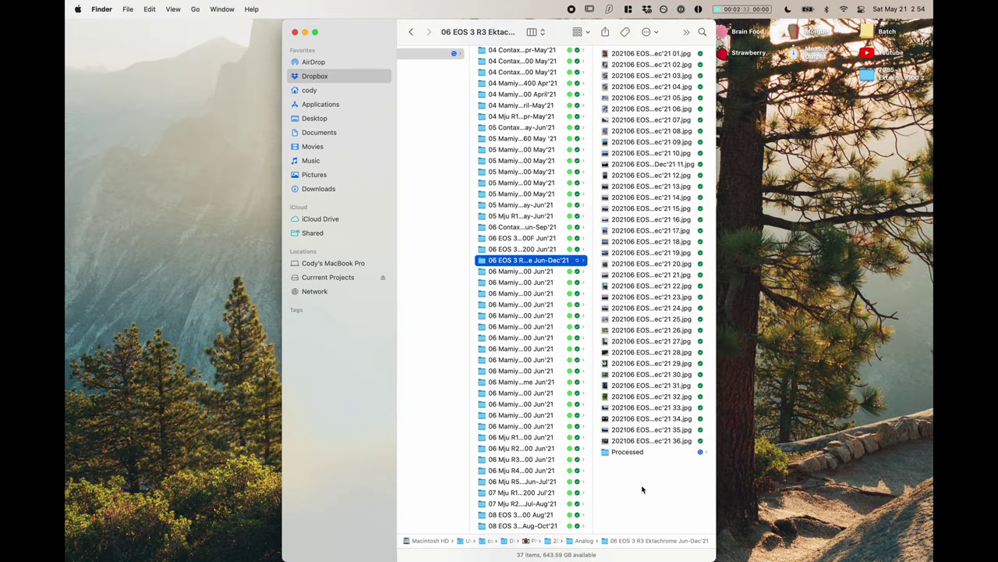
Group the 36 original scans beside the Processed folder into a new folder named Lab Scans
click(636, 453)
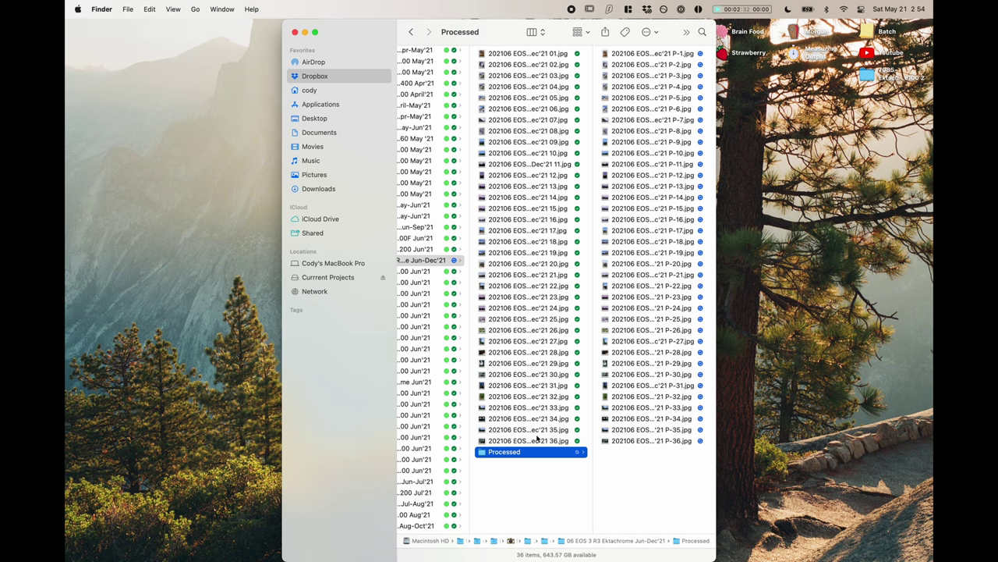
click(530, 441)
key(alt+shift+Up)
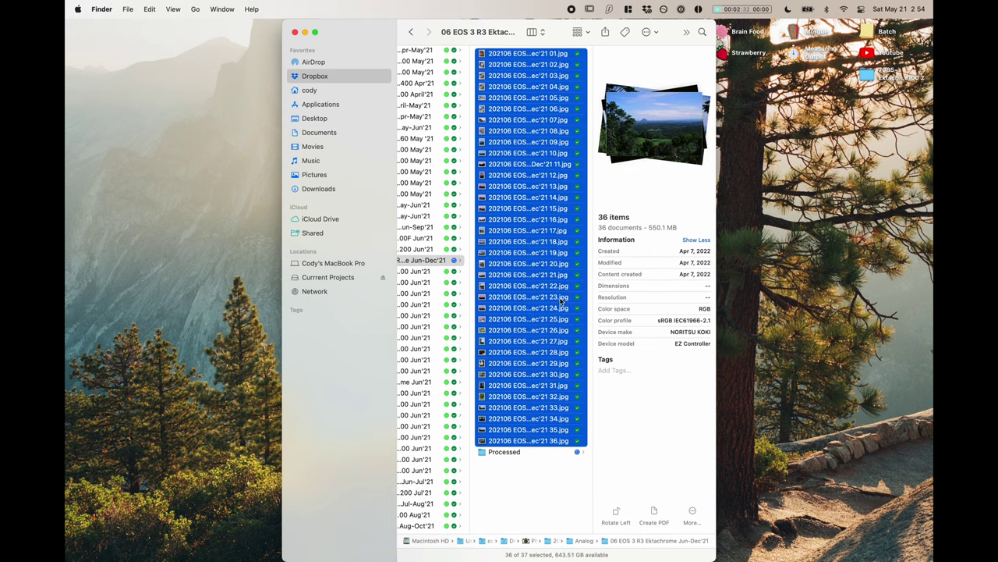
click(128, 8)
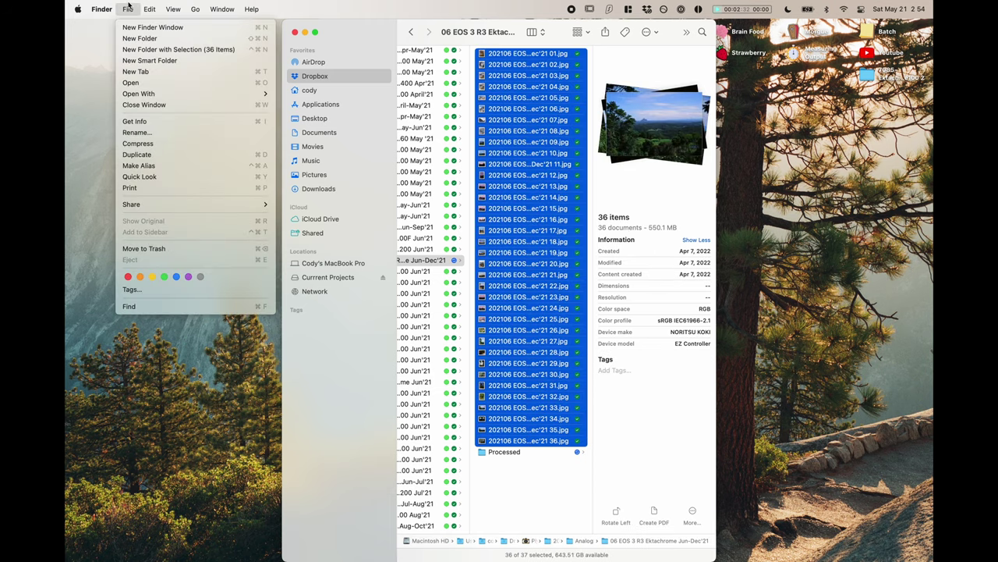
key(ctrl+super+n)
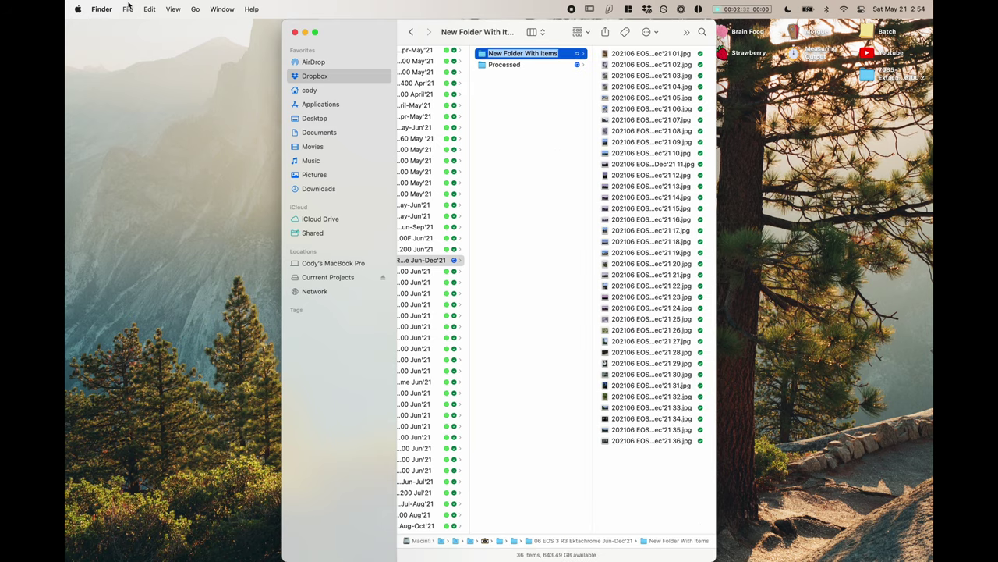
text(Lab Scans)
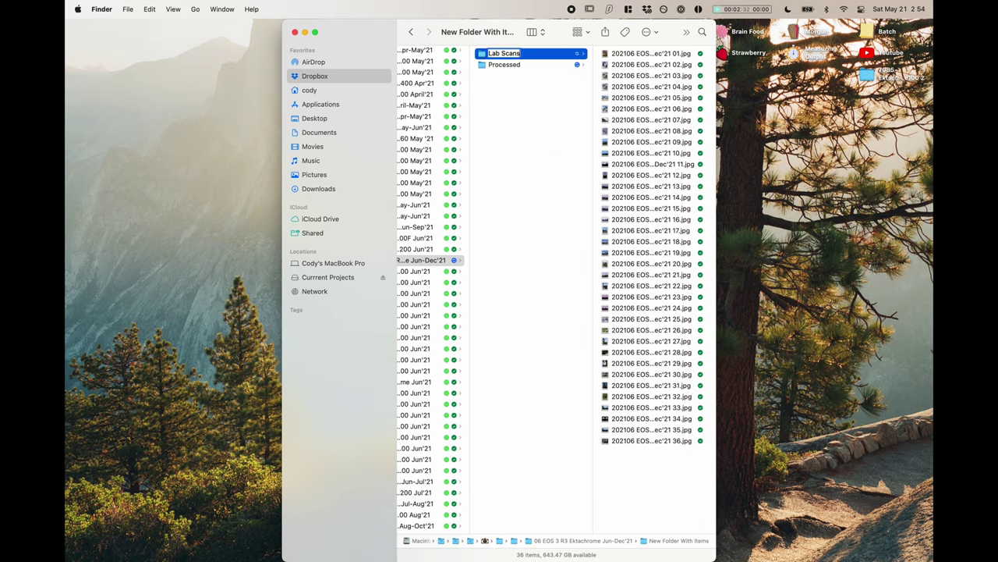
key(Return)
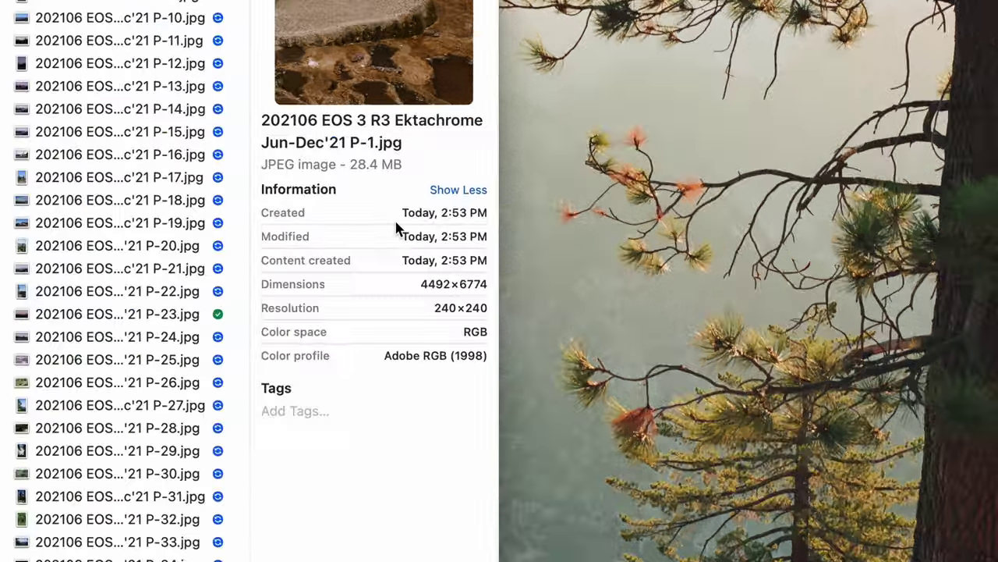
Check the creation date of the processed photo P-1 and load it into Exif Editor to examine its metadata fields
drag(451, 247, 497, 251)
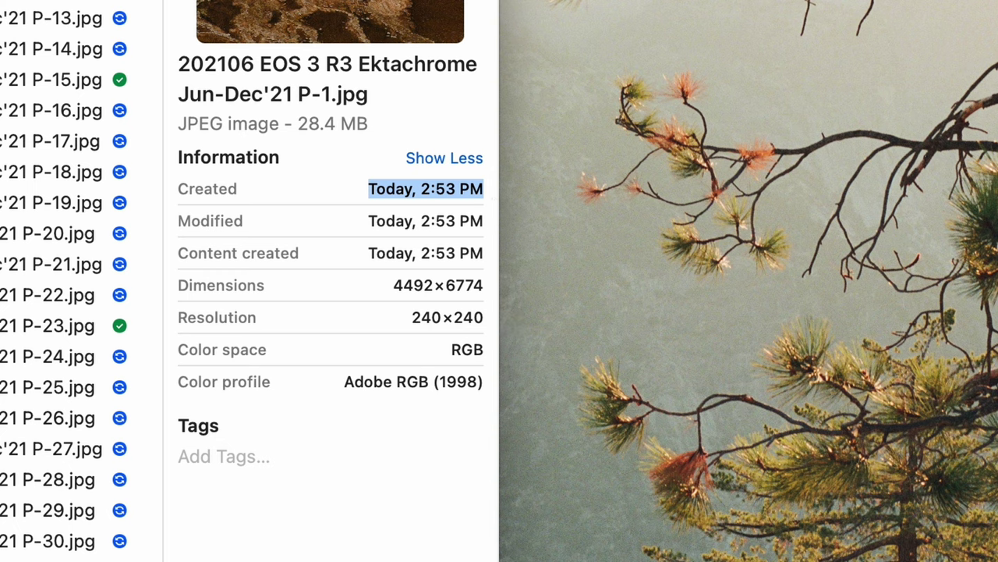
key(super+space)
text(exif)
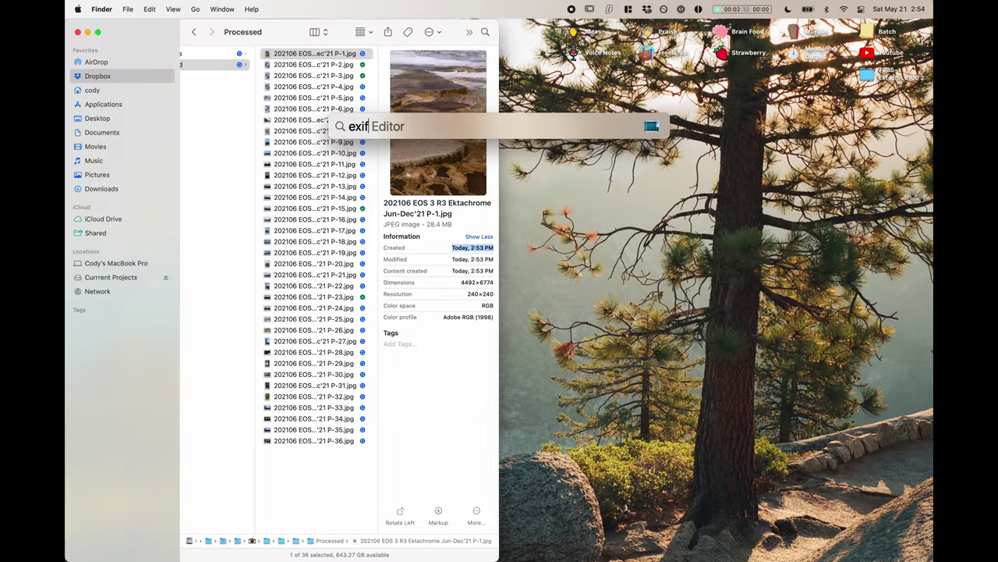
key(Return)
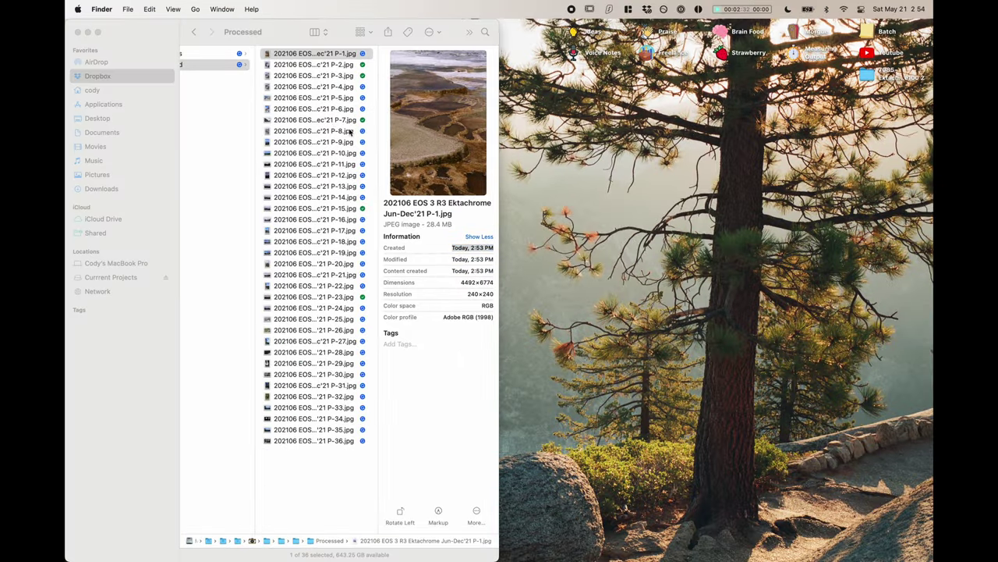
drag(330, 54, 276, 158)
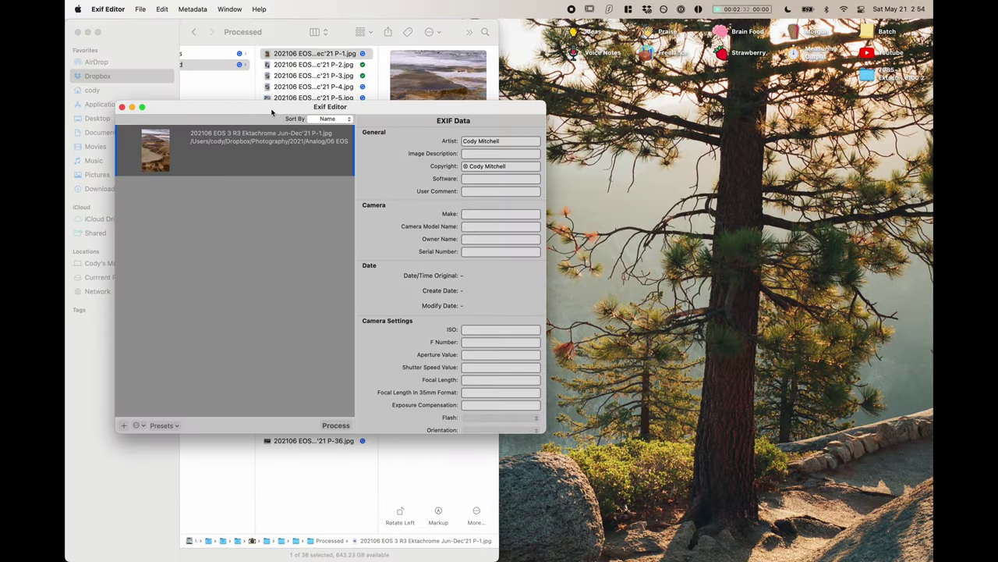
scroll(446, 292, down, 20)
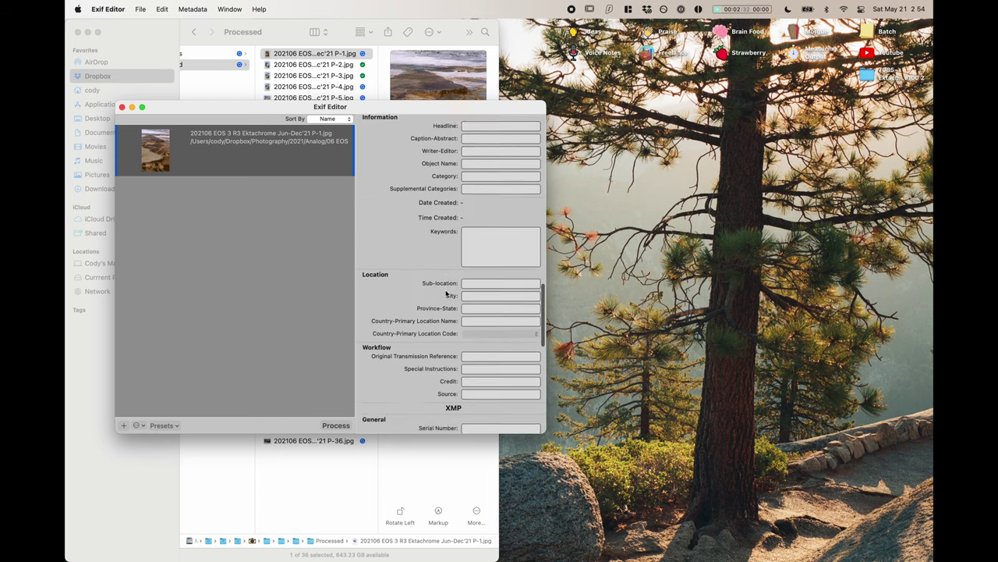
scroll(447, 292, up, 20)
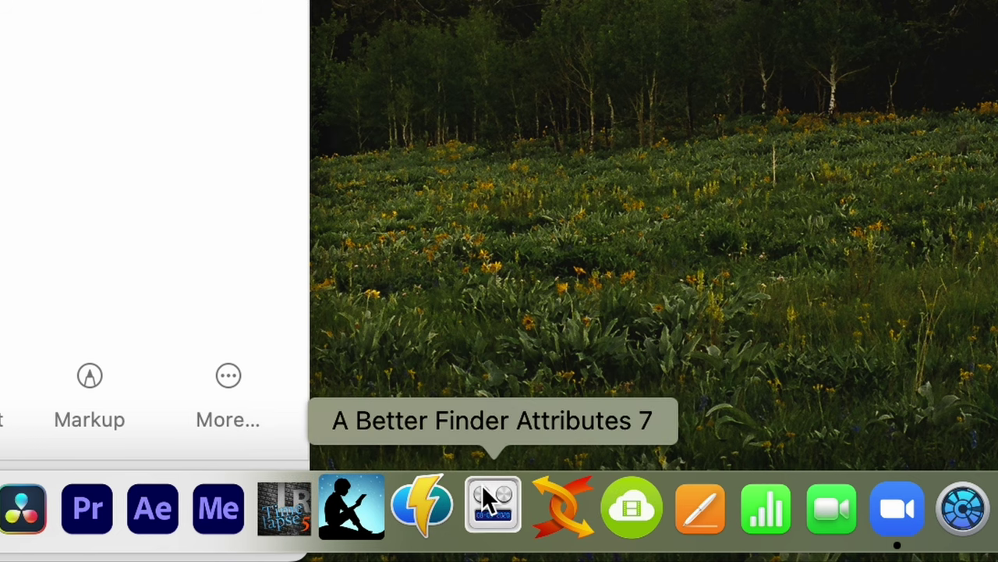
Open A Better Finder Attributes 7 and enlarge its window down to the lower edge of the display
click(484, 490)
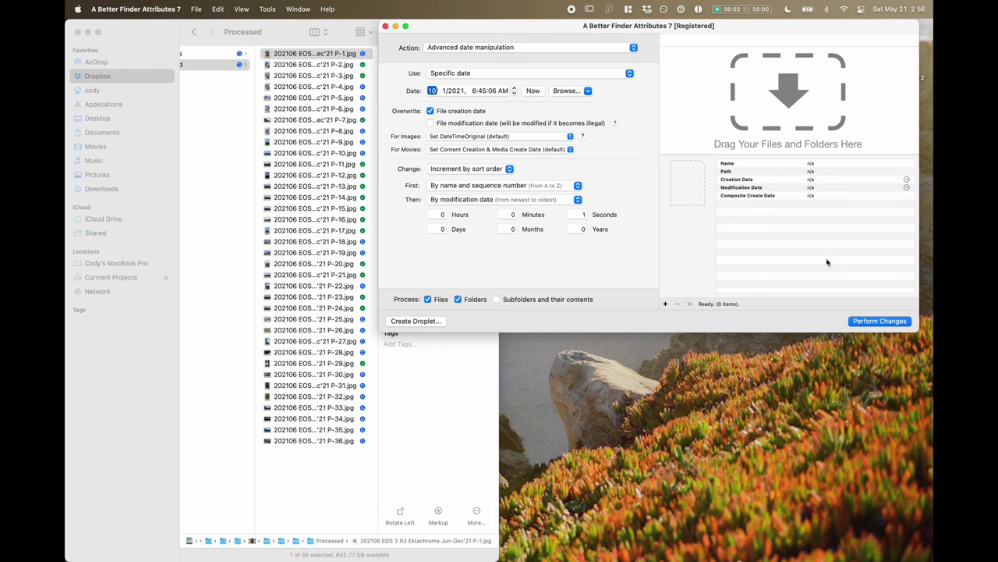
drag(918, 329, 933, 558)
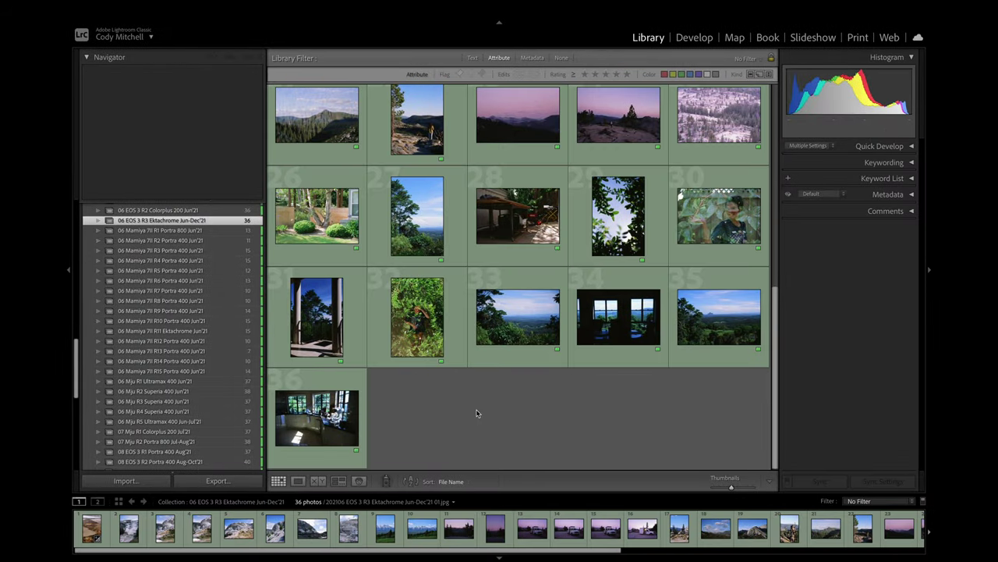
Quit Lightroom Classic and answer its catalog backup dialog
key(super+q)
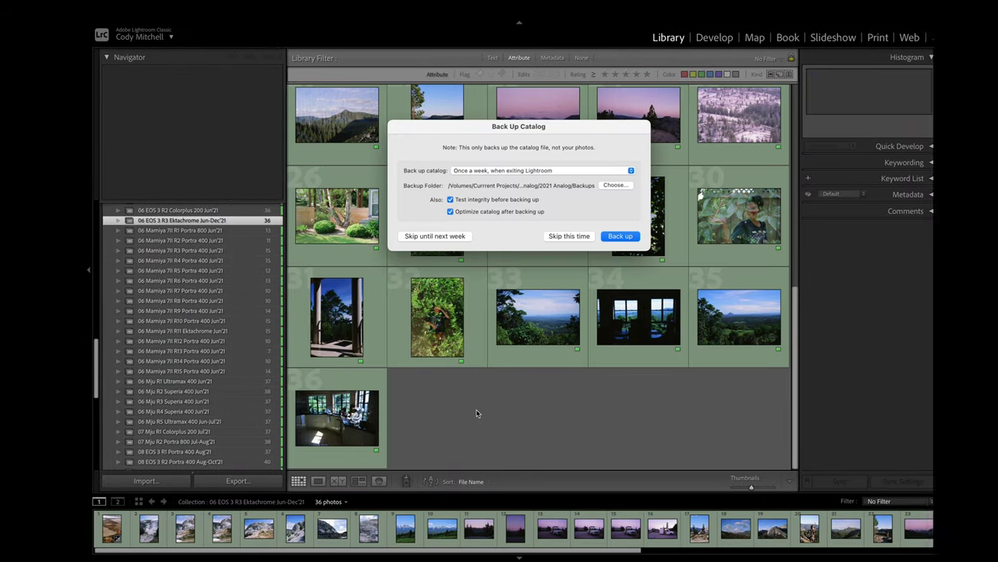
click(664, 236)
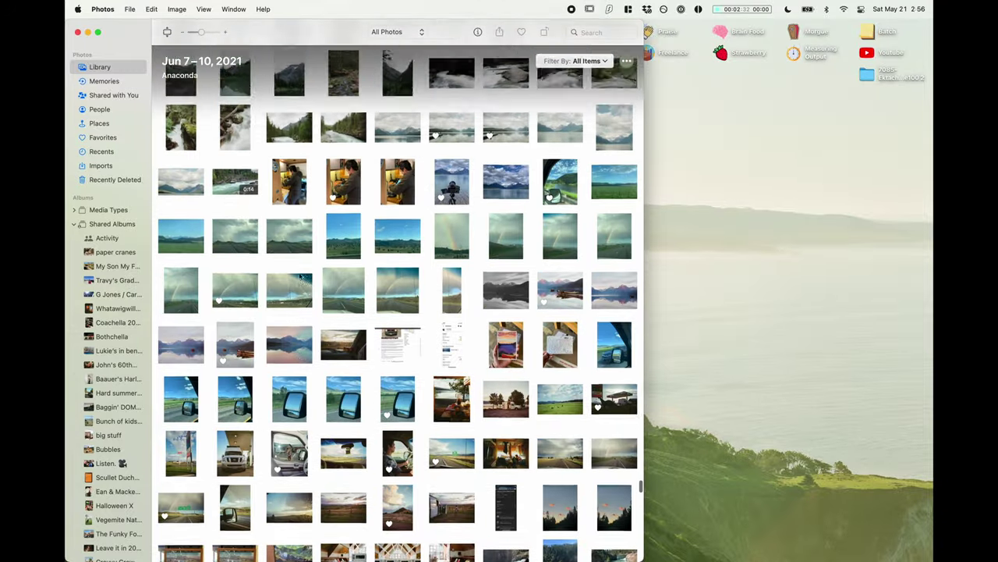
Browse the June 2021 shots in Photos and open the Canary Spring photo to check its capture date and time
scroll(299, 276, down, 15)
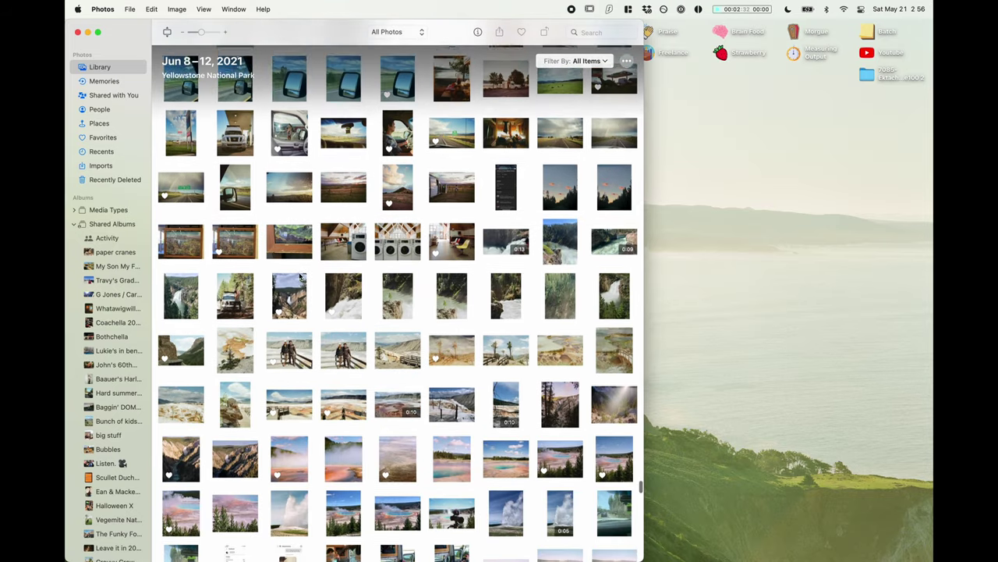
scroll(300, 275, down, 10)
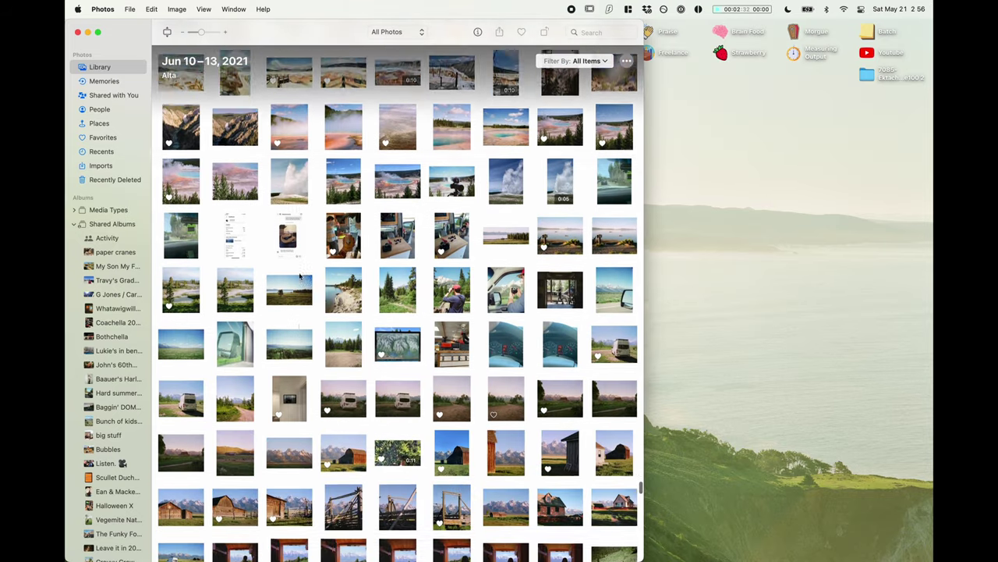
scroll(306, 252, down, 5)
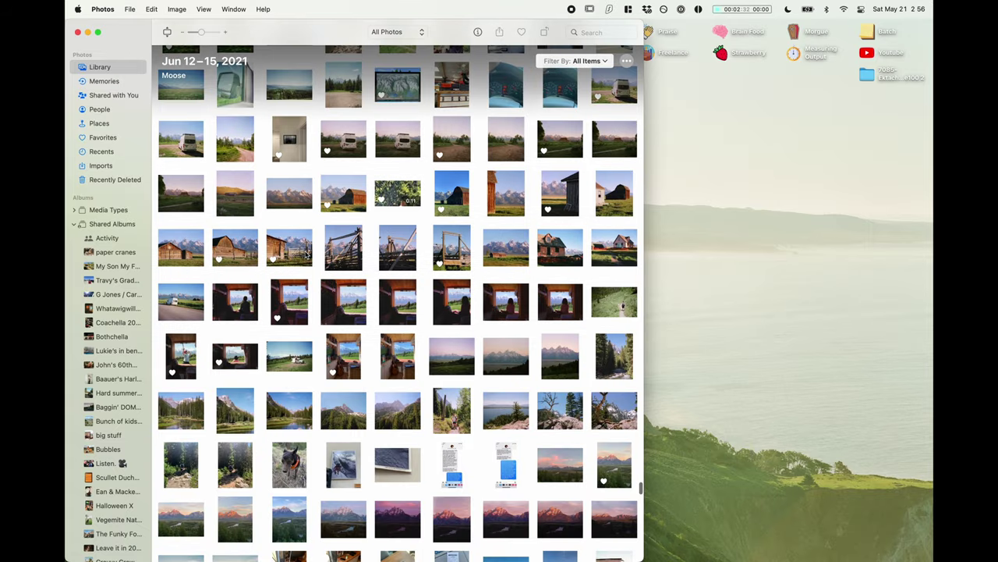
scroll(306, 254, up, 1)
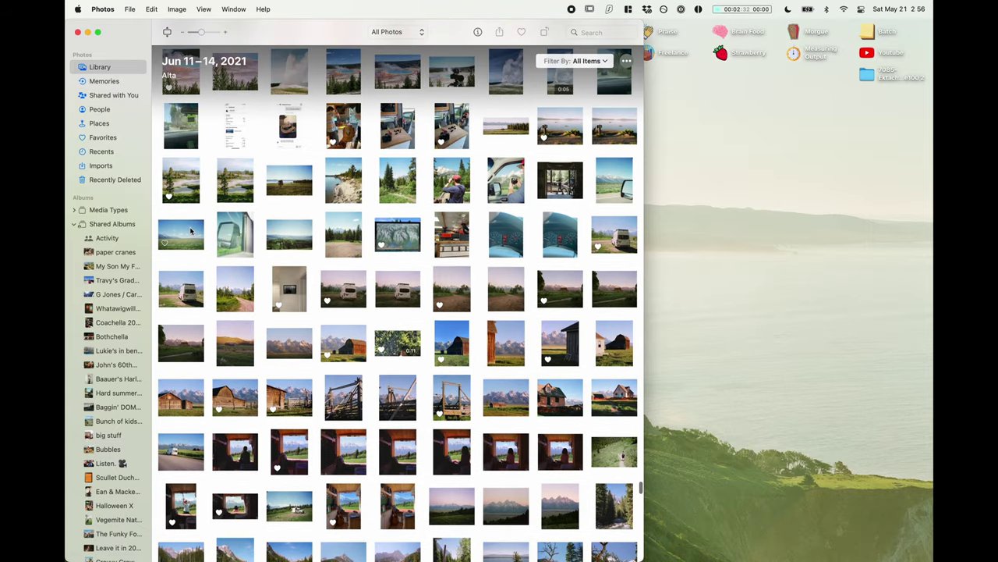
scroll(344, 195, up, 6)
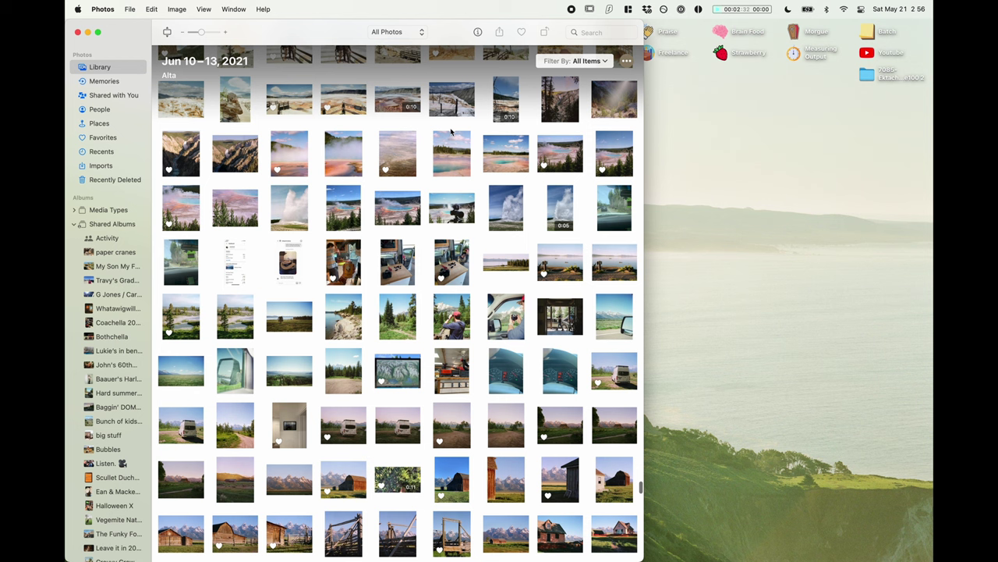
double_click(342, 139)
key(Escape)
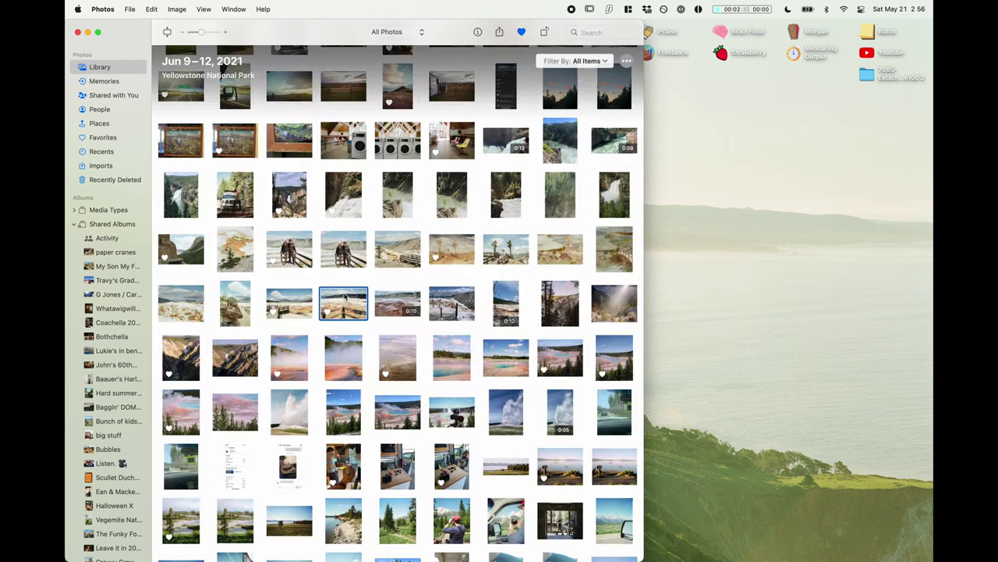
double_click(343, 296)
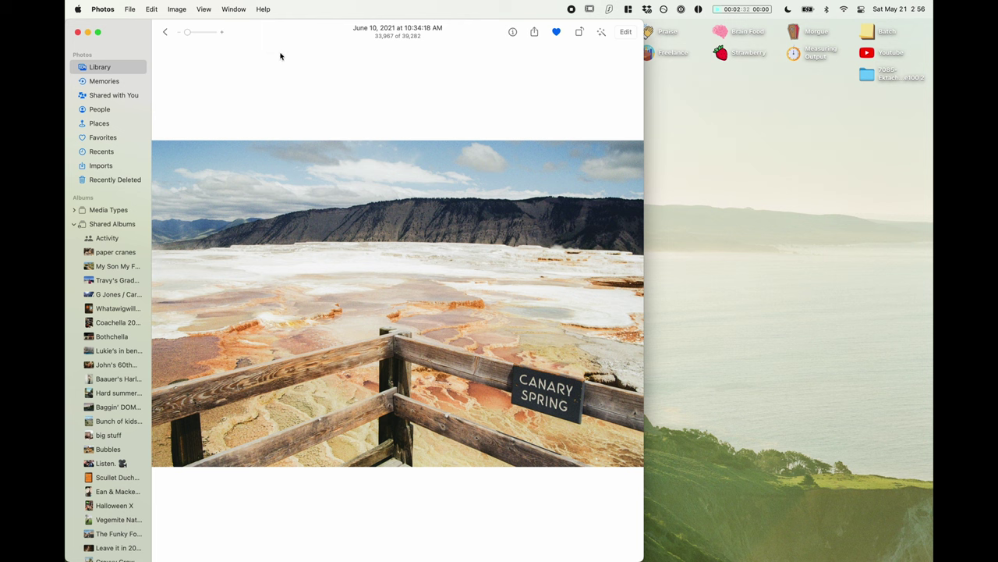
Switch back to A Better Finder Attributes 7 on Desktop 4
key(ctrl+Left)
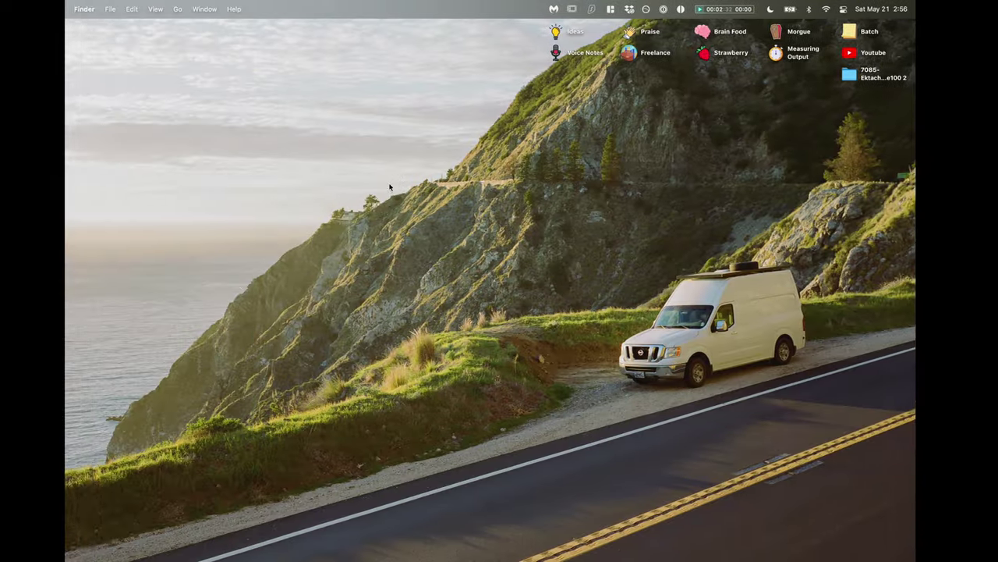
key(ctrl+Right)
key(ctrl+Up)
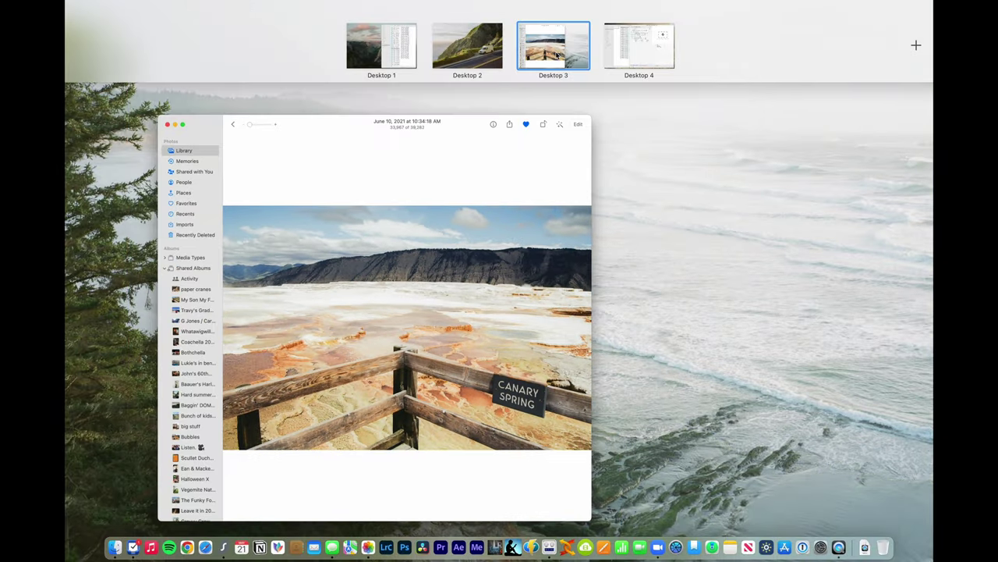
click(628, 32)
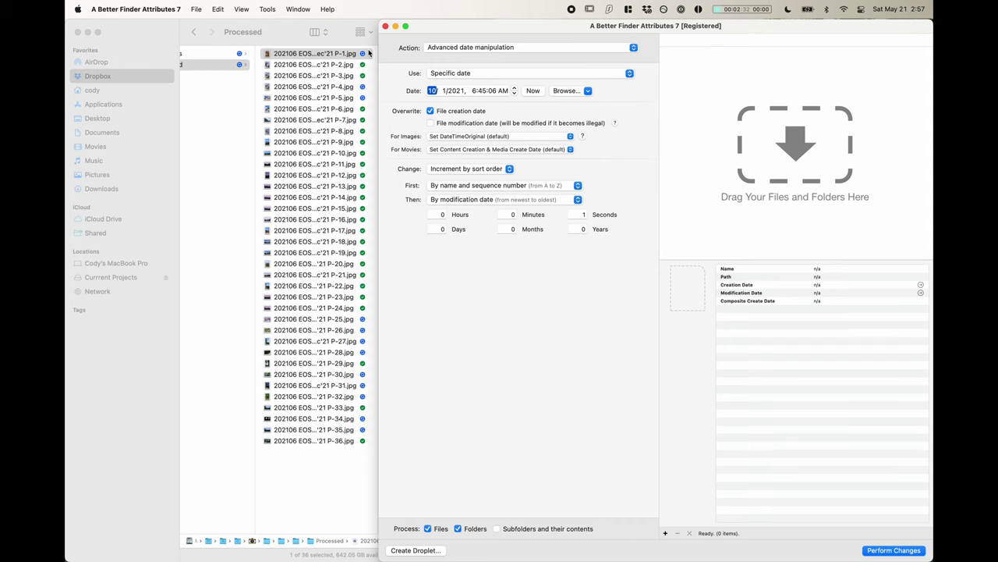
click(472, 48)
click(472, 48)
click(472, 48)
click(472, 49)
click(217, 8)
mouse_move(145, 3)
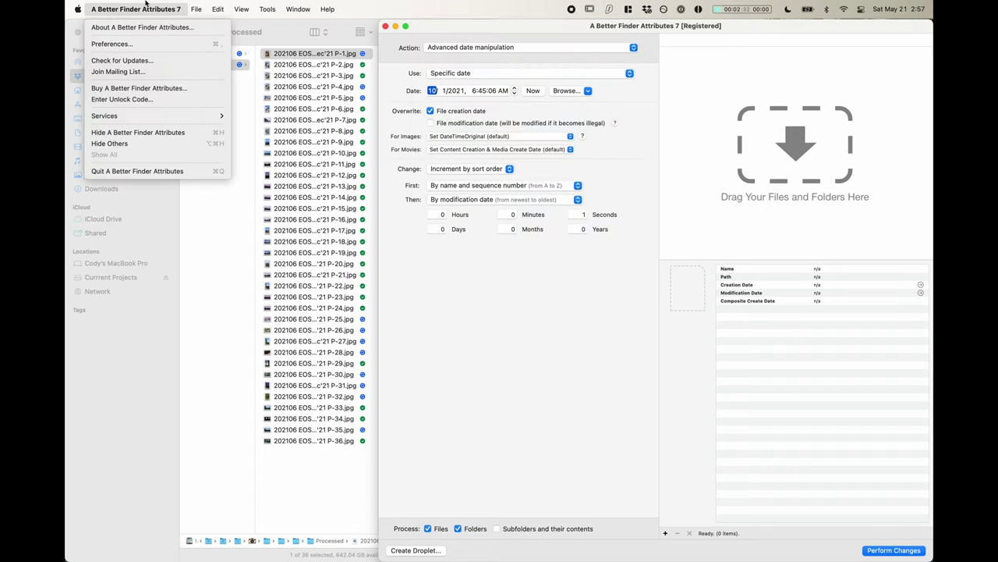
click(201, 4)
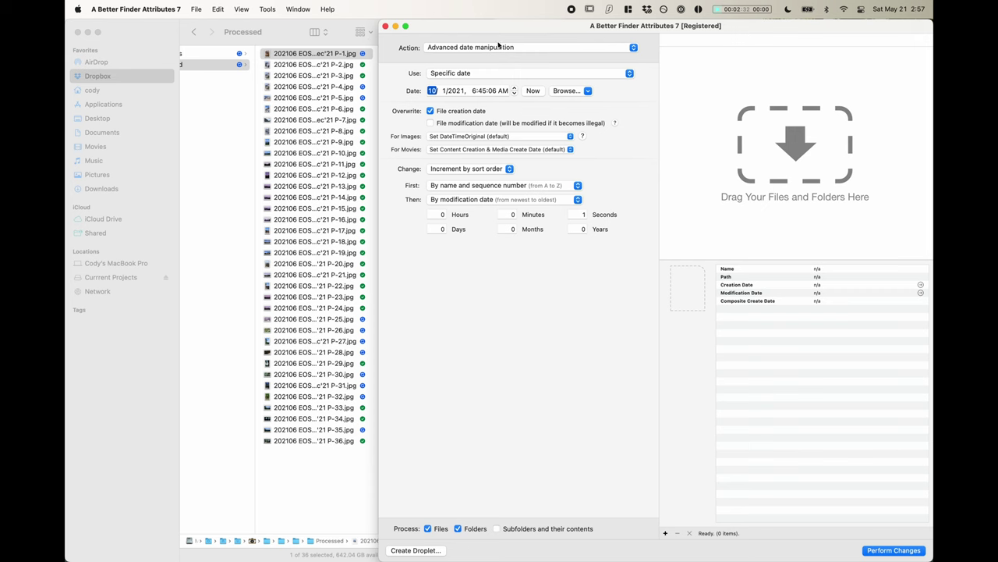
Preview the processed photos P-1 to P-10 in Finder to identify where the first location's shots end
click(311, 58)
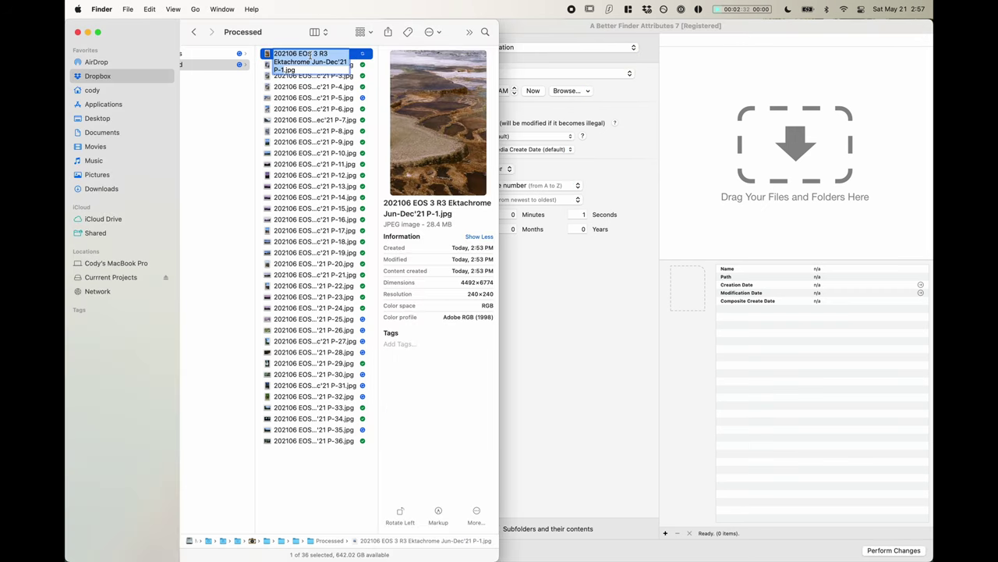
key(Down)
key(Down)
key(Down)
key(Down)
key(Down)
key(Down)
key(Down)
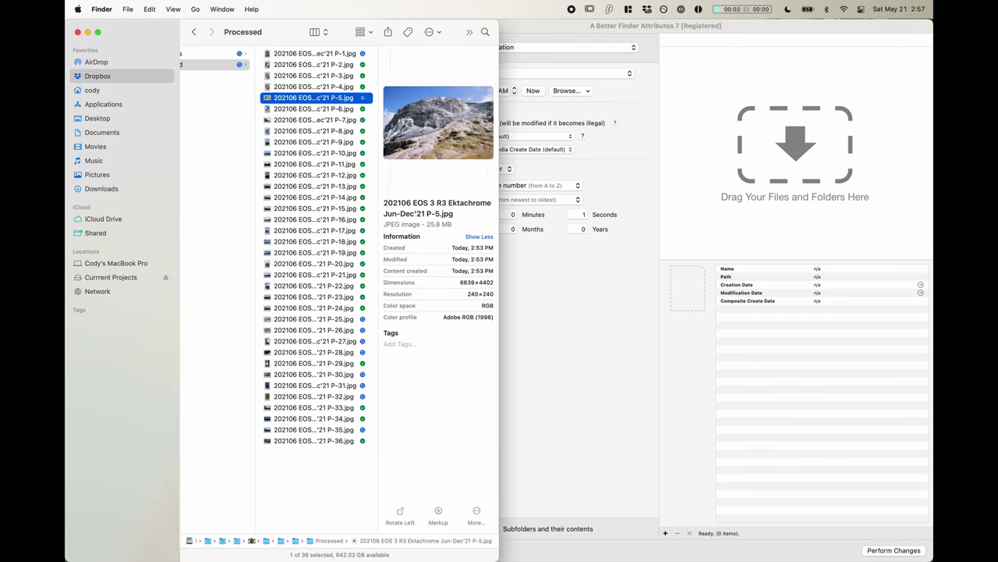
key(Down)
key(Down)
key(Down)
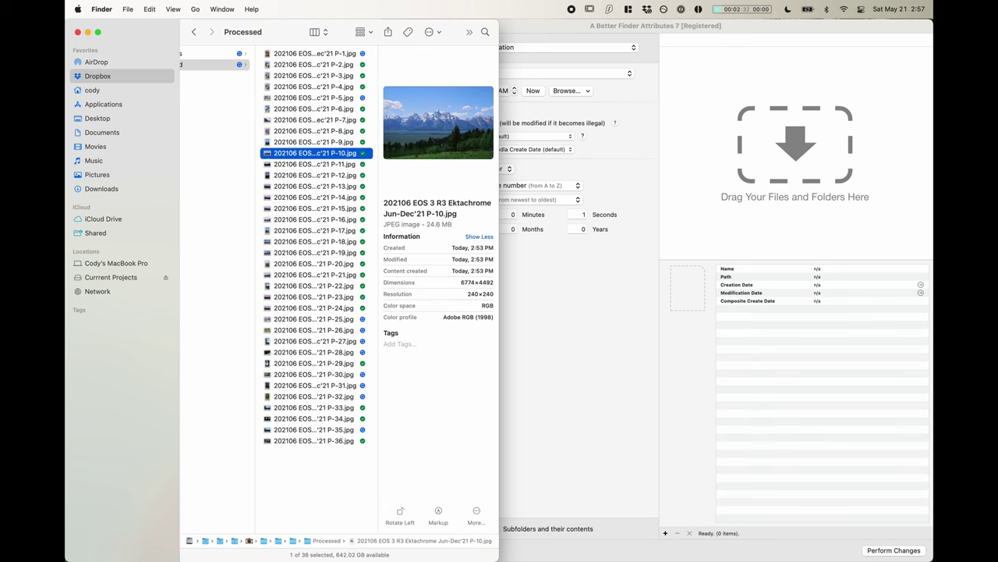
key(Up)
key(Up)
key(Up)
key(Down)
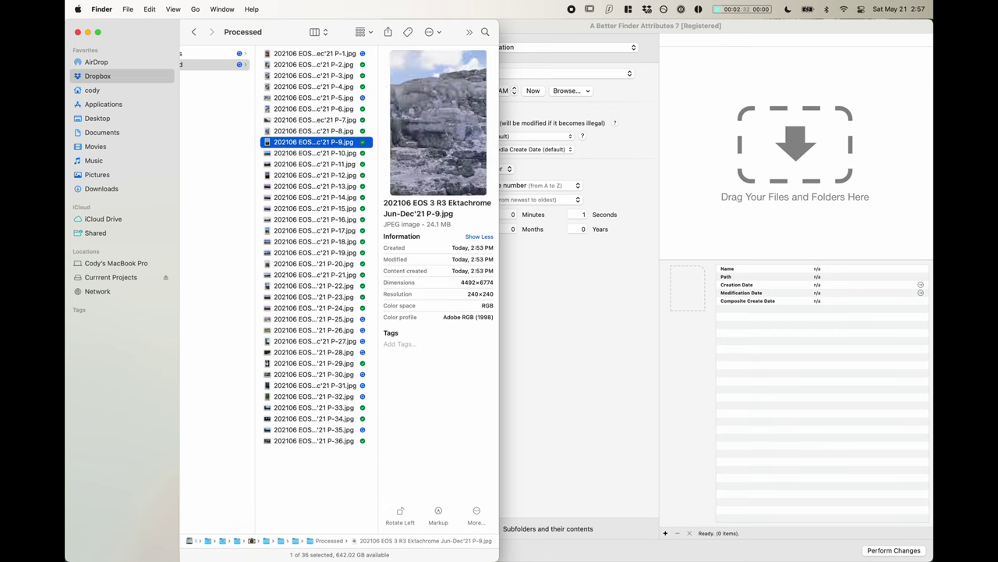
key(Up)
key(Down)
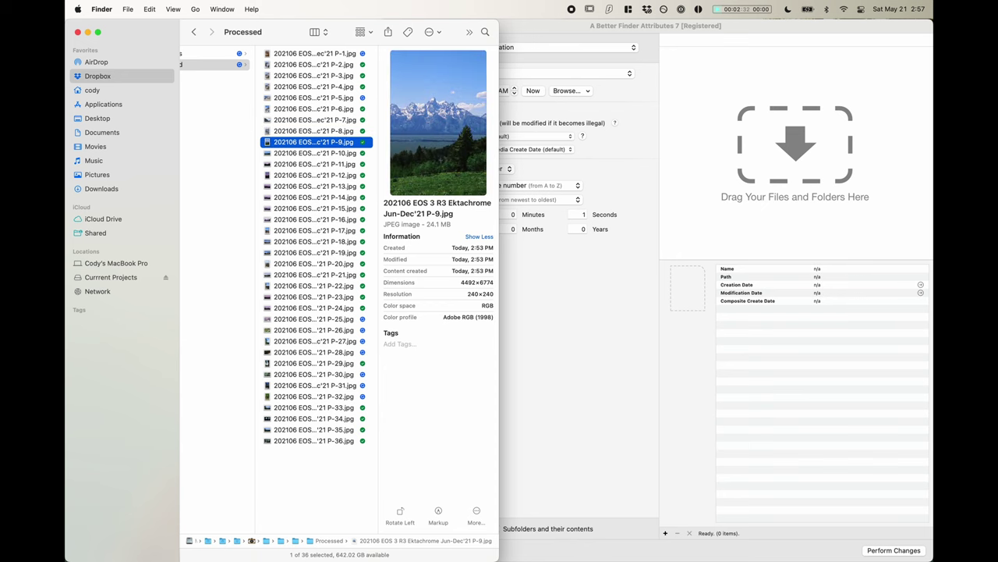
Add the processed photos P-1 through P-8 to the file list in A Better Finder Attributes 7
key(Up)
shift+click(312, 53)
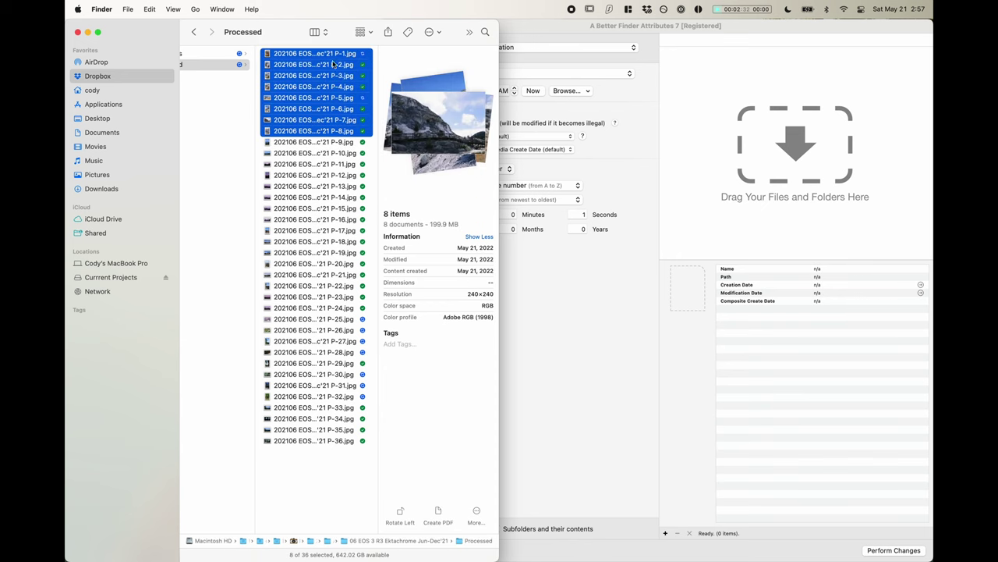
drag(339, 56, 768, 160)
click(613, 26)
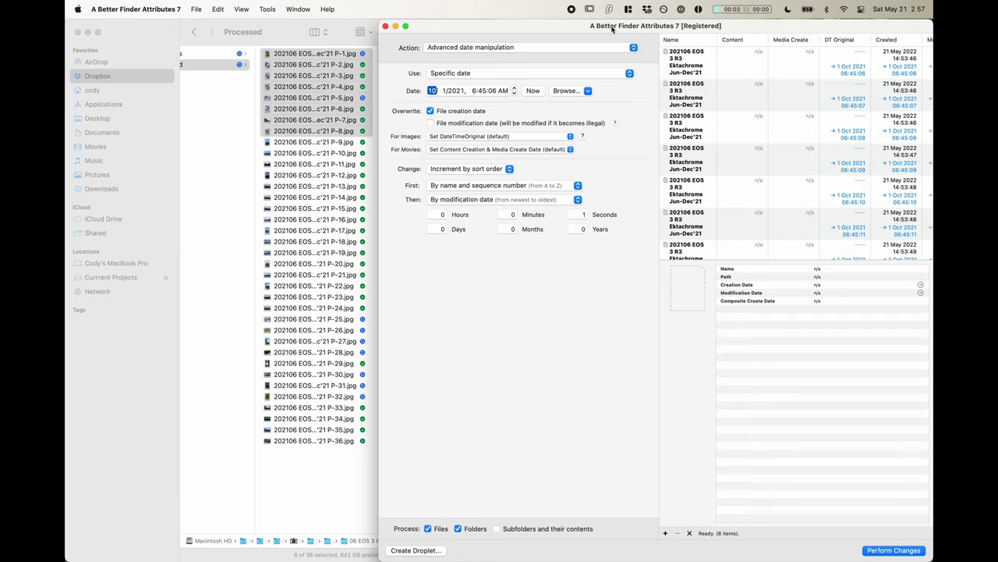
Keep Advanced date manipulation with a specific date and set that date to 6/10/2021, 11:05 AM
click(476, 51)
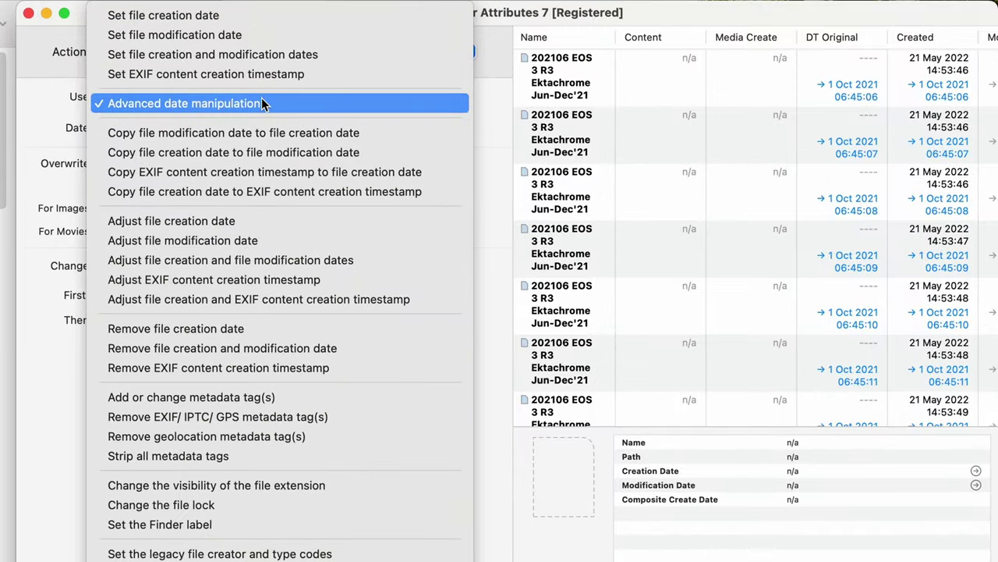
click(232, 100)
click(171, 95)
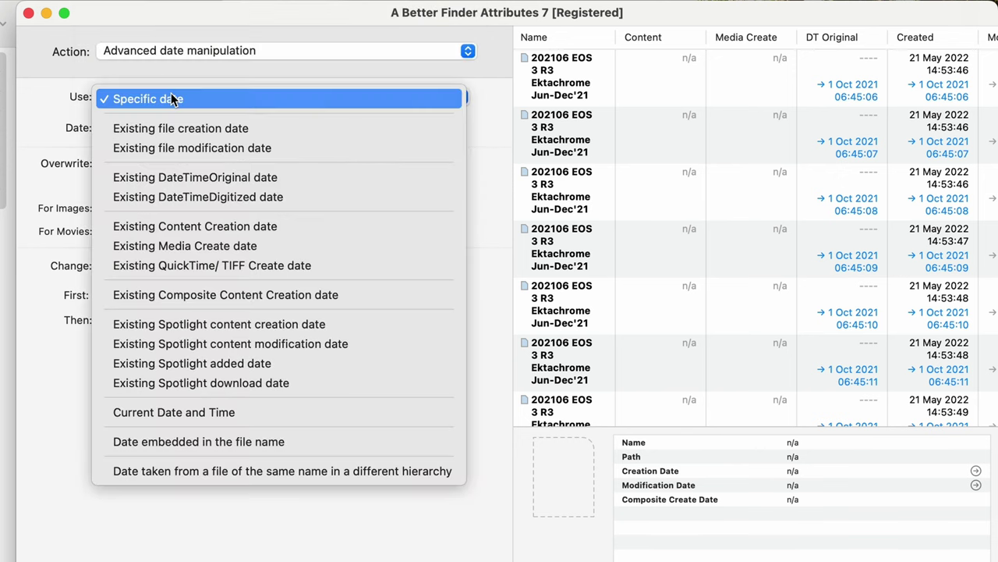
click(234, 101)
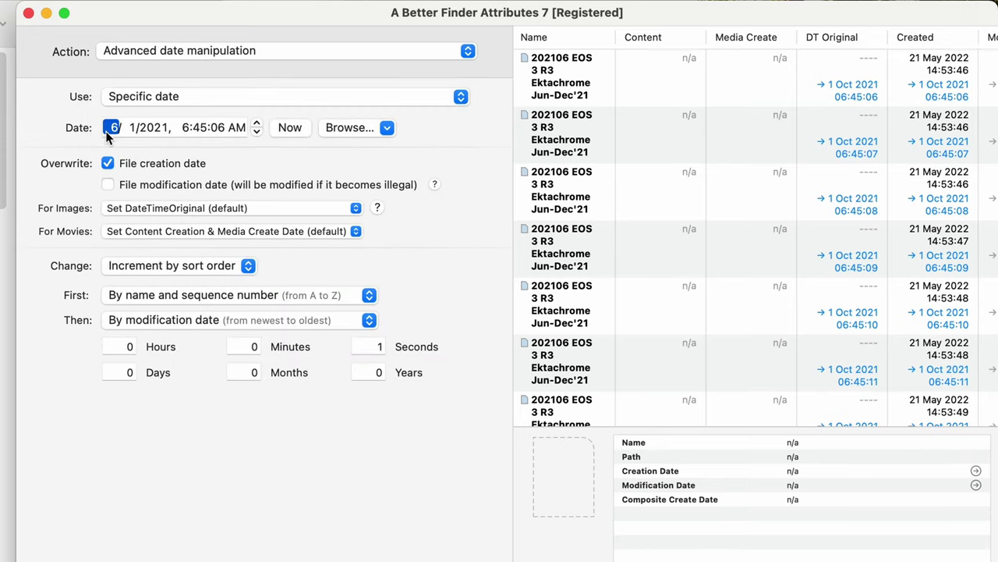
key(Tab)
text(10)
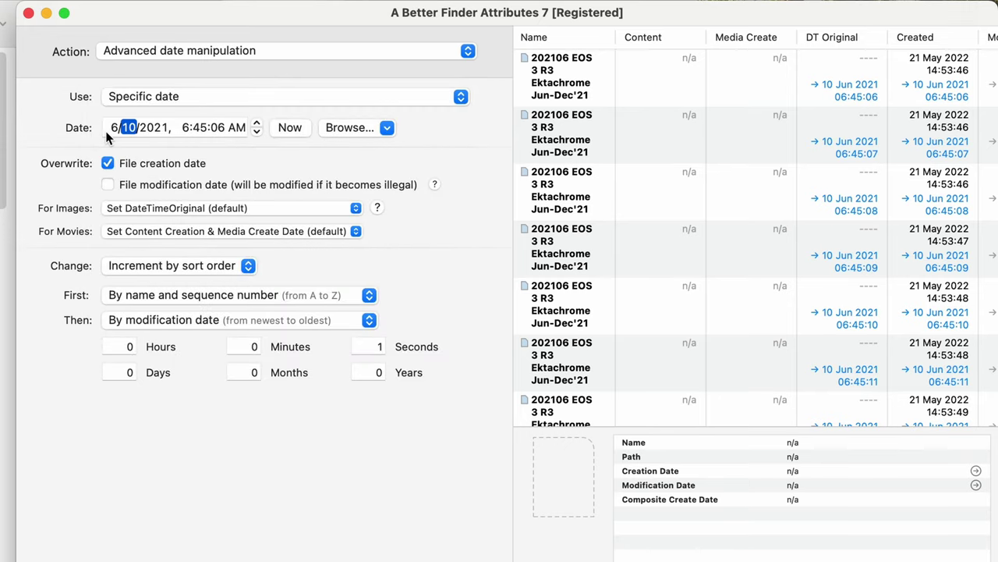
click(182, 128)
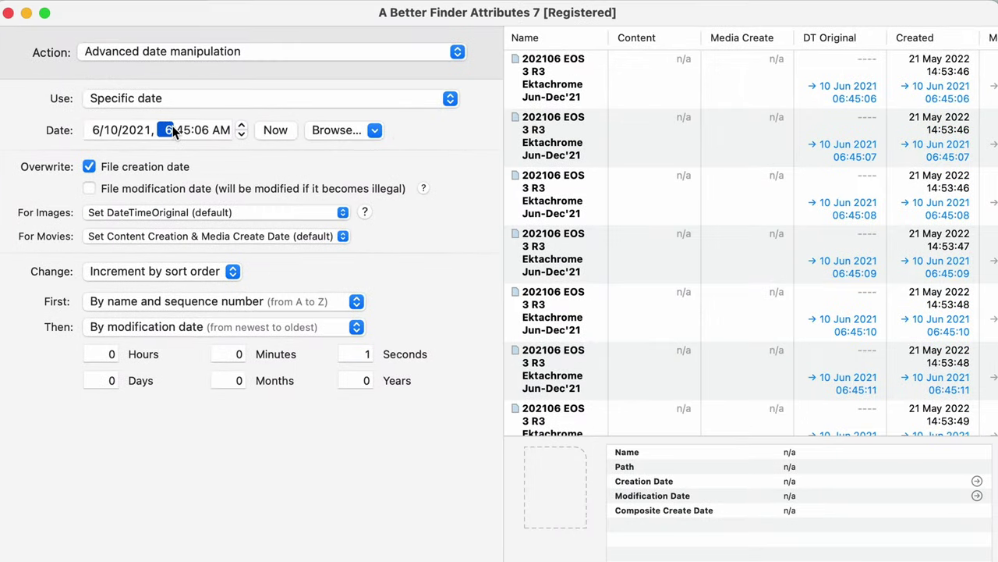
text(11)
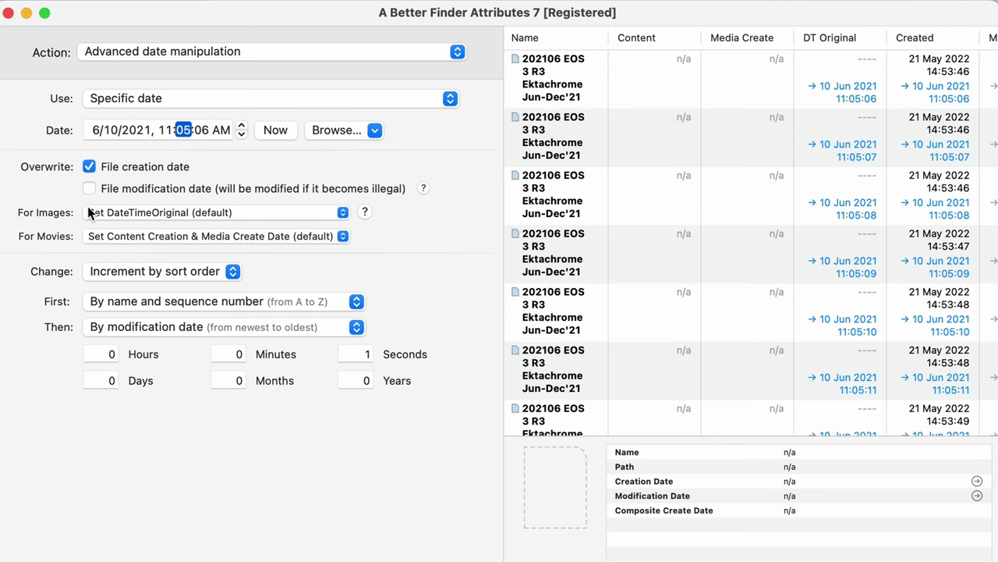
Keep the date change on Increment by sort order with an interval of 1 second between photos
click(115, 273)
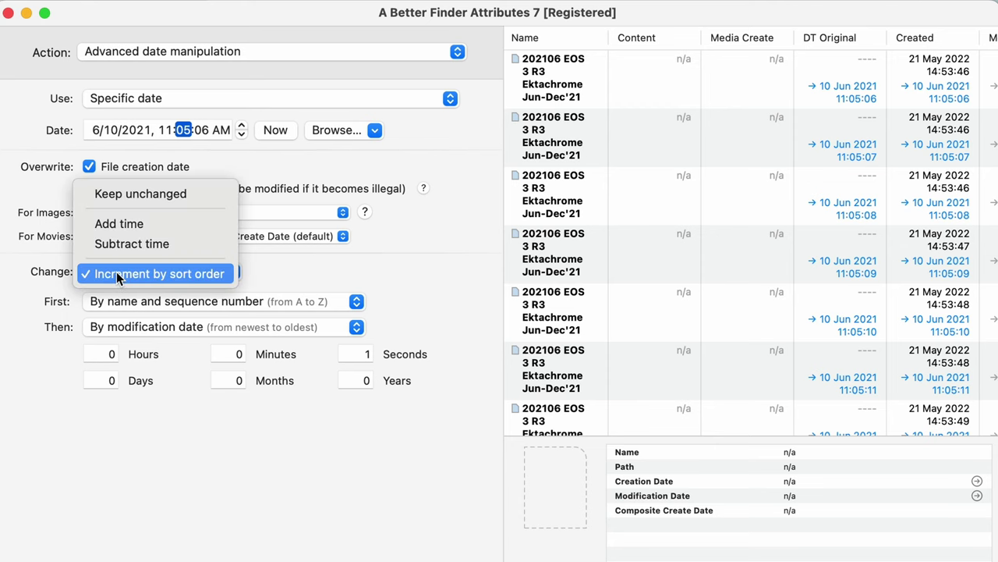
click(129, 278)
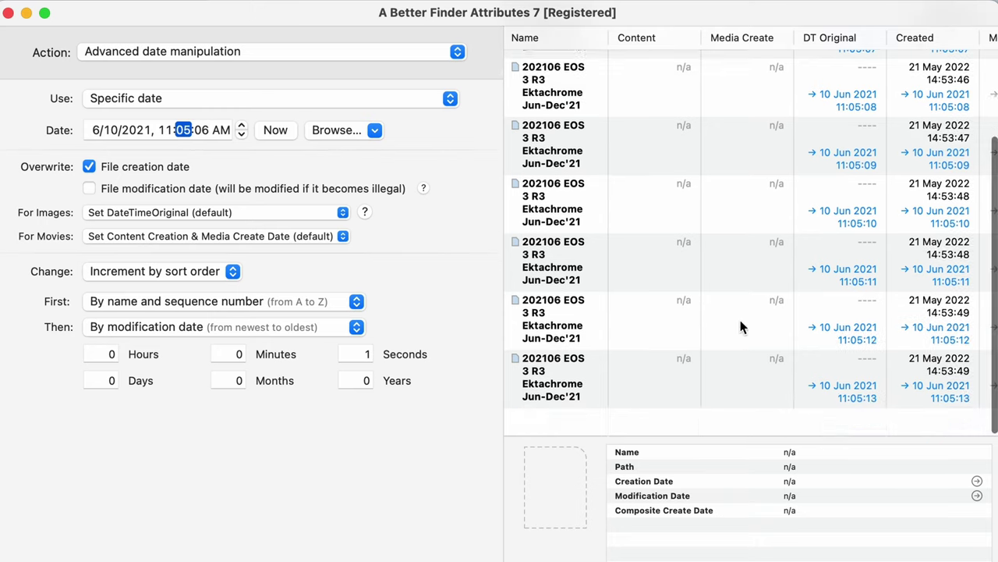
scroll(740, 321, down, 2)
scroll(740, 322, up, 2)
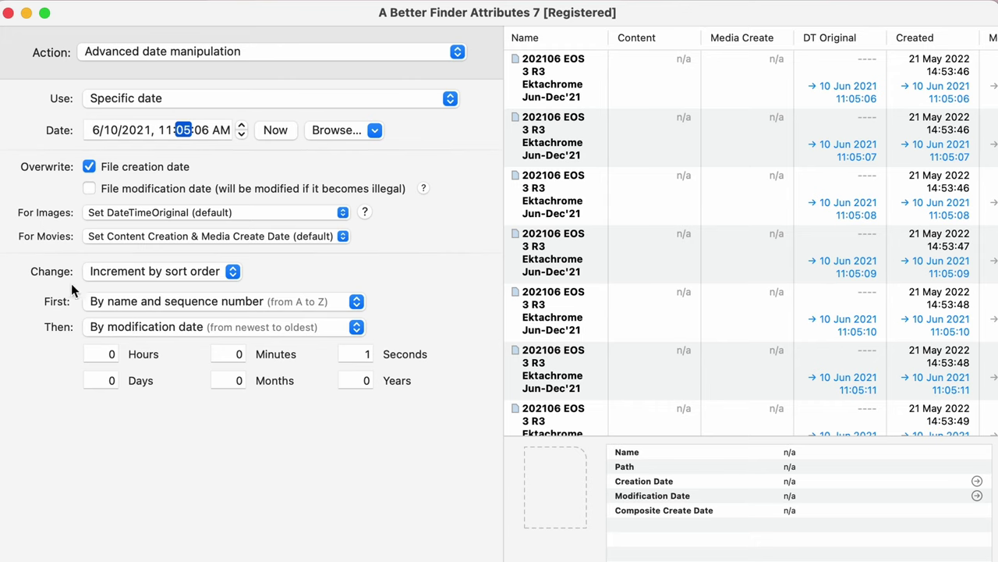
click(362, 354)
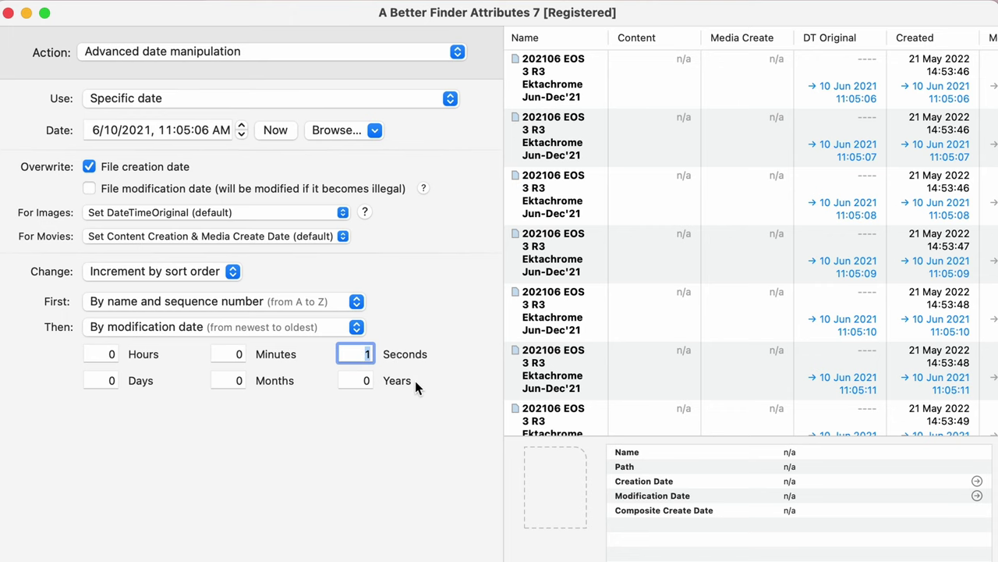
Widen the file list and check the planned creation times of the photos, starting with P-1 to P-3
drag(2, 219, 3, 222)
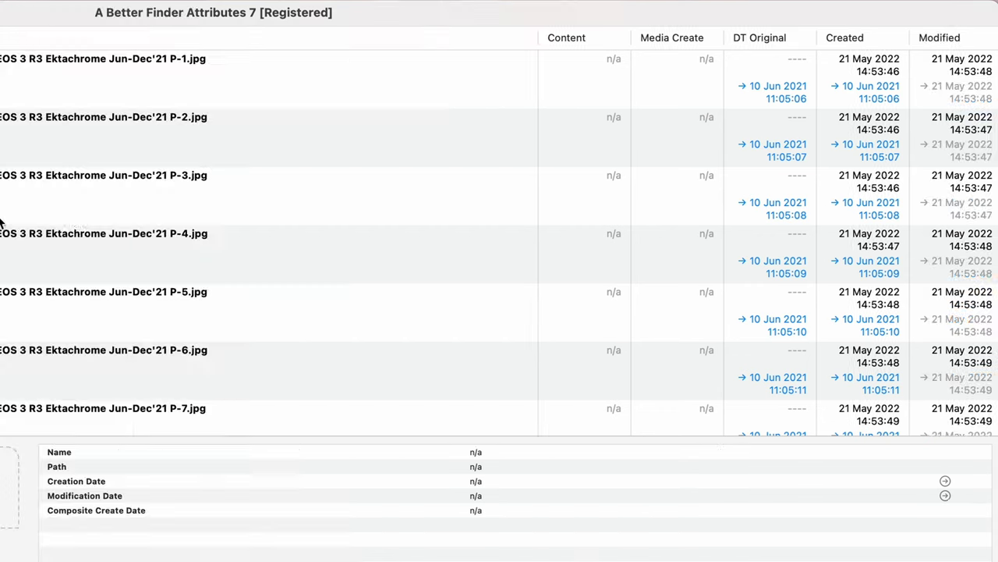
click(535, 77)
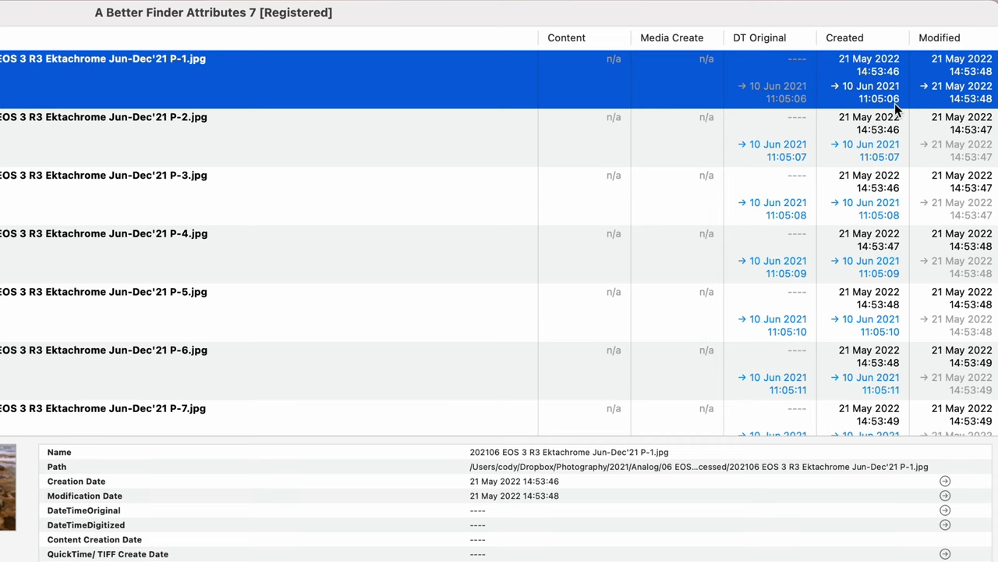
click(874, 162)
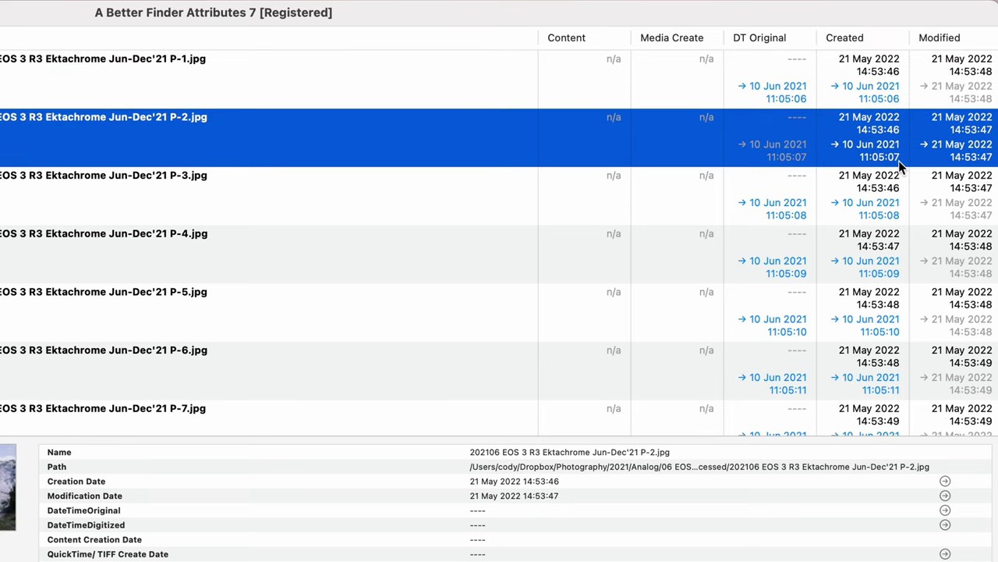
click(872, 221)
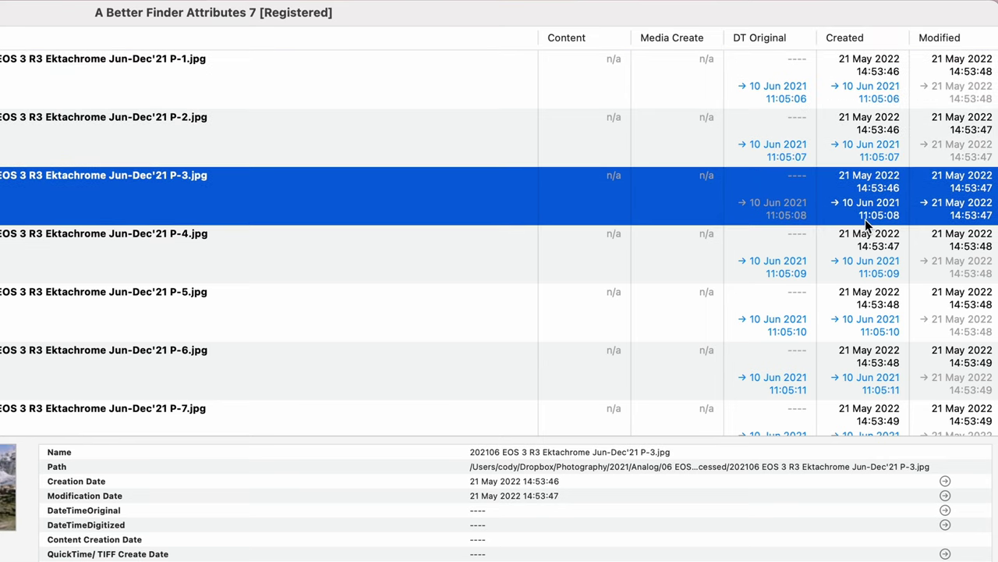
scroll(896, 236, down, 3)
scroll(816, 288, up, 3)
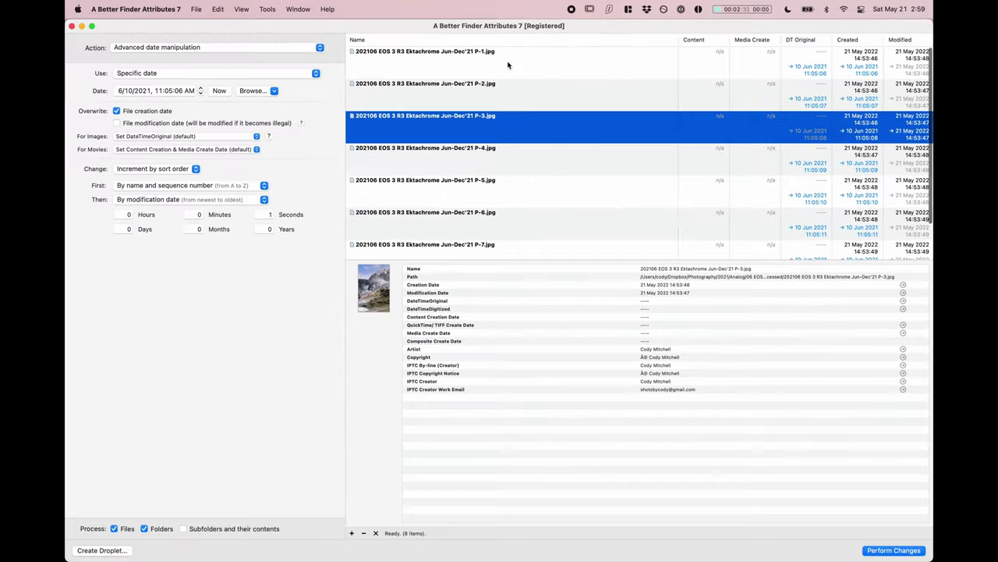
Apply the date changes to the eight listed photos, accept the data-loss warning, and quit A Better Finder Attributes 7
click(435, 71)
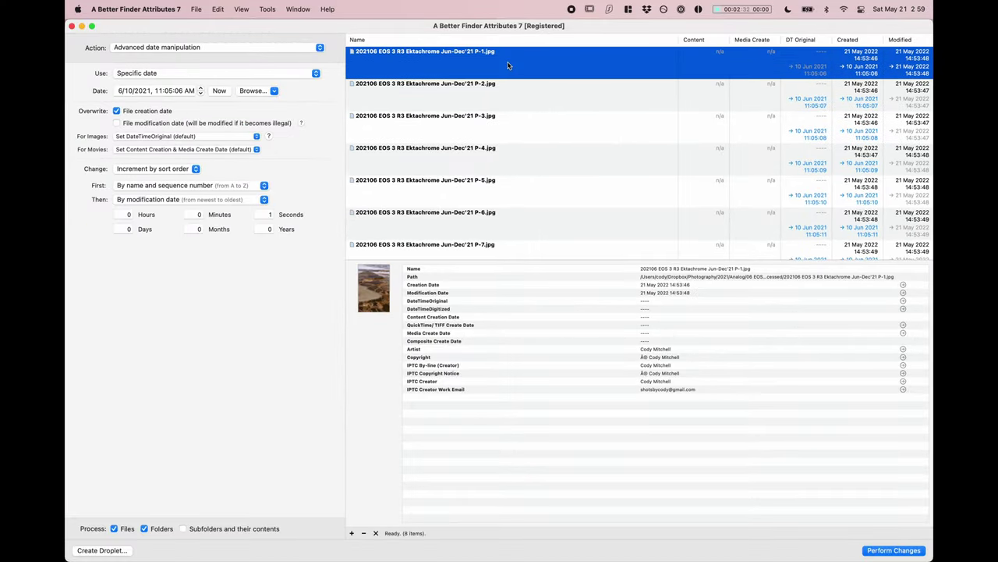
key(Return)
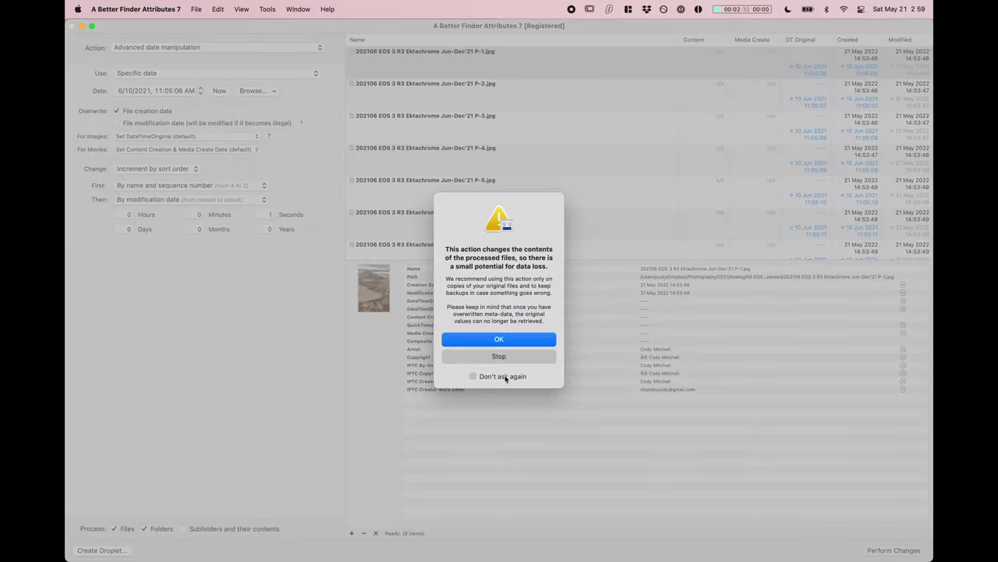
click(498, 338)
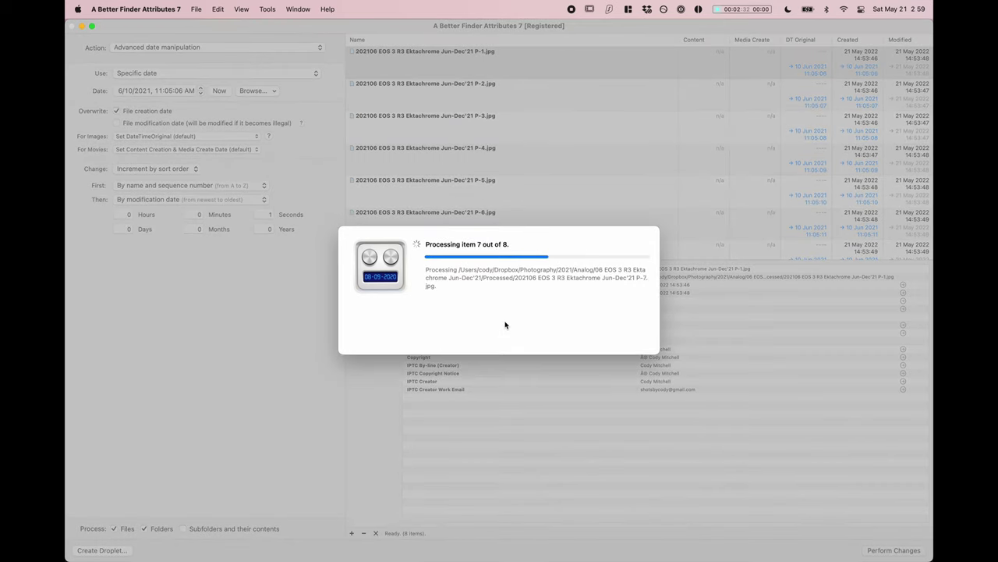
key(Return)
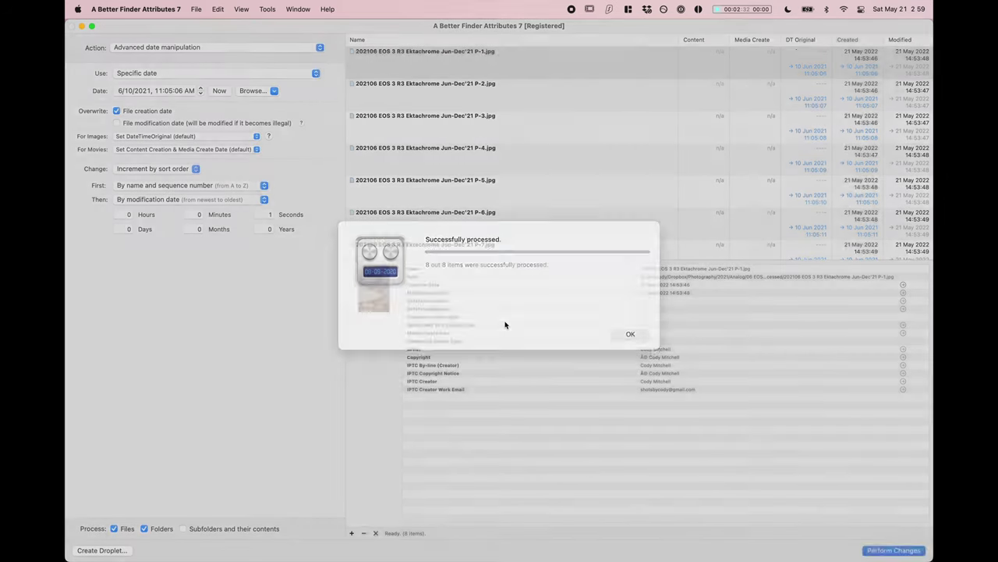
key(super+q)
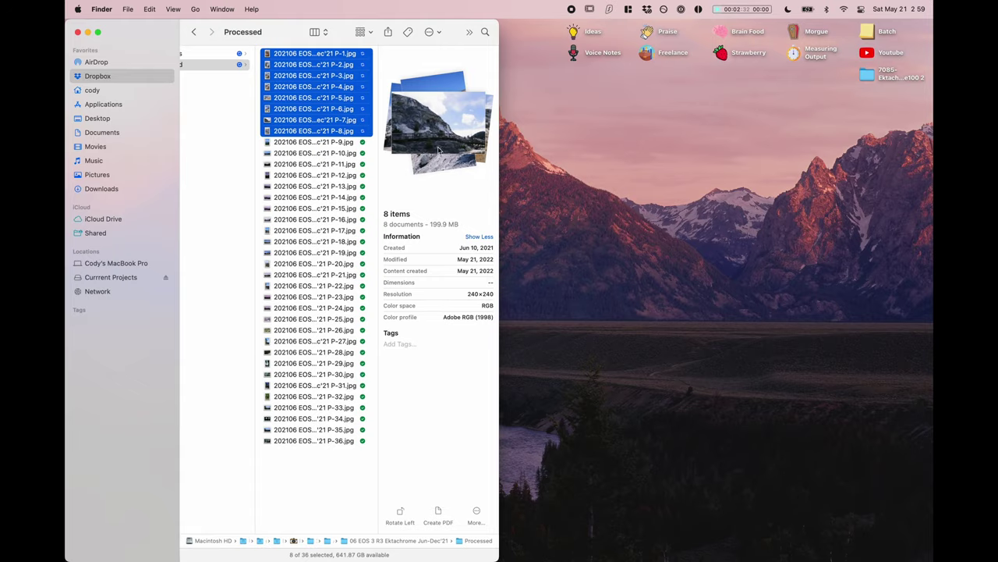
Compare the created and content created dates of photos P-8 and P-9 in Finder's Processed folder
click(320, 145)
click(321, 132)
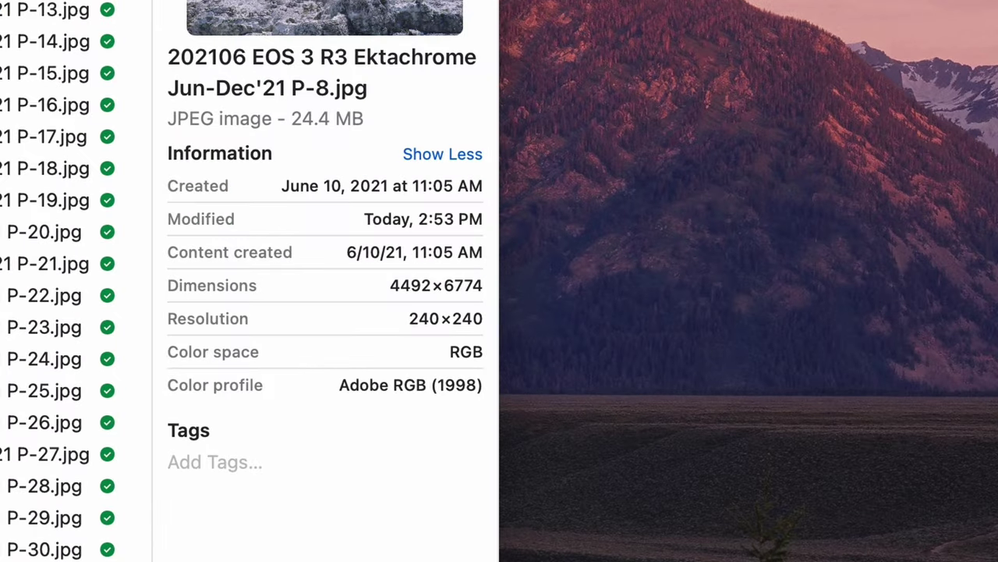
key(Up)
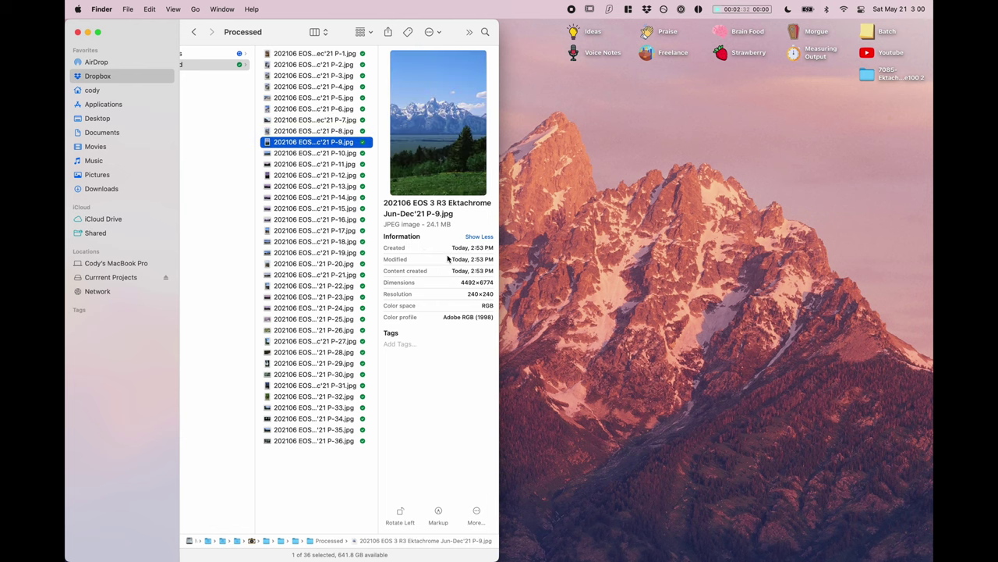
key(Up)
Select photos P-1 through P-8 and send them to the iPhone through AirDrop from a second Finder window
key(alt+shift+Up)
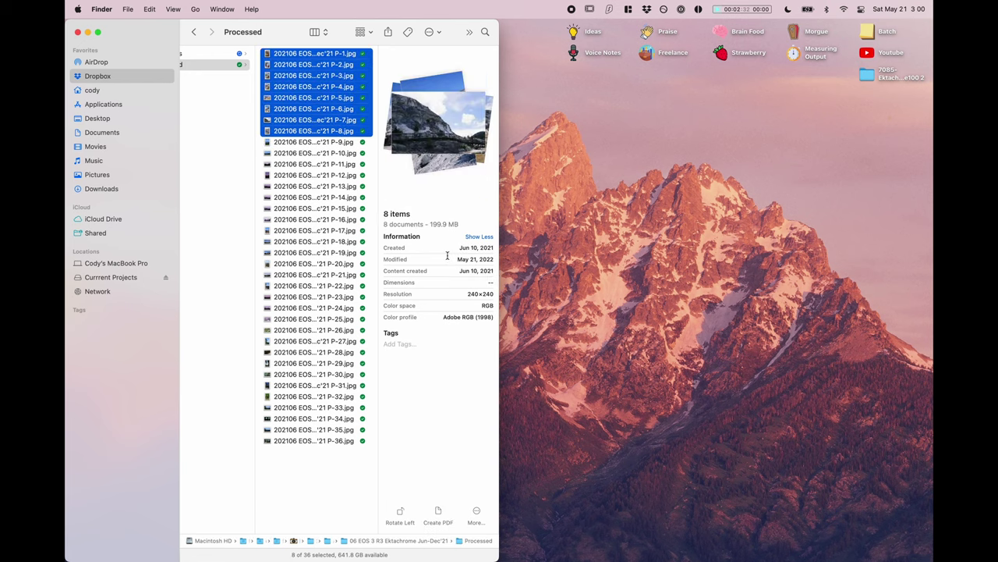
key(super+n)
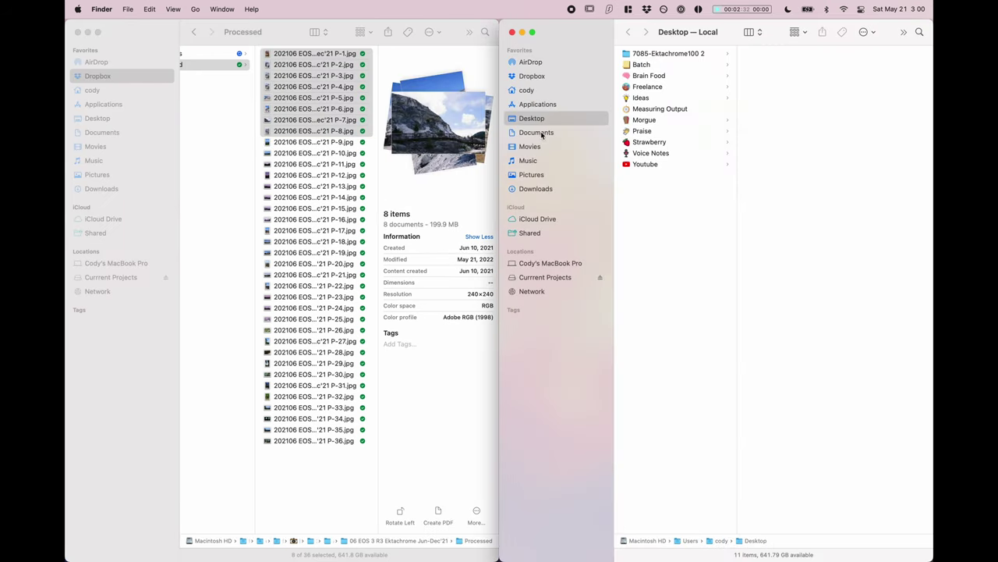
click(541, 63)
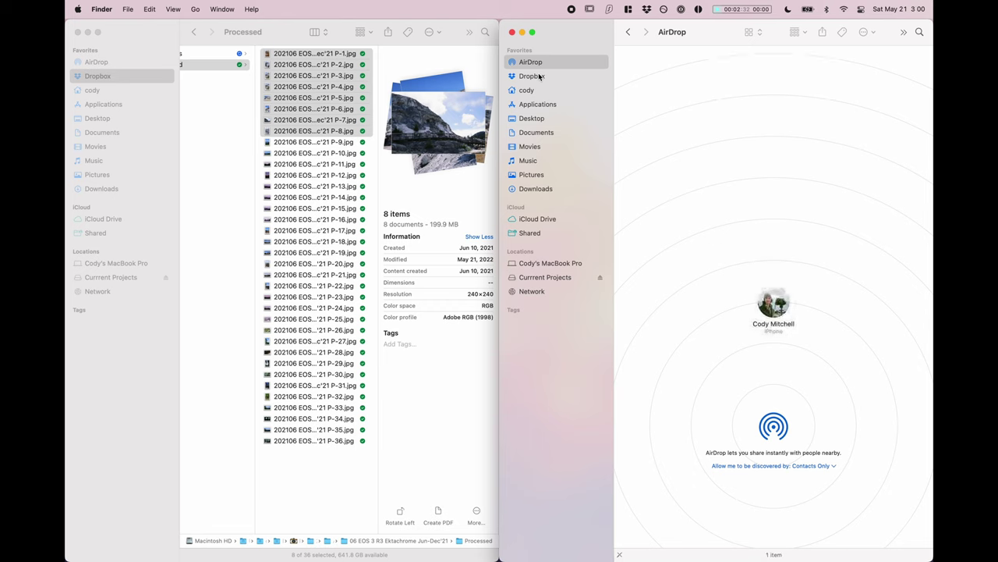
drag(316, 55, 773, 303)
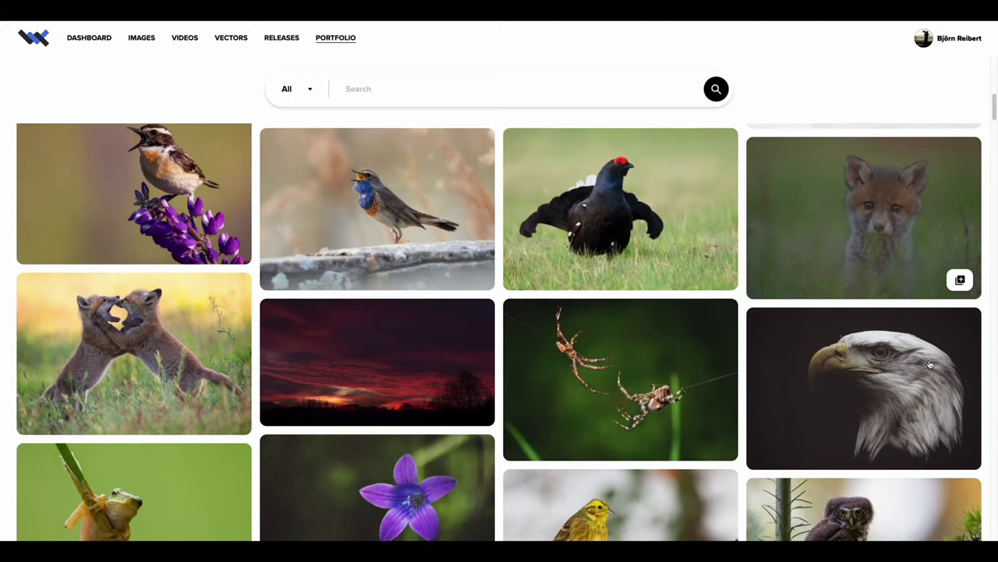
Switch to the stock photo website and look through the portfolio gallery and the submitted photos in review
scroll(930, 365, down, 2)
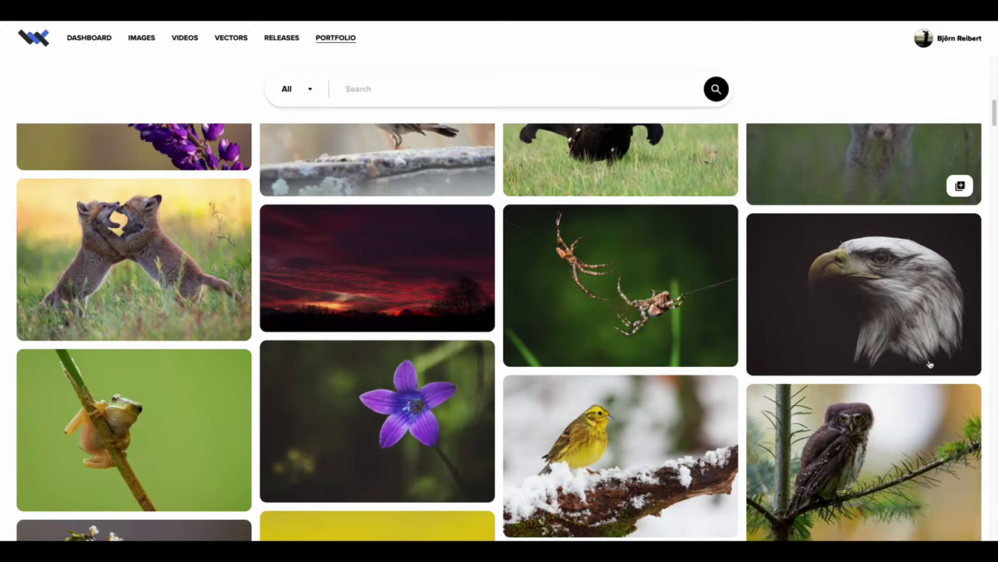
scroll(929, 364, down, 5)
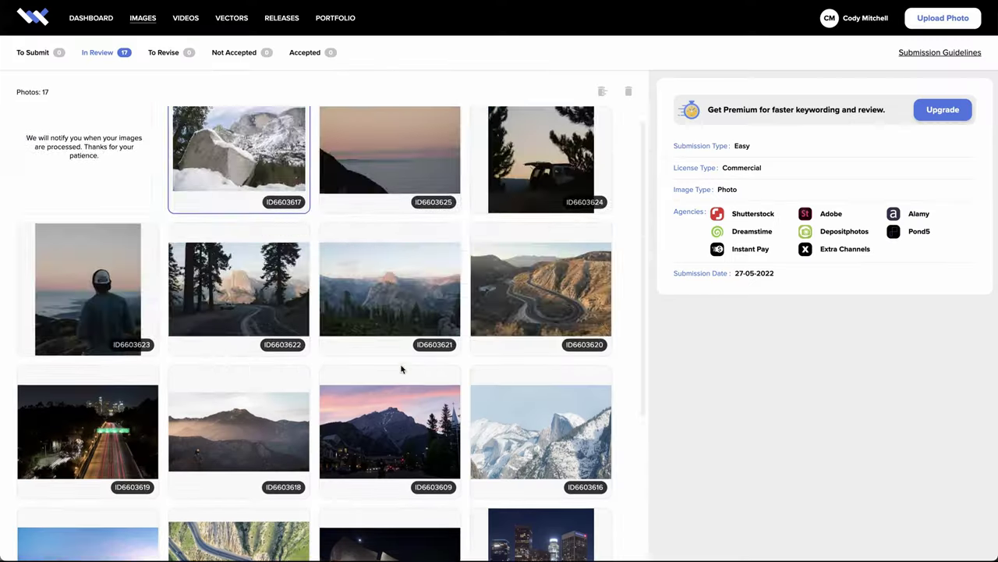
scroll(403, 367, down, 3)
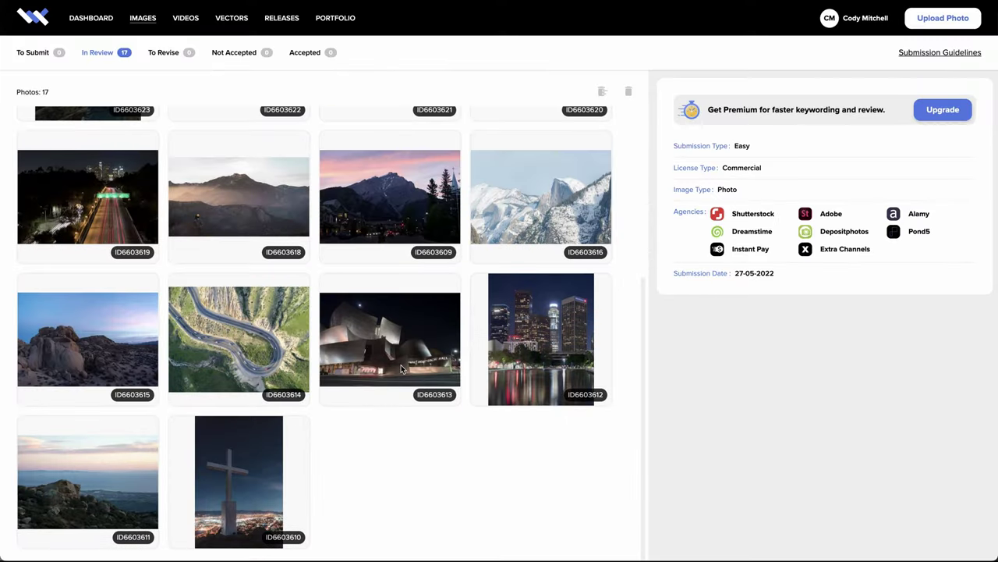